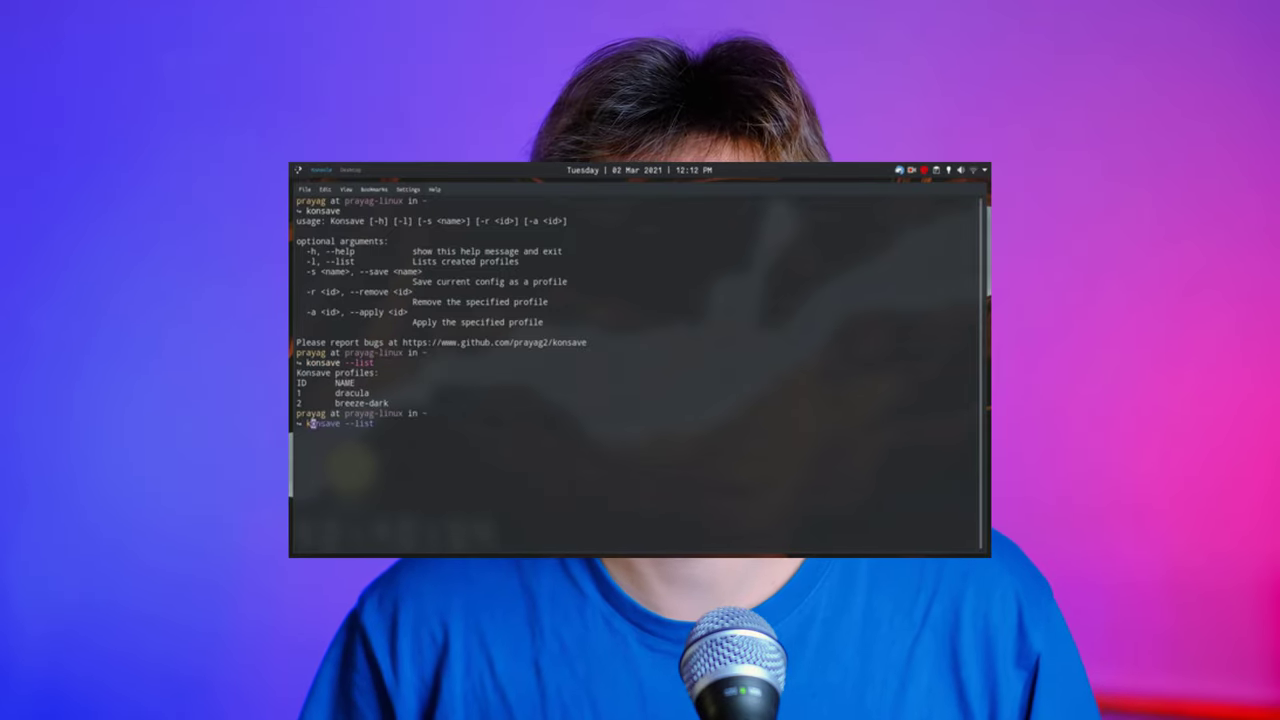
Apply konsave profile 1 (dracula), then close and relaunch Konsole.
{"action": "type", "text": "konsave --a"}
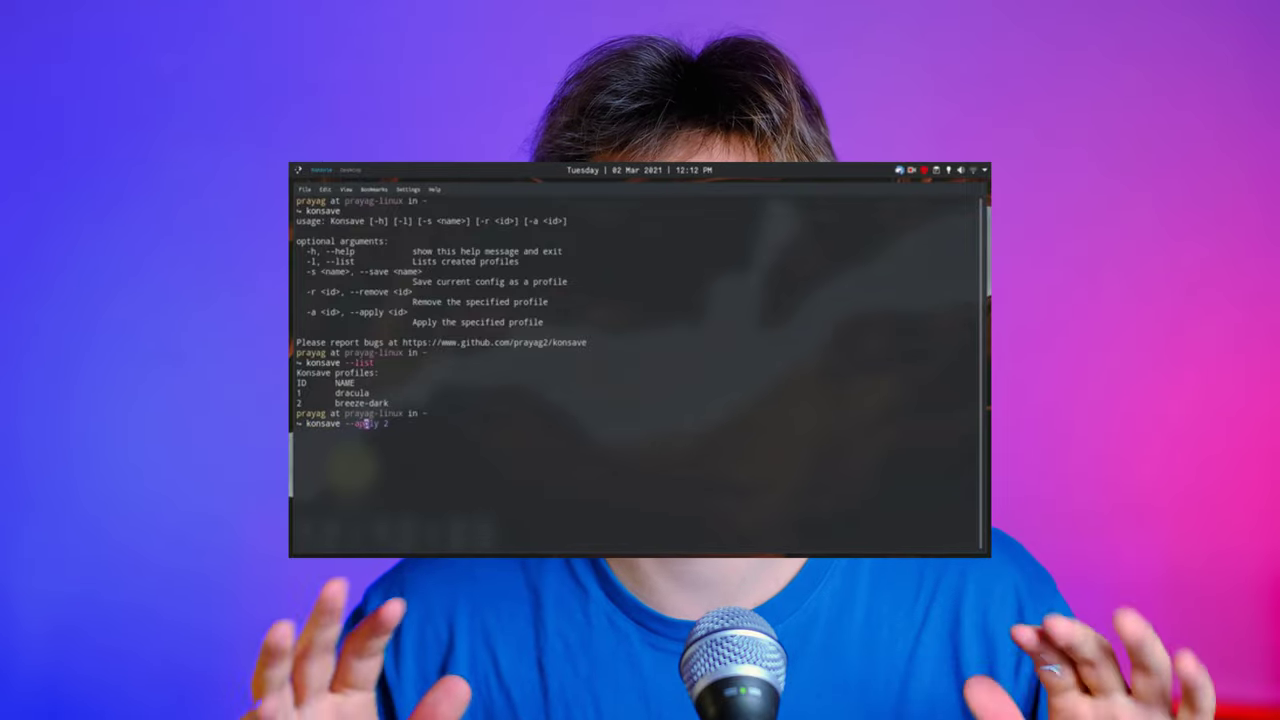
{"action": "type", "text": "pply "}
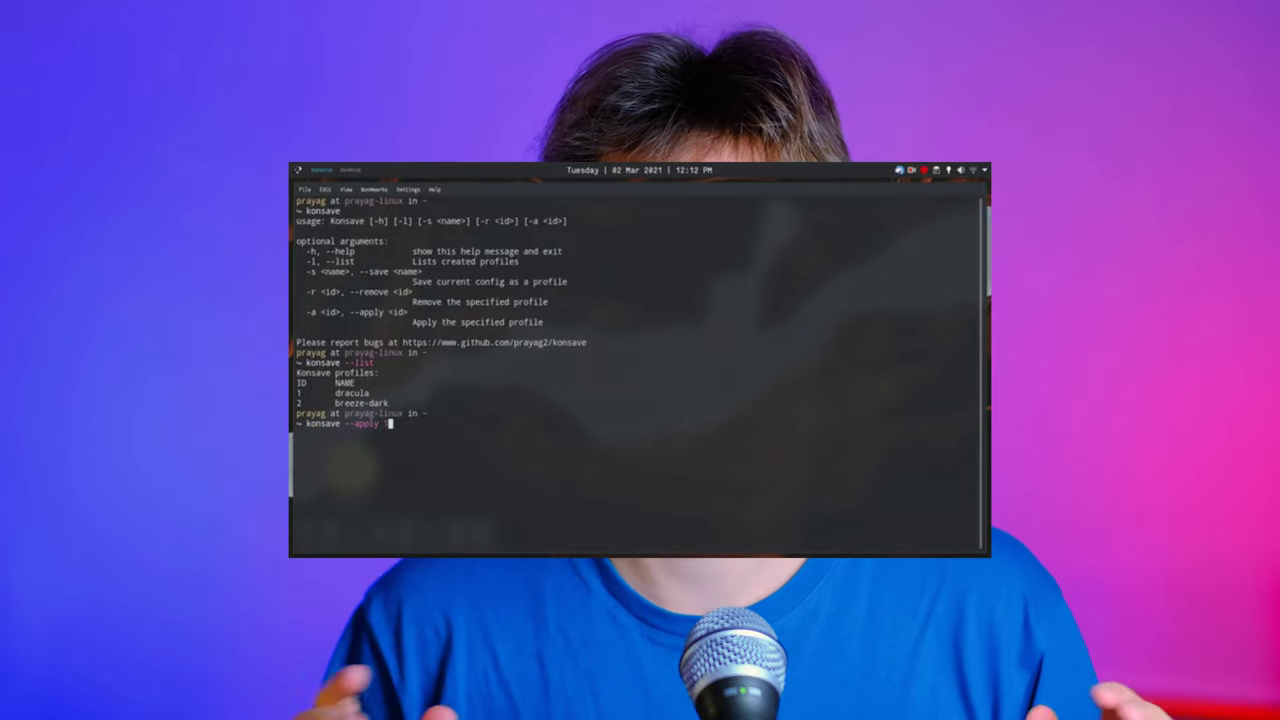
{"action": "type", "text": "1"}
{"action": "key", "text": "Return"}
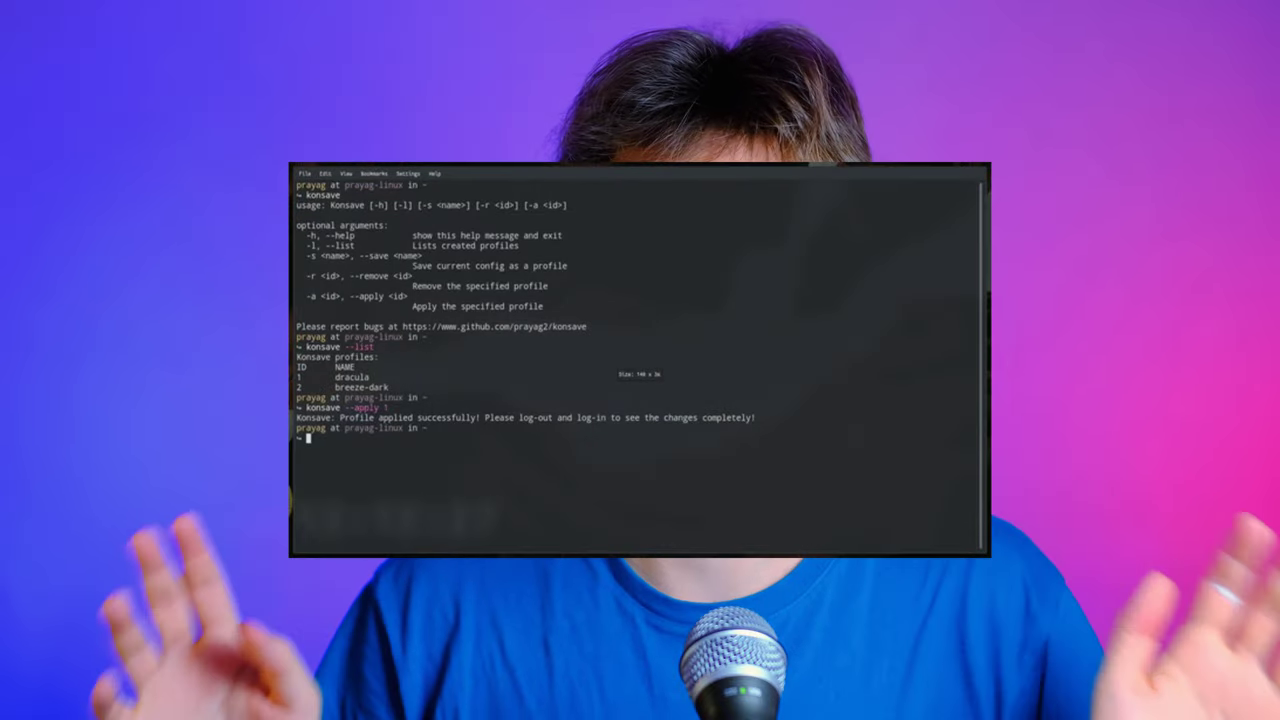
{"action": "key", "text": "ctrl+d"}
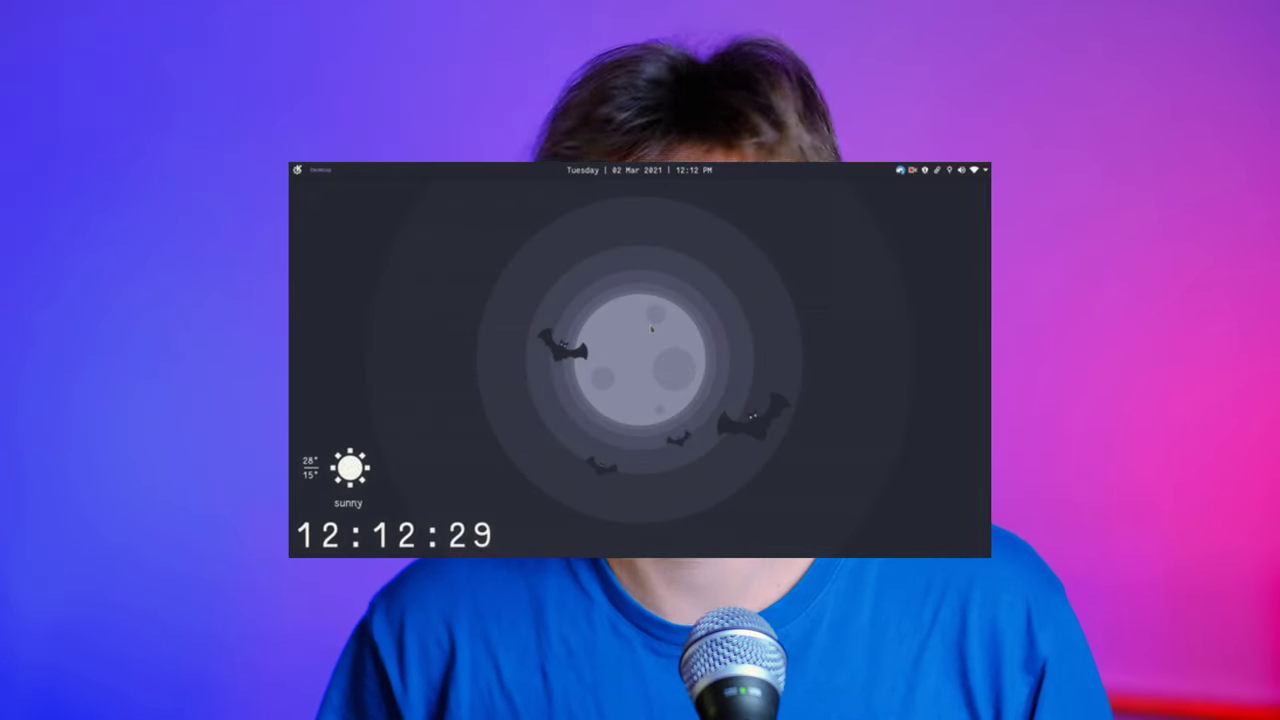
{"action": "key", "text": "super"}
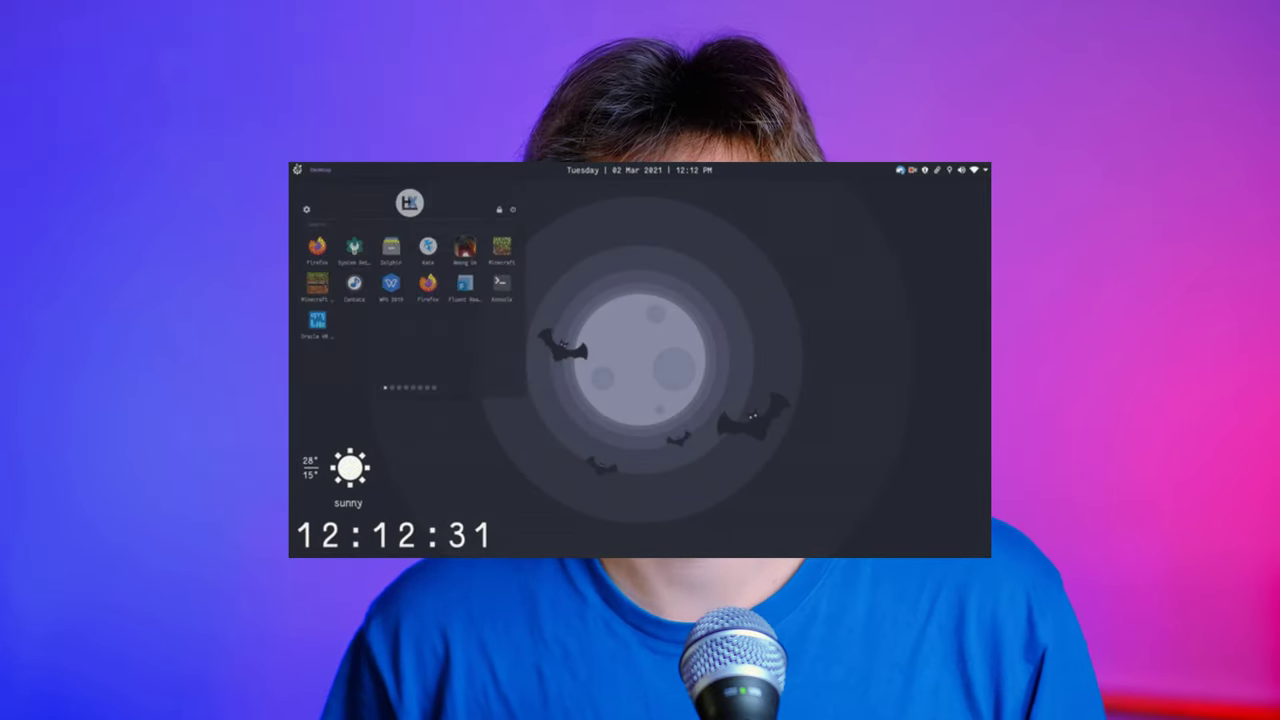
{"action": "left_click", "coordinate": [498, 288]}
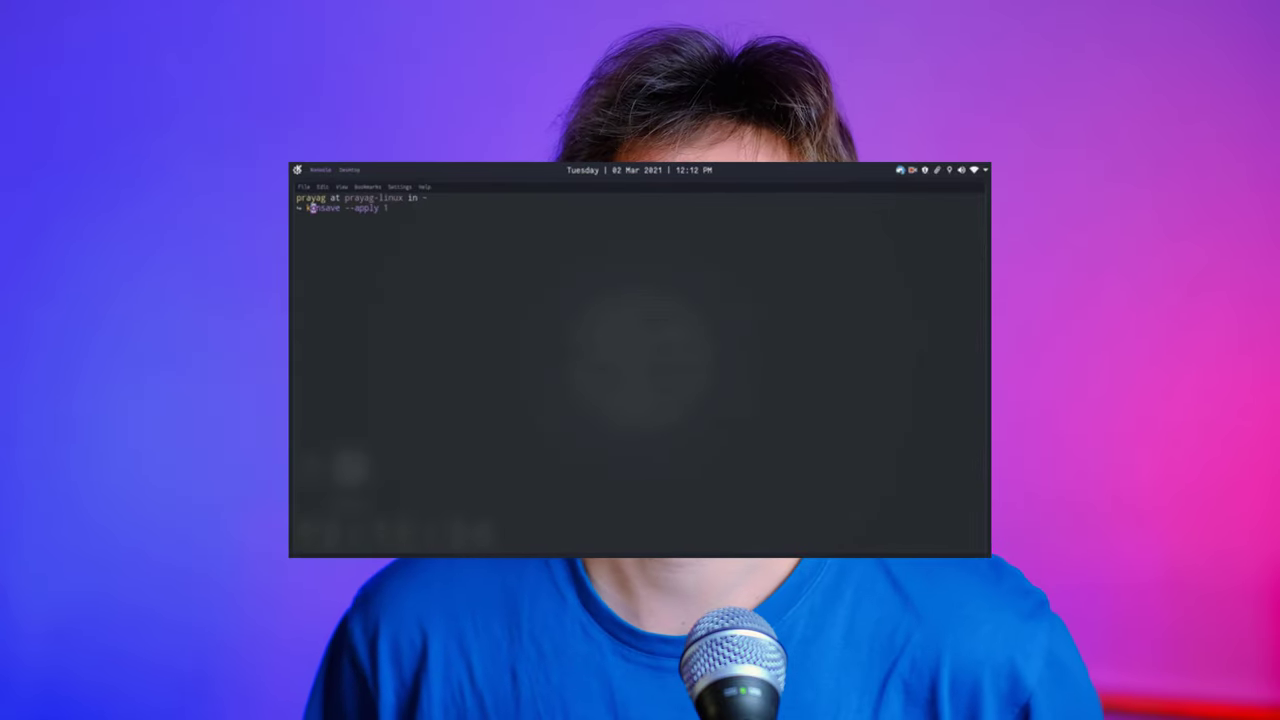
List the saved konsave profiles and apply profile 2 (breeze-dark).
{"action": "type", "text": "konsave --list"}
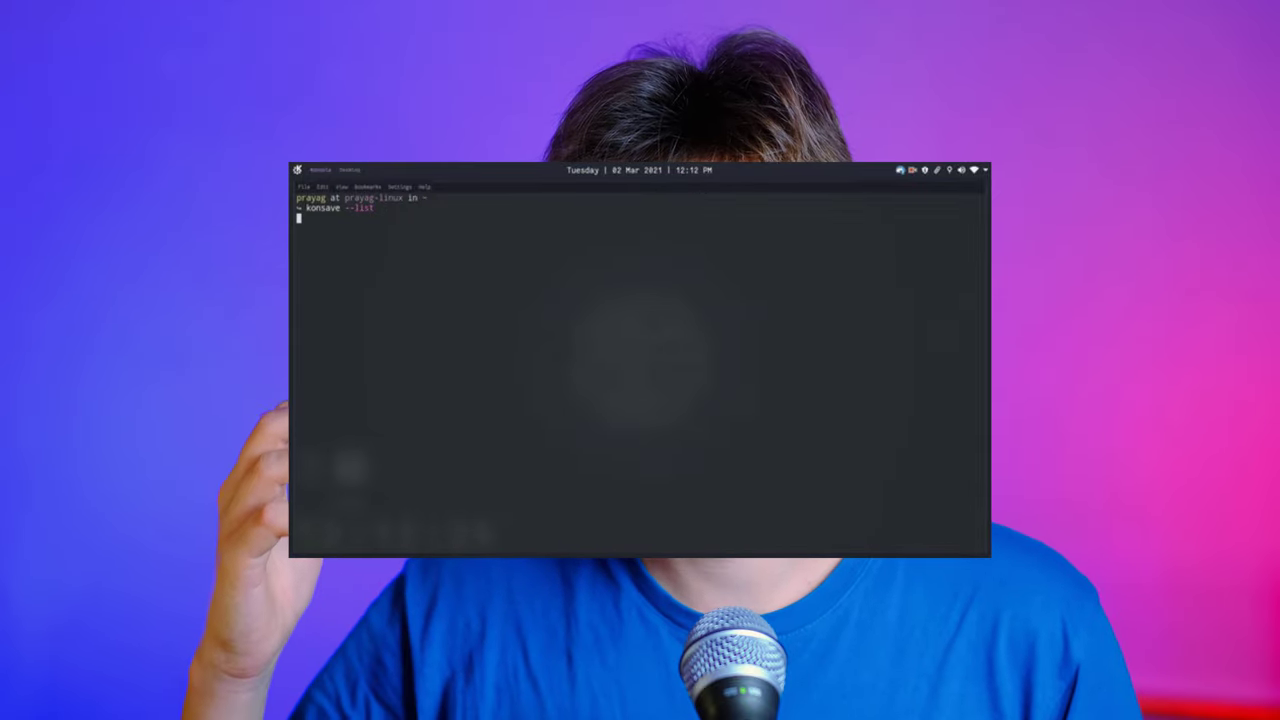
{"action": "key", "text": "Return"}
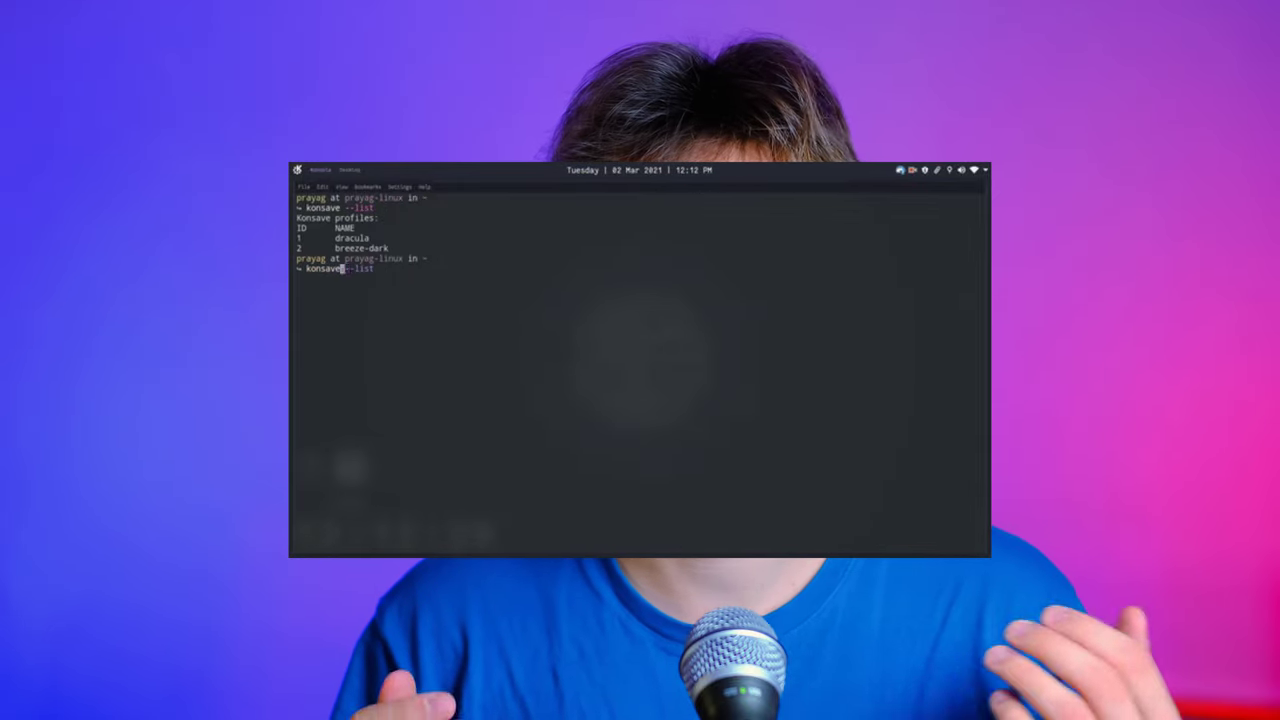
{"action": "type", "text": "konsave --app"}
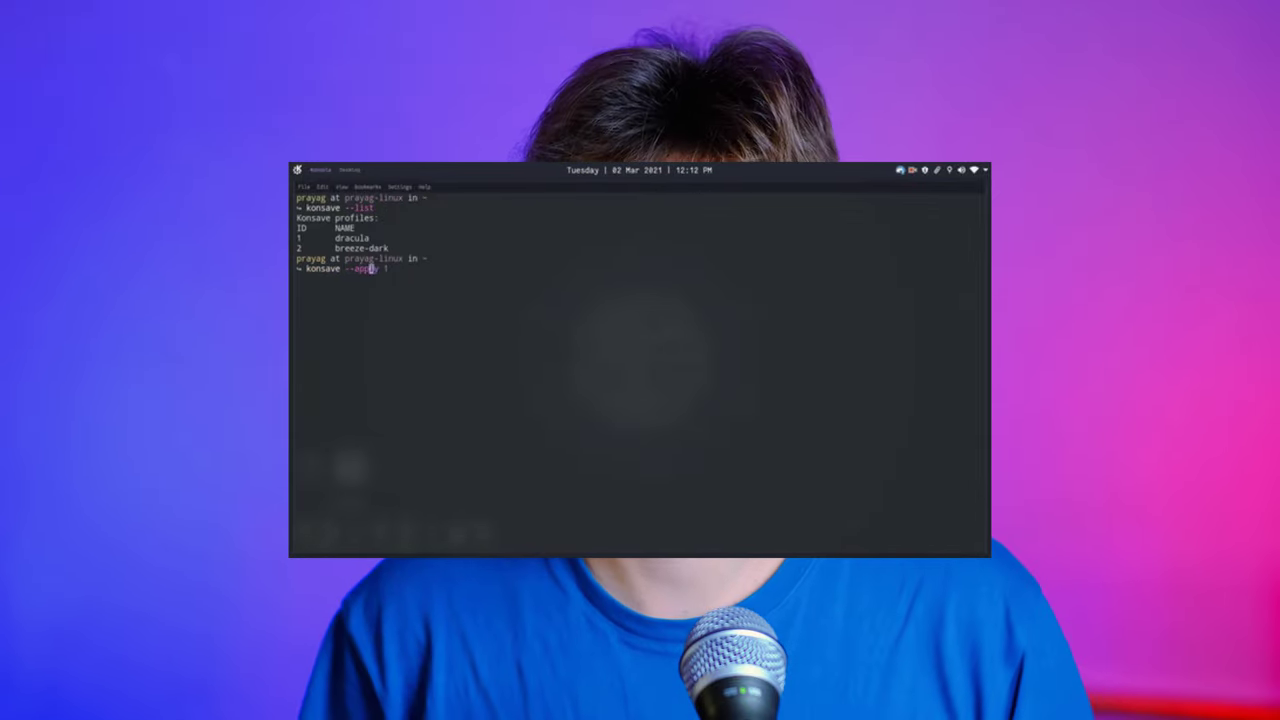
{"action": "type", "text": "ly 2"}
{"action": "key", "text": "Return"}
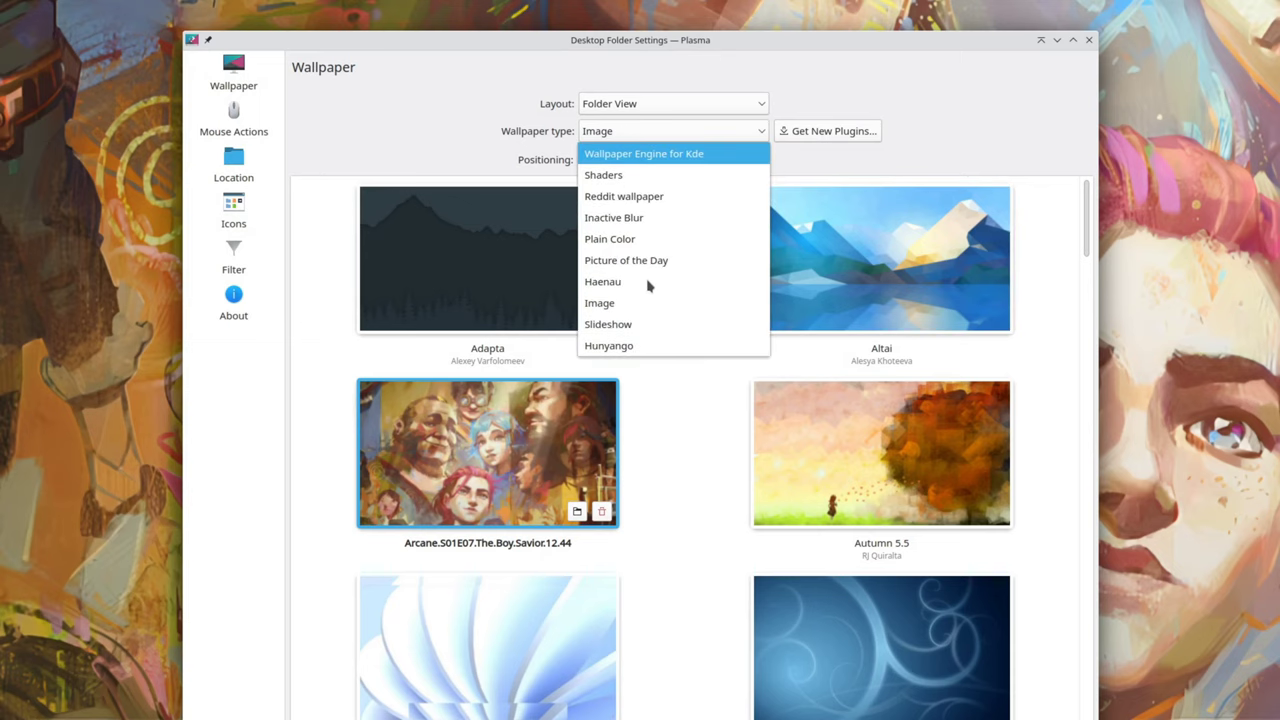
Browse the downloadable wallpaper plugins, then set the wallpaper type to Inactive Blur (blur 40, 400ms).
{"action": "left_click", "coordinate": [818, 138]}
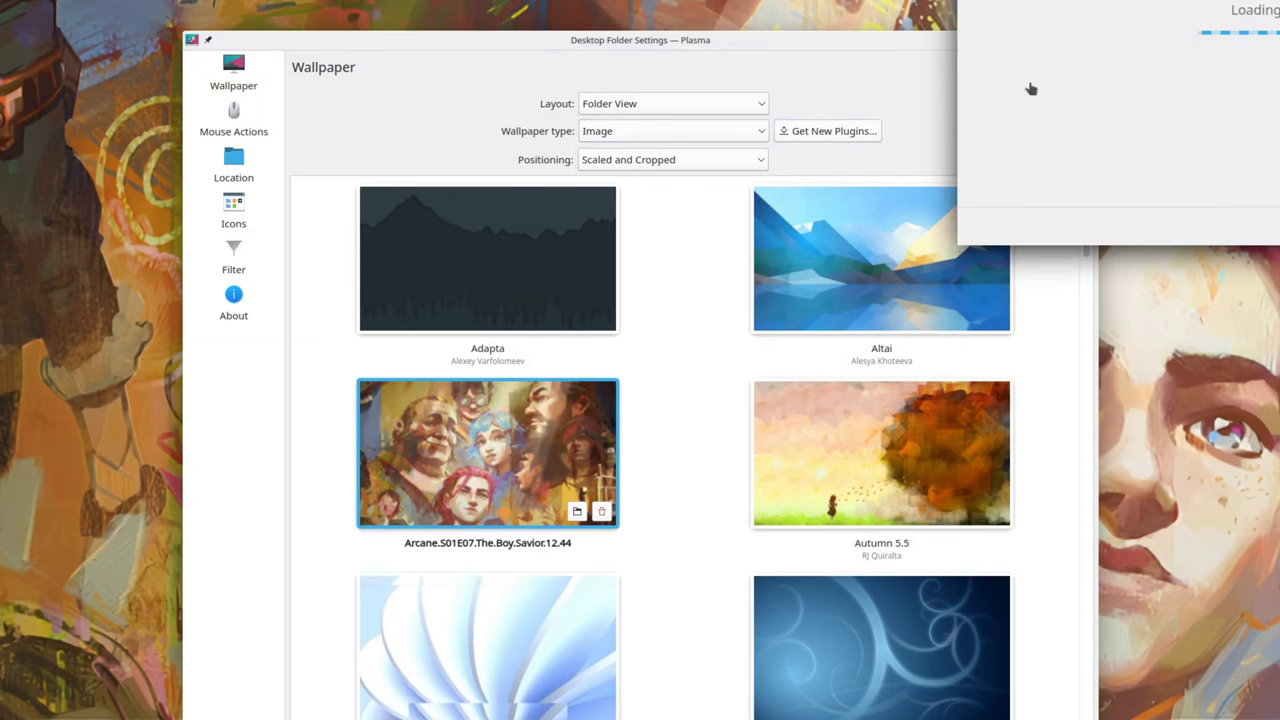
{"action": "left_click_drag", "start_coordinate": [1086, 175], "coordinate": [1097, 232]}
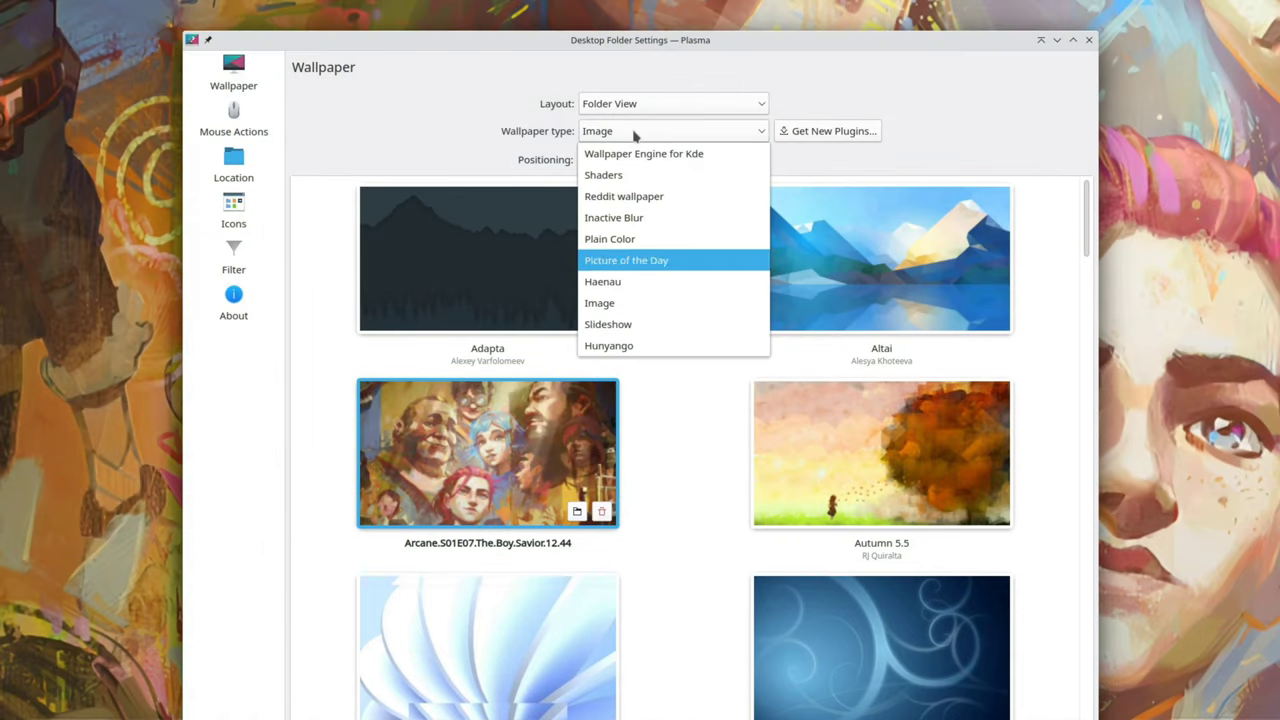
{"action": "key", "text": "Return"}
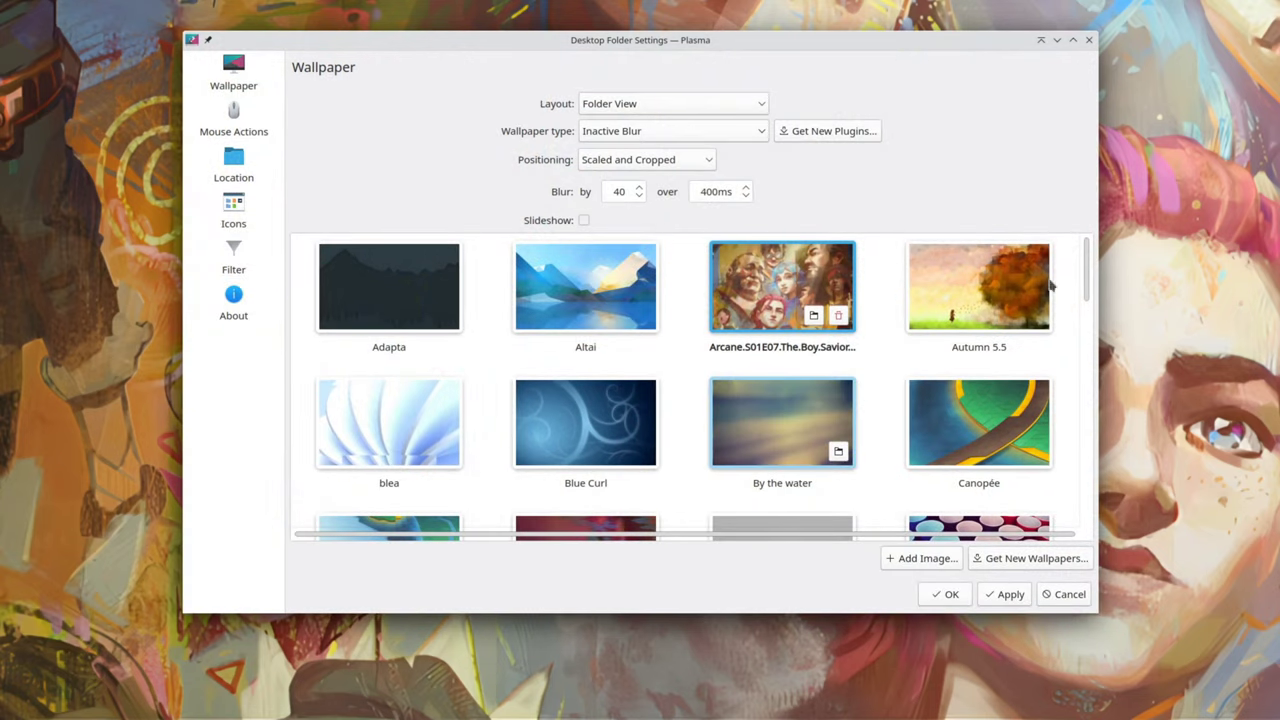
Apply Autumn 5.5, toggle Slideshow on and off, then apply By the water as wallpaper.
{"action": "left_click", "coordinate": [948, 288]}
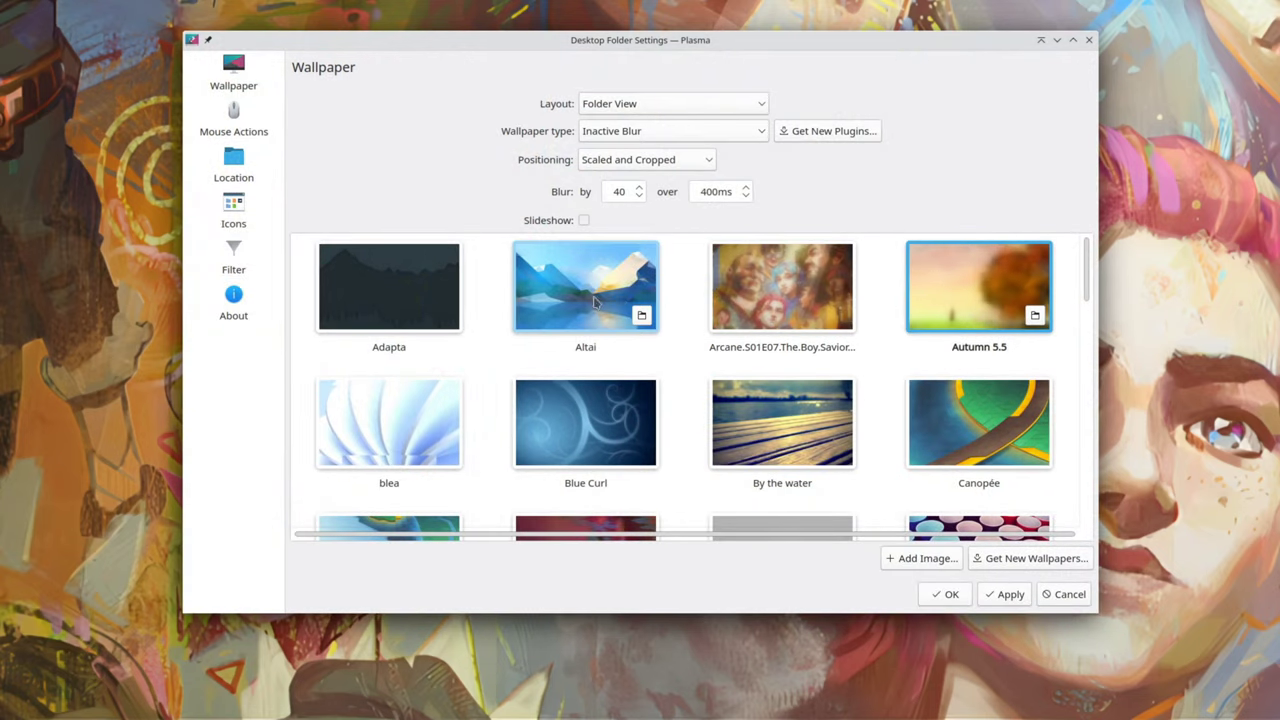
{"action": "left_click", "coordinate": [1000, 596]}
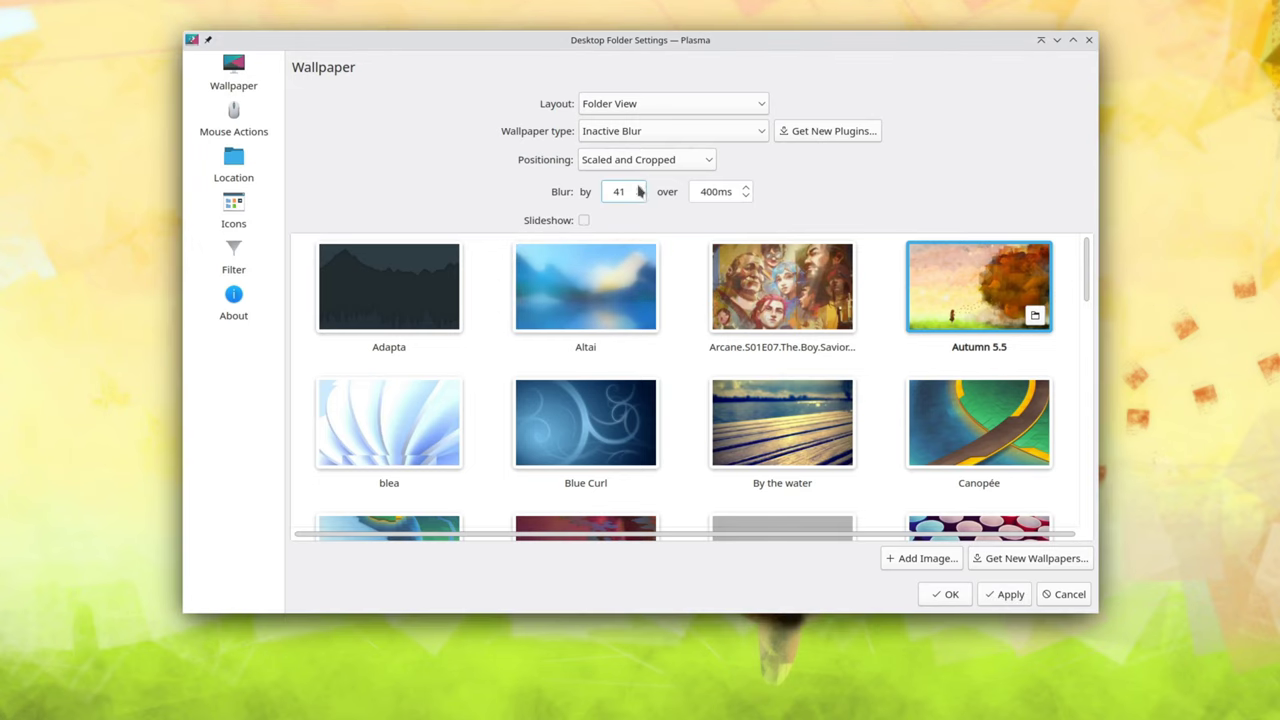
{"action": "scroll", "coordinate": [642, 191], "scroll_direction": "up", "scroll_amount": 3}
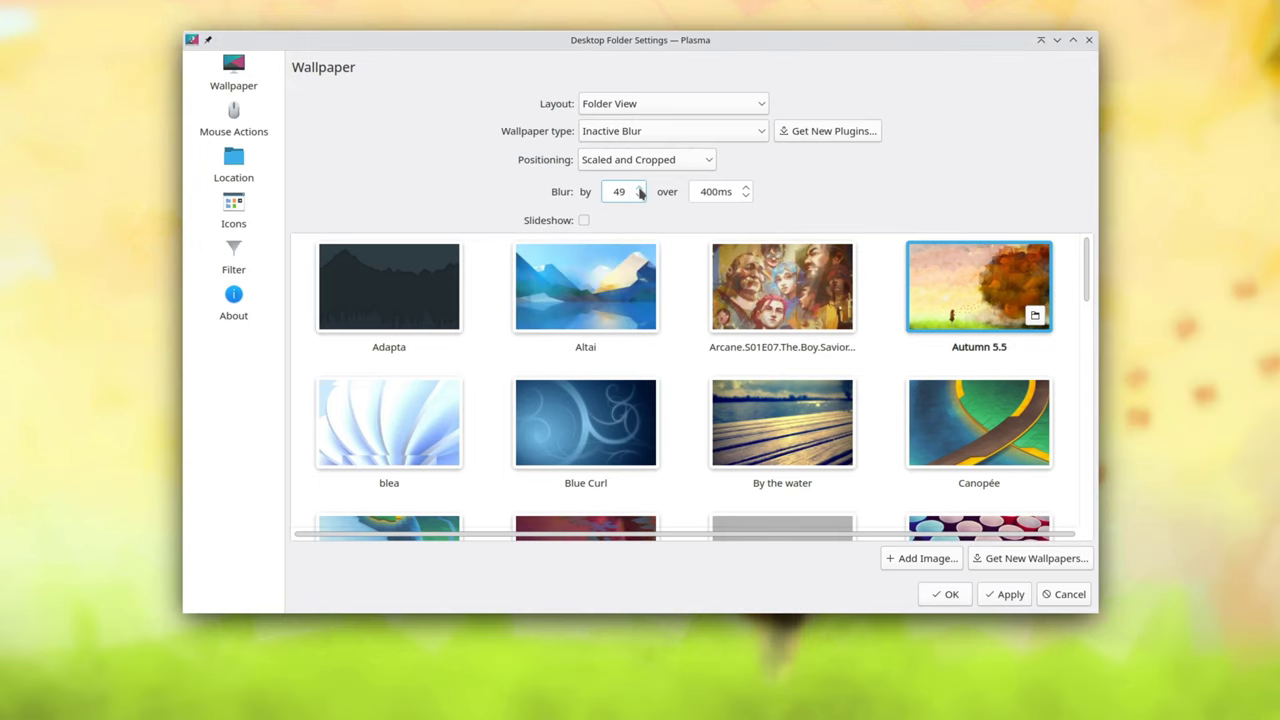
{"action": "left_click", "coordinate": [585, 220]}
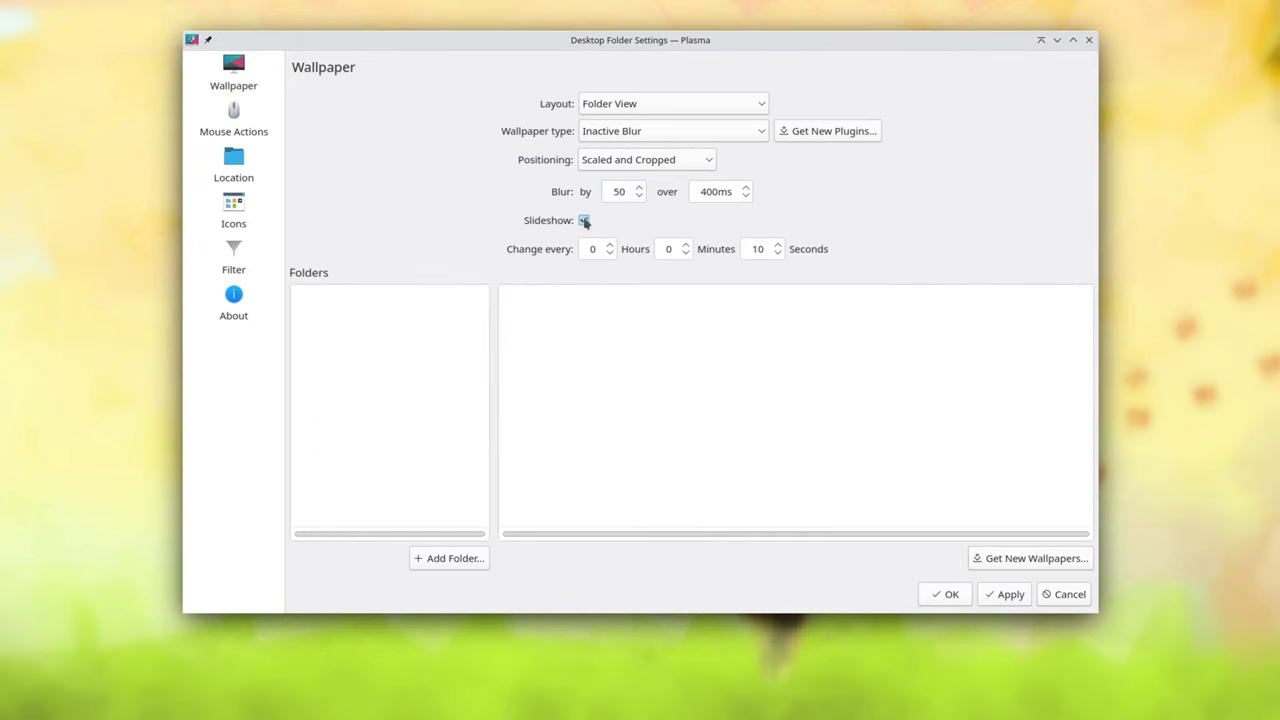
{"action": "left_click", "coordinate": [585, 221]}
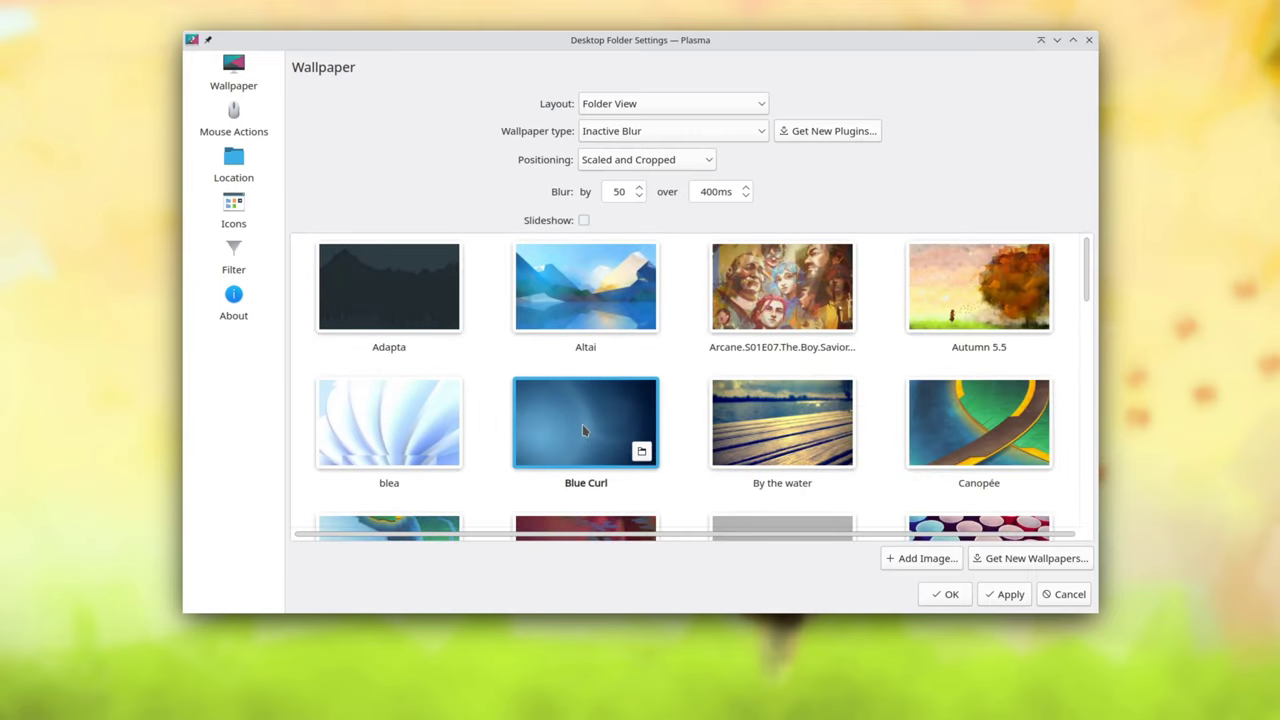
{"action": "left_click", "coordinate": [1012, 595]}
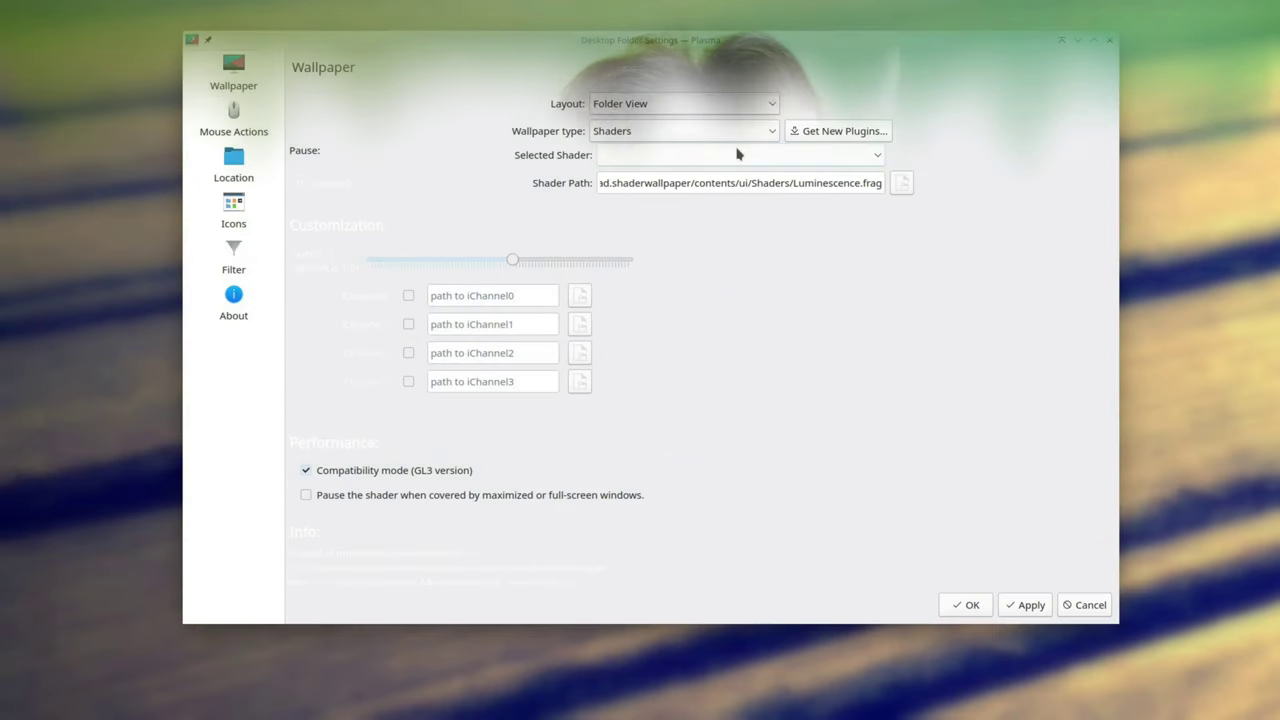
Try the Matrix, Infinite Pinballs, Grid Landscape, Floating Color_Bubbles and Galaxy Spirals shaders.
{"action": "left_click", "coordinate": [739, 152]}
{"action": "scroll", "coordinate": [633, 332], "scroll_direction": "down", "scroll_amount": 10}
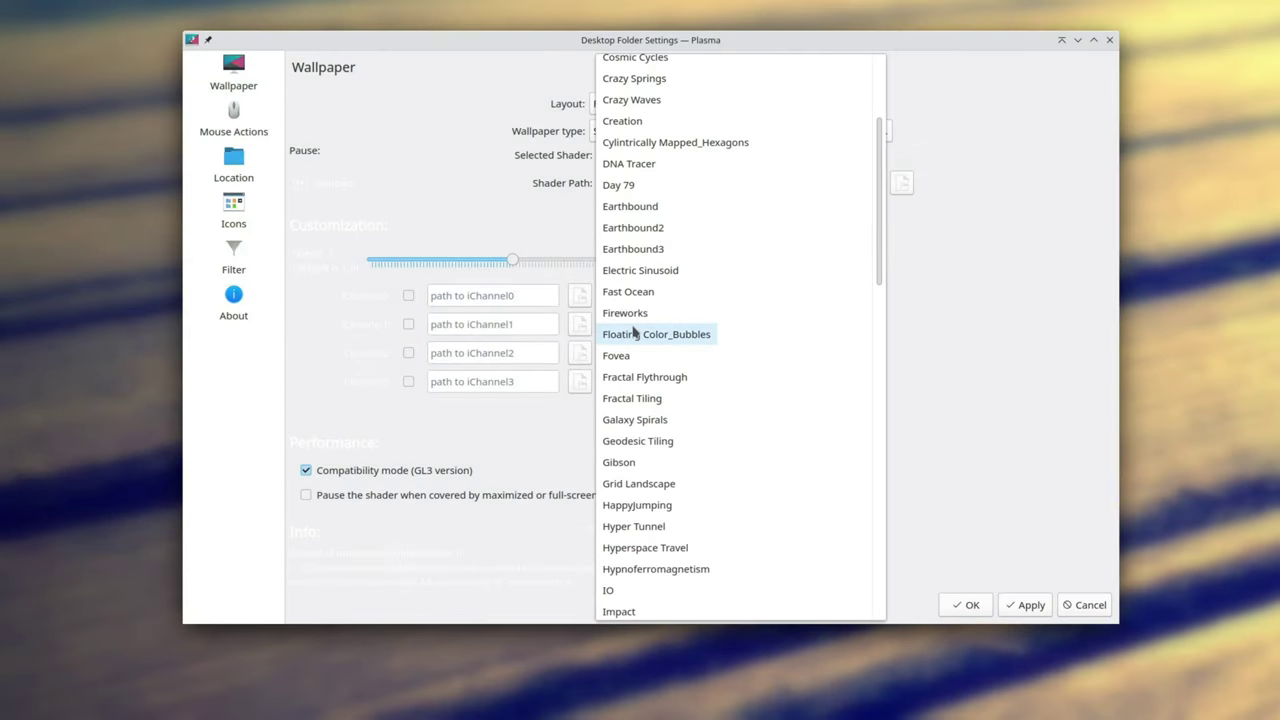
{"action": "scroll", "coordinate": [633, 332], "scroll_direction": "up", "scroll_amount": 2}
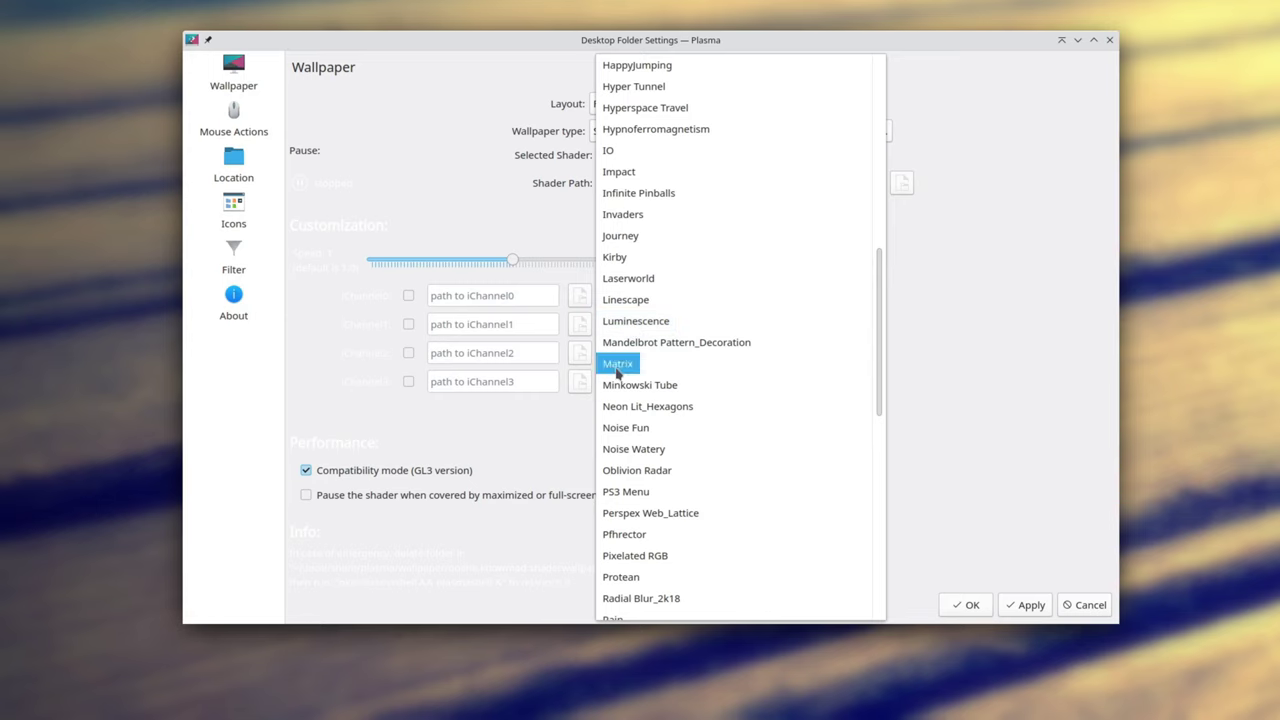
{"action": "left_click", "coordinate": [630, 357]}
{"action": "left_click", "coordinate": [1028, 606]}
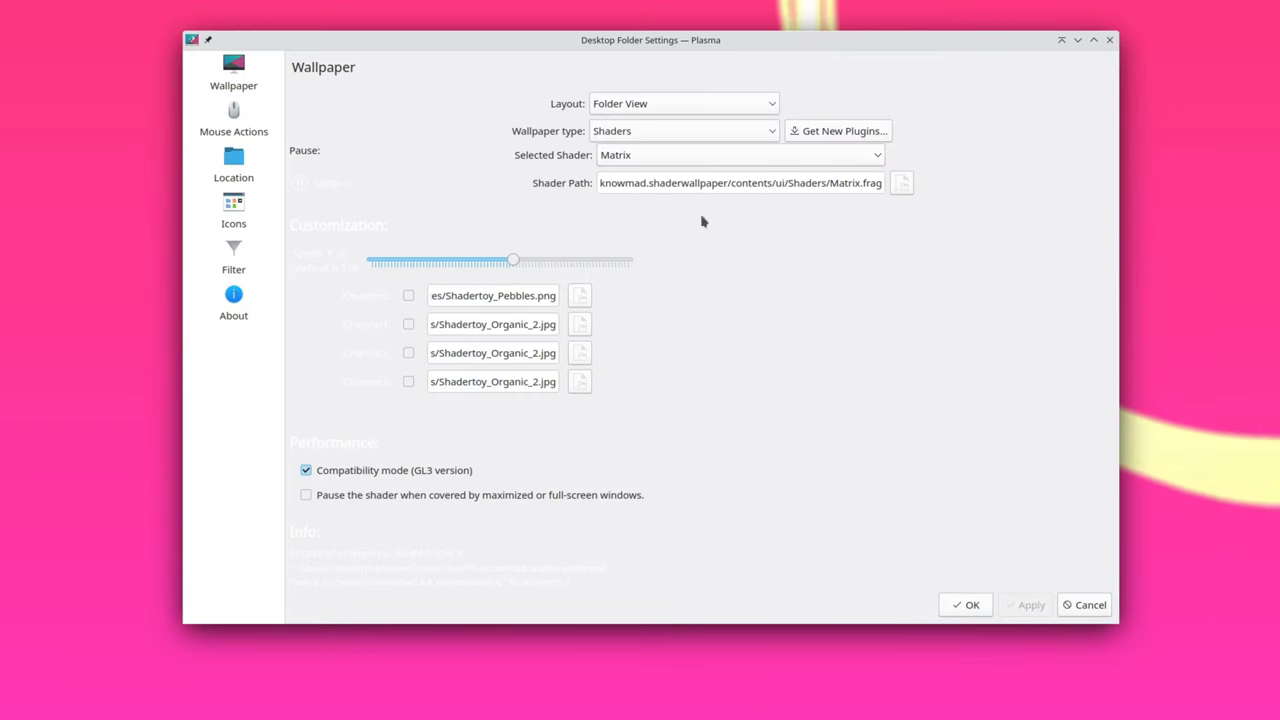
{"action": "left_click", "coordinate": [686, 155]}
{"action": "scroll", "coordinate": [665, 475], "scroll_direction": "up", "scroll_amount": 8}
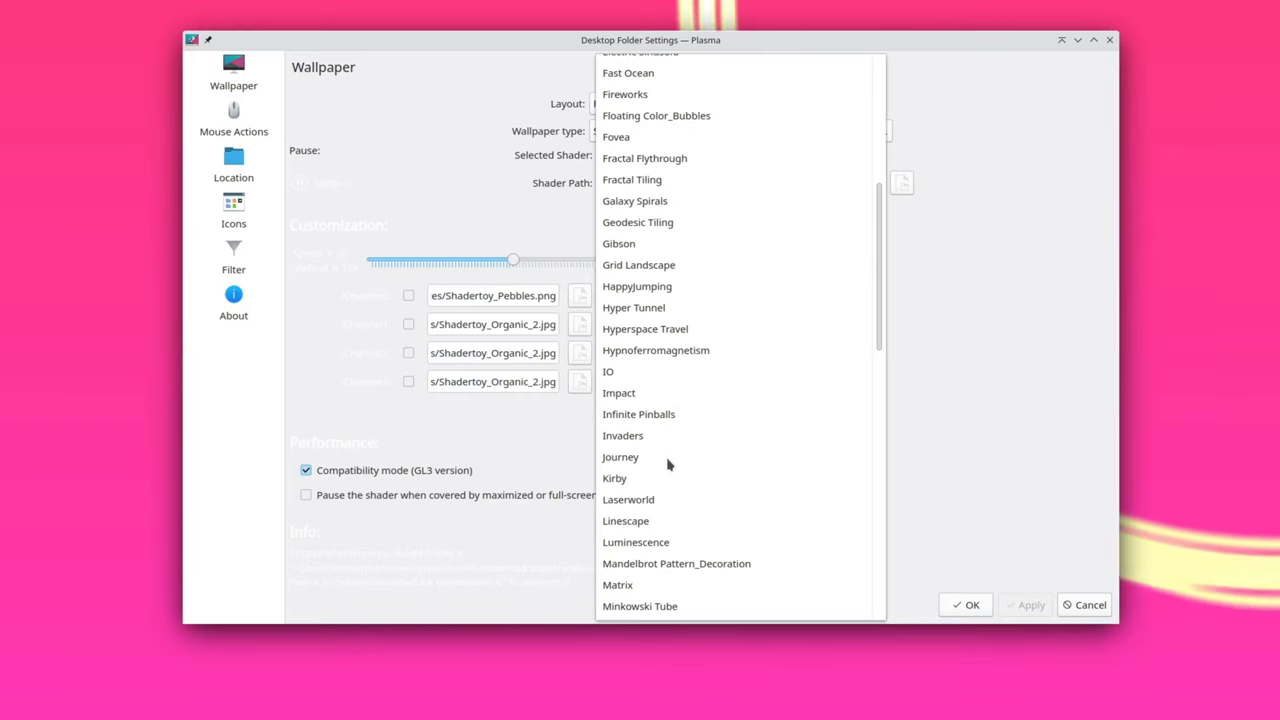
{"action": "left_click", "coordinate": [651, 414]}
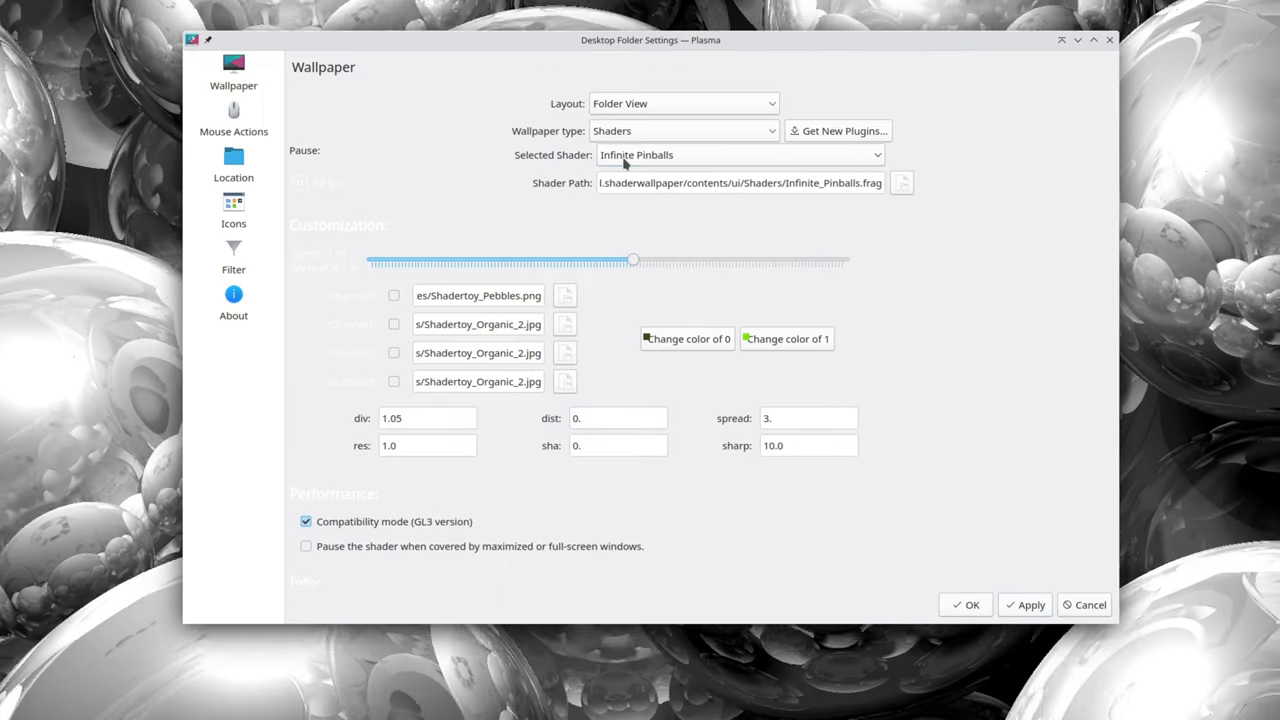
{"action": "left_click", "coordinate": [700, 155]}
{"action": "left_click", "coordinate": [632, 116]}
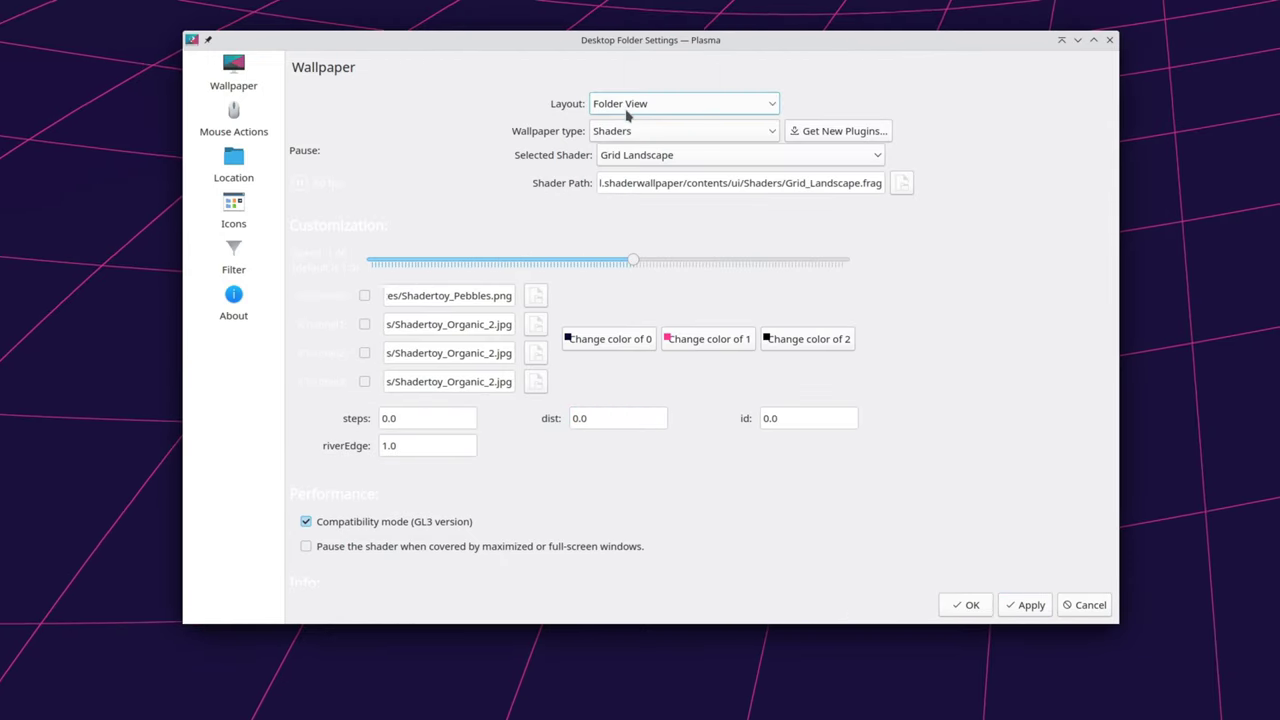
{"action": "left_click", "coordinate": [700, 157]}
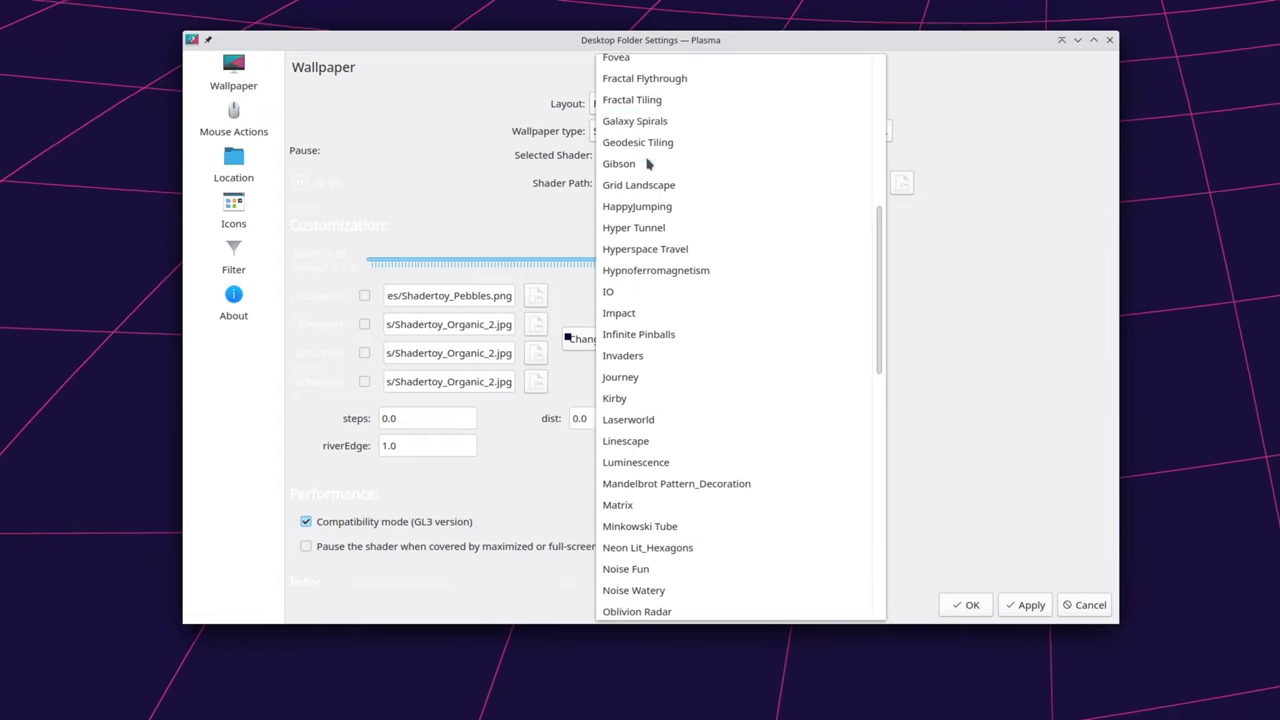
{"action": "scroll", "coordinate": [651, 170], "scroll_direction": "up", "scroll_amount": 4}
{"action": "left_click", "coordinate": [631, 282]}
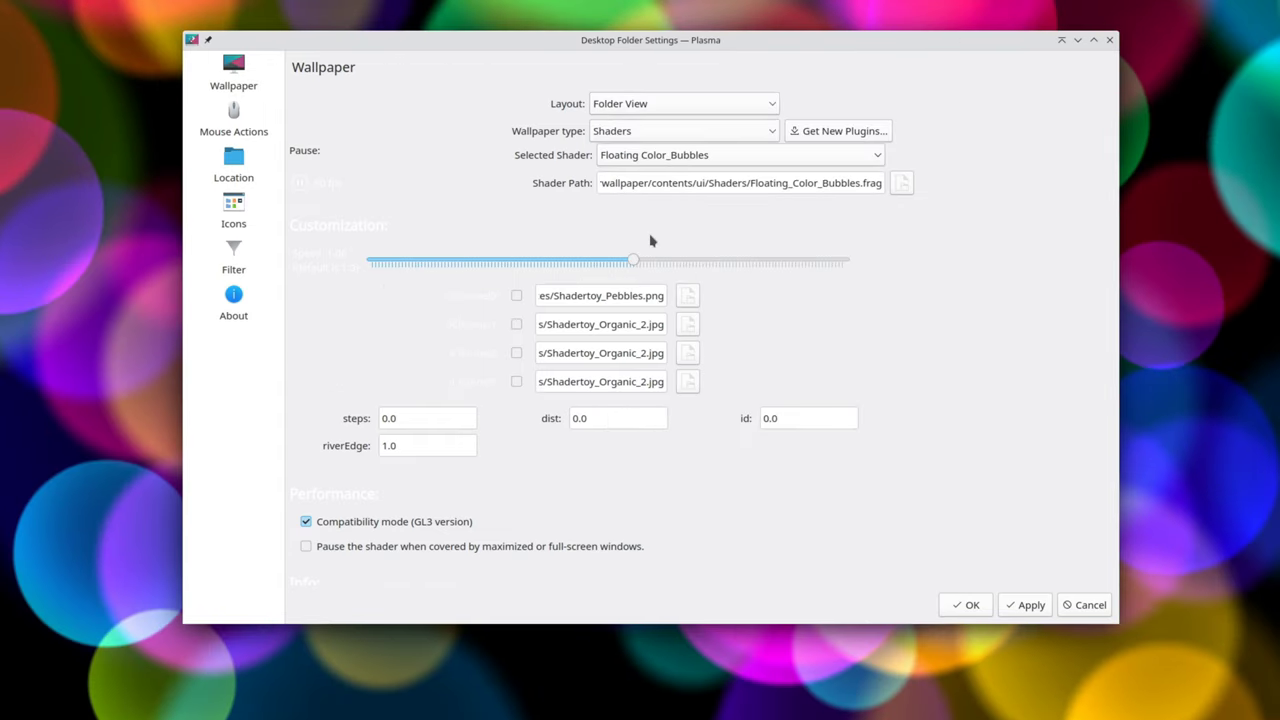
{"action": "left_click", "coordinate": [660, 160]}
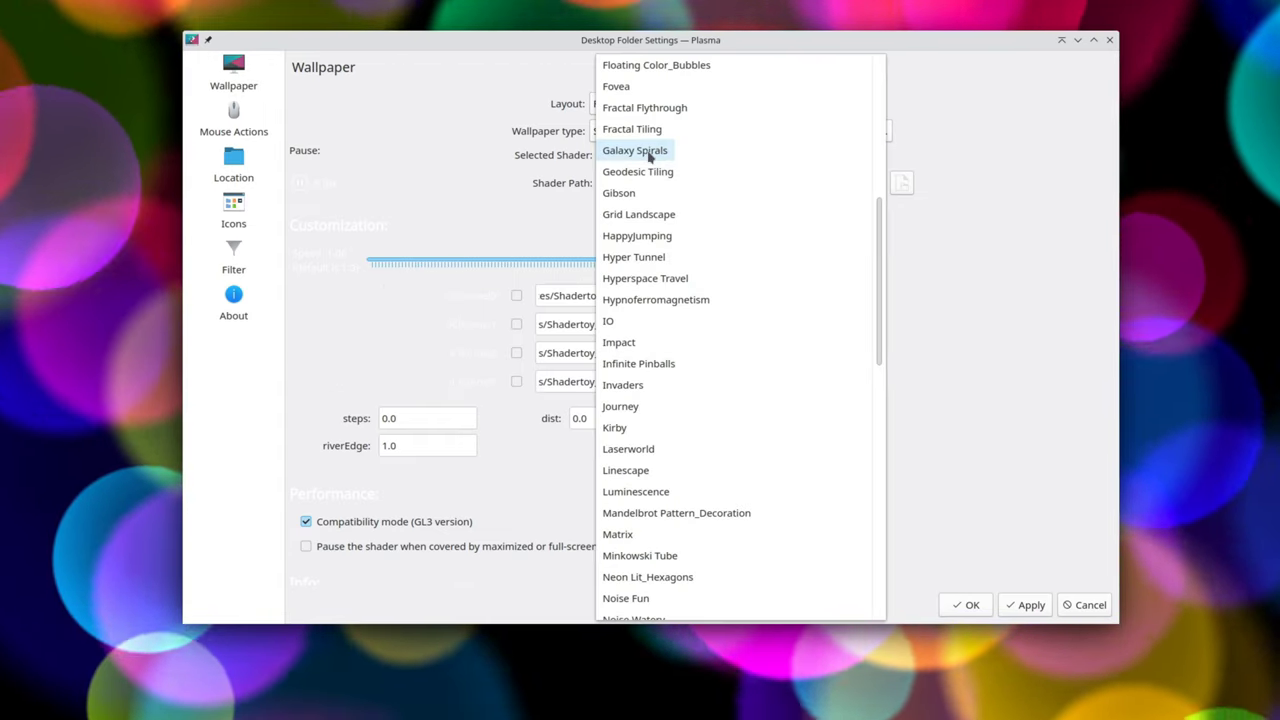
{"action": "left_click", "coordinate": [655, 155]}
Try the Earthbound, AlienVoxel, Circuits and Star Nest shaders, finally settling on Waves.
{"action": "left_click", "coordinate": [652, 160]}
{"action": "scroll", "coordinate": [654, 163], "scroll_direction": "up", "scroll_amount": 2}
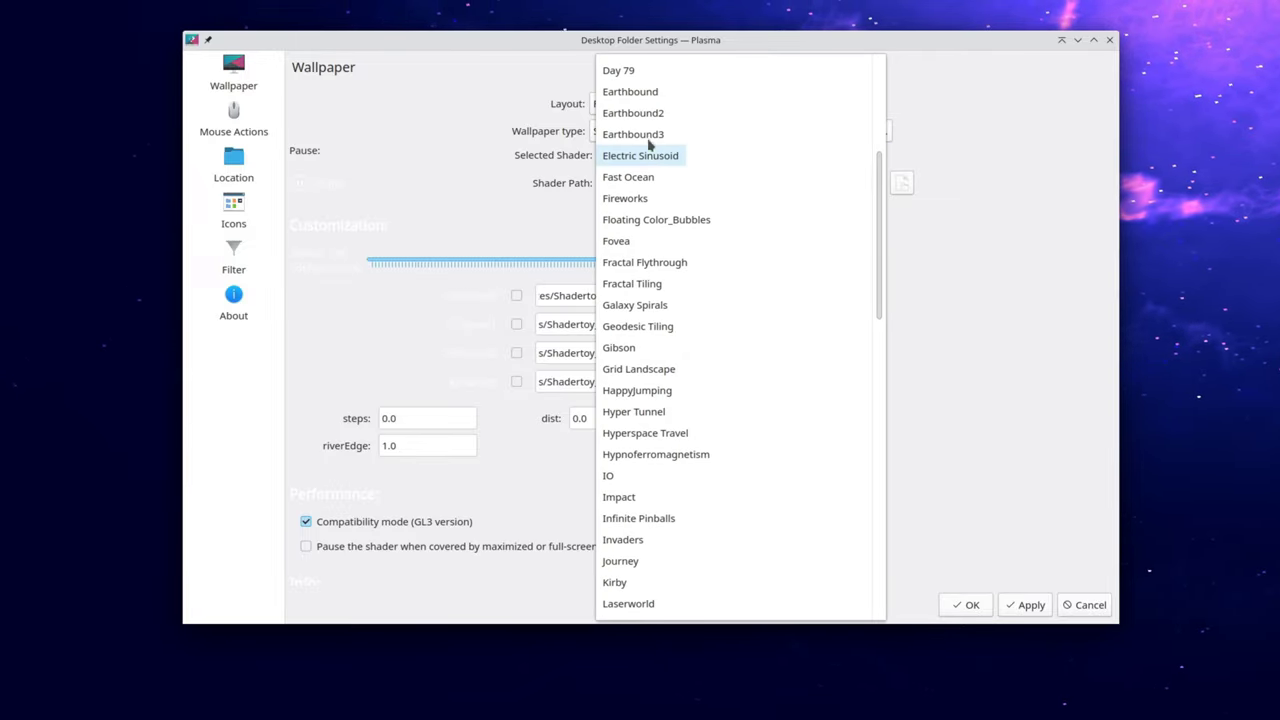
{"action": "left_click", "coordinate": [651, 94]}
{"action": "left_click", "coordinate": [650, 158]}
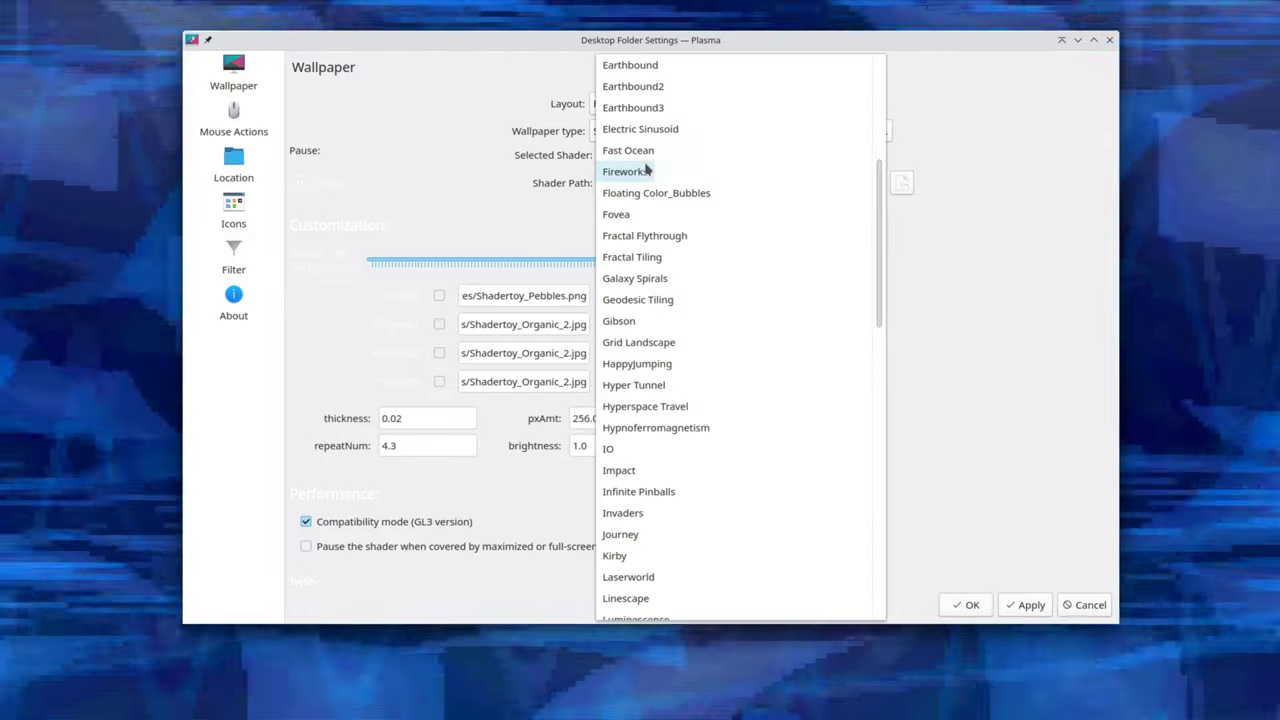
{"action": "scroll", "coordinate": [649, 170], "scroll_direction": "up", "scroll_amount": 6}
{"action": "left_click", "coordinate": [645, 133]}
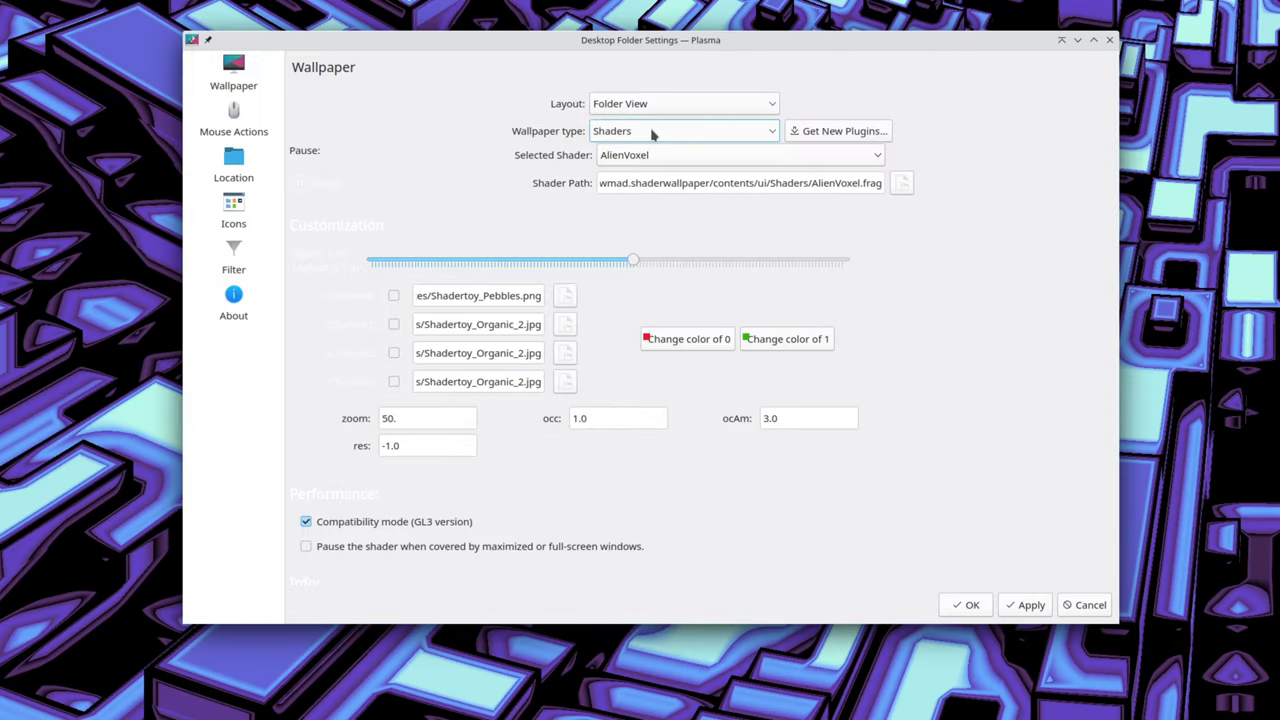
{"action": "left_click", "coordinate": [652, 156]}
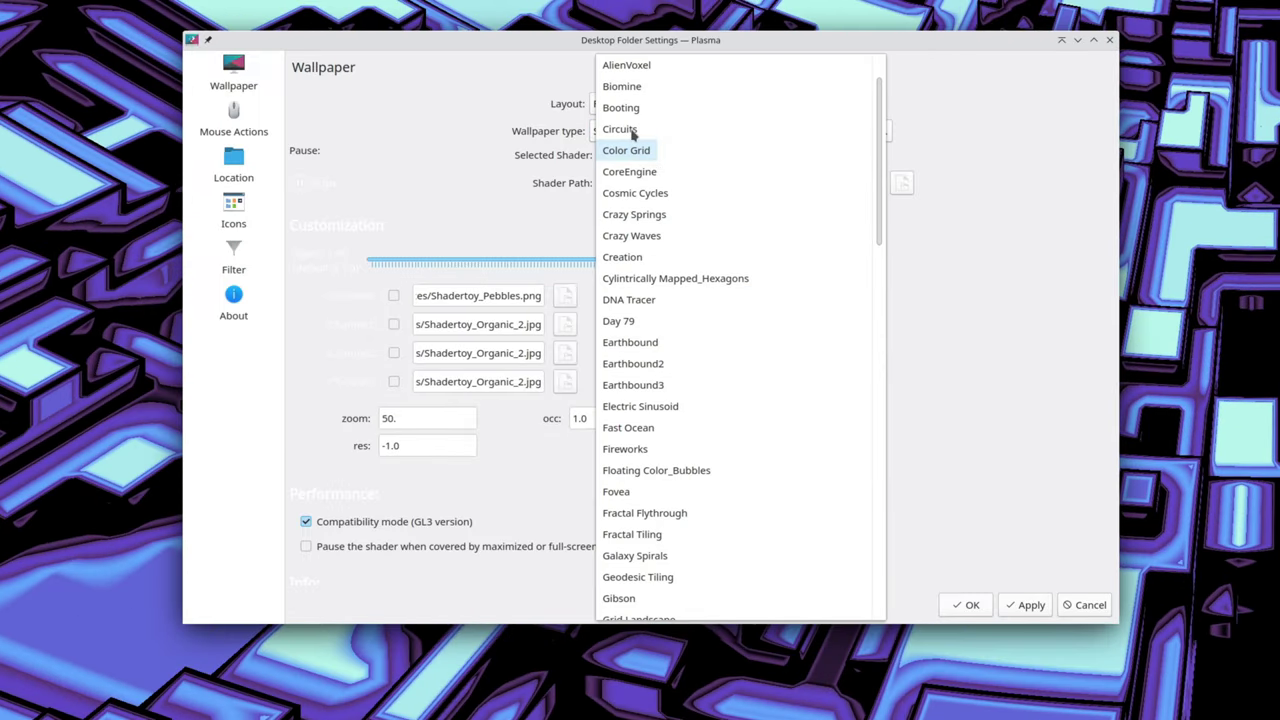
{"action": "left_click", "coordinate": [621, 130]}
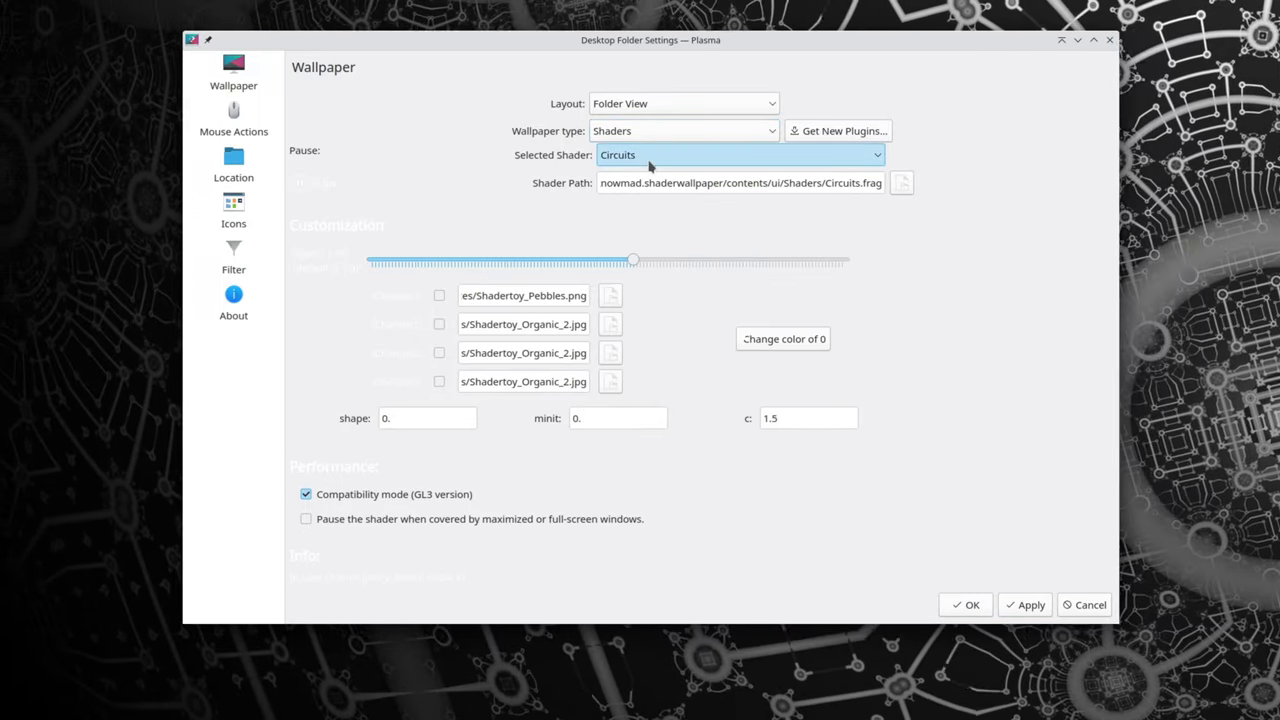
{"action": "left_click", "coordinate": [650, 160]}
{"action": "scroll", "coordinate": [643, 280], "scroll_direction": "down", "scroll_amount": 20}
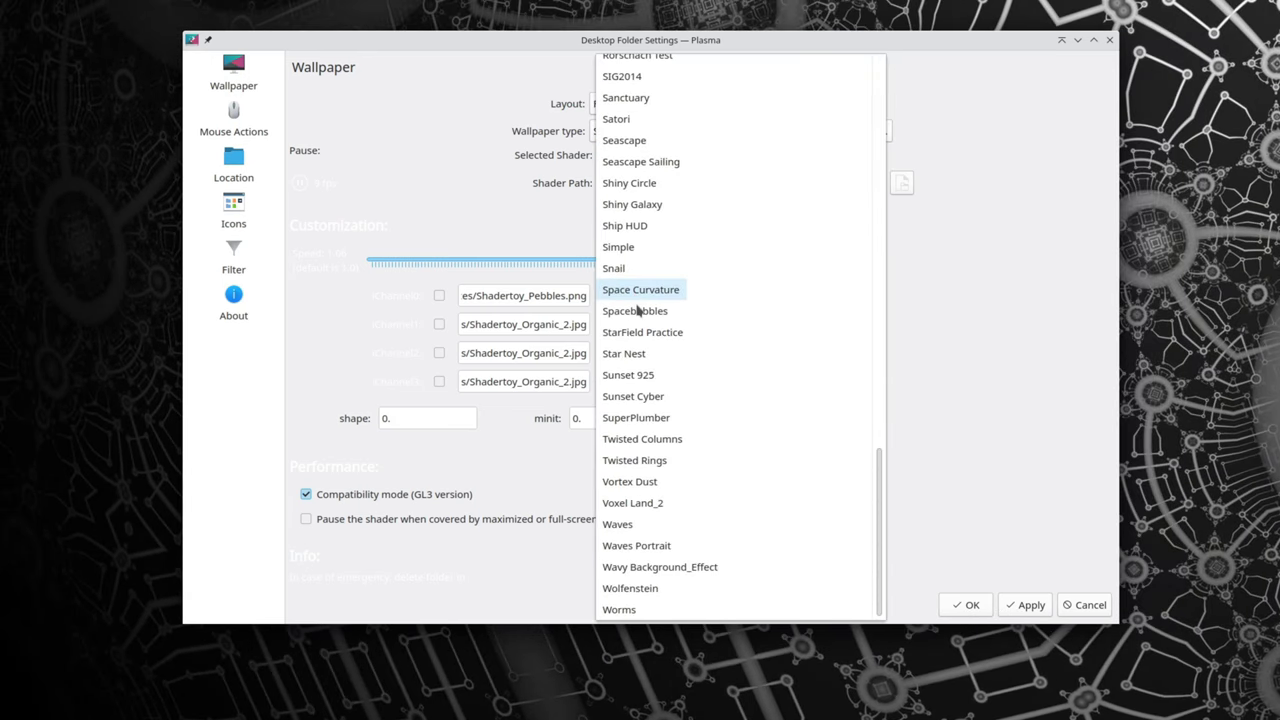
{"action": "left_click", "coordinate": [628, 353]}
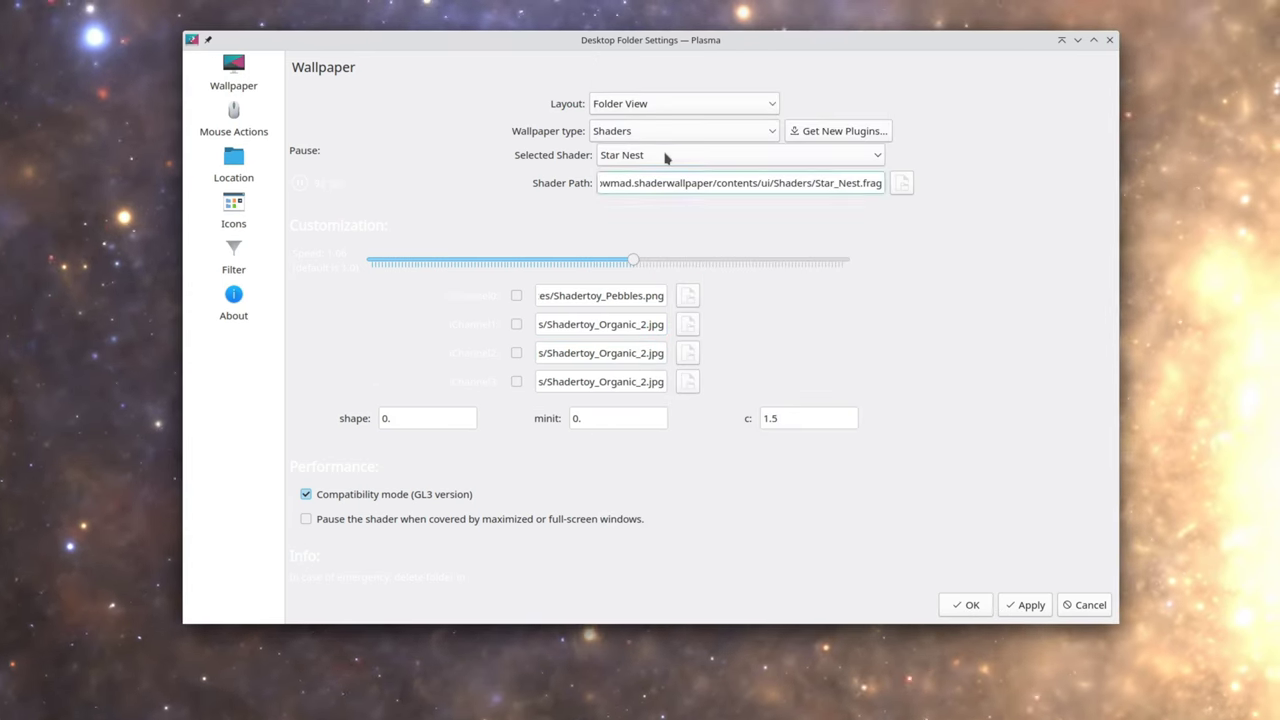
{"action": "left_click", "coordinate": [665, 157]}
{"action": "left_click", "coordinate": [617, 569]}
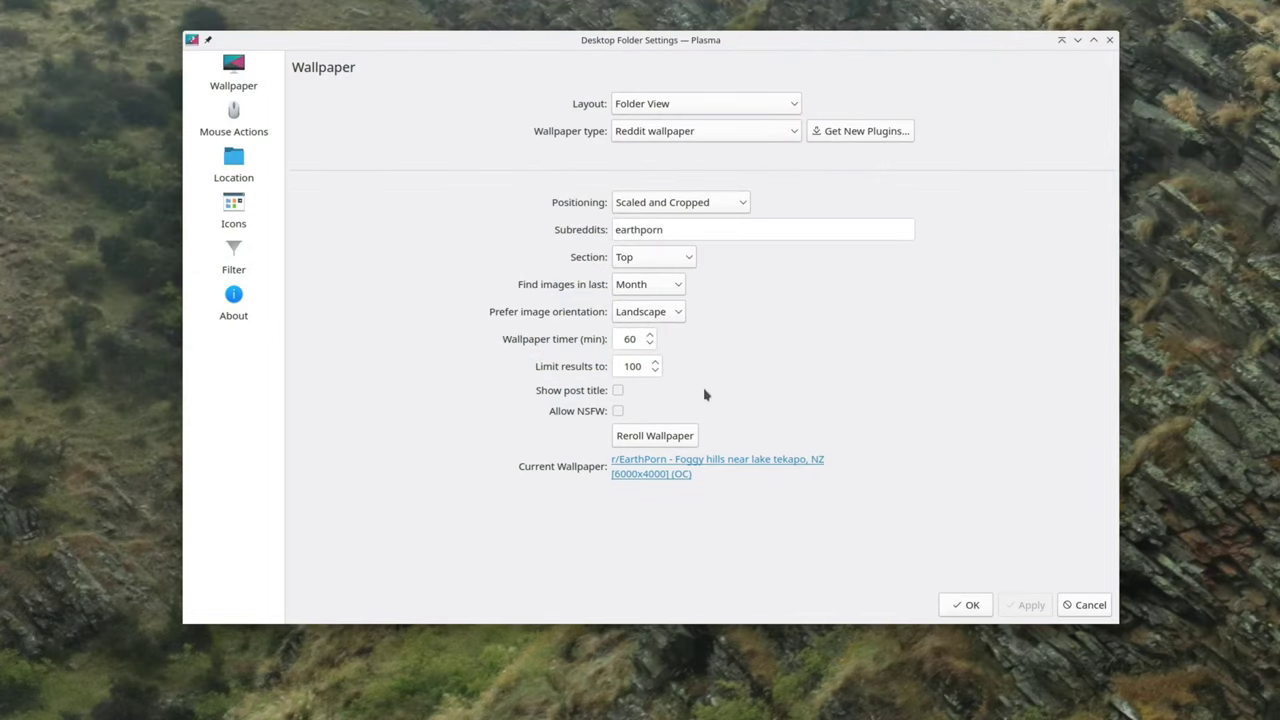
Reroll the Reddit wallpaper twice, ending on Moonlit Valley in the Alps.
{"action": "left_click", "coordinate": [672, 443]}
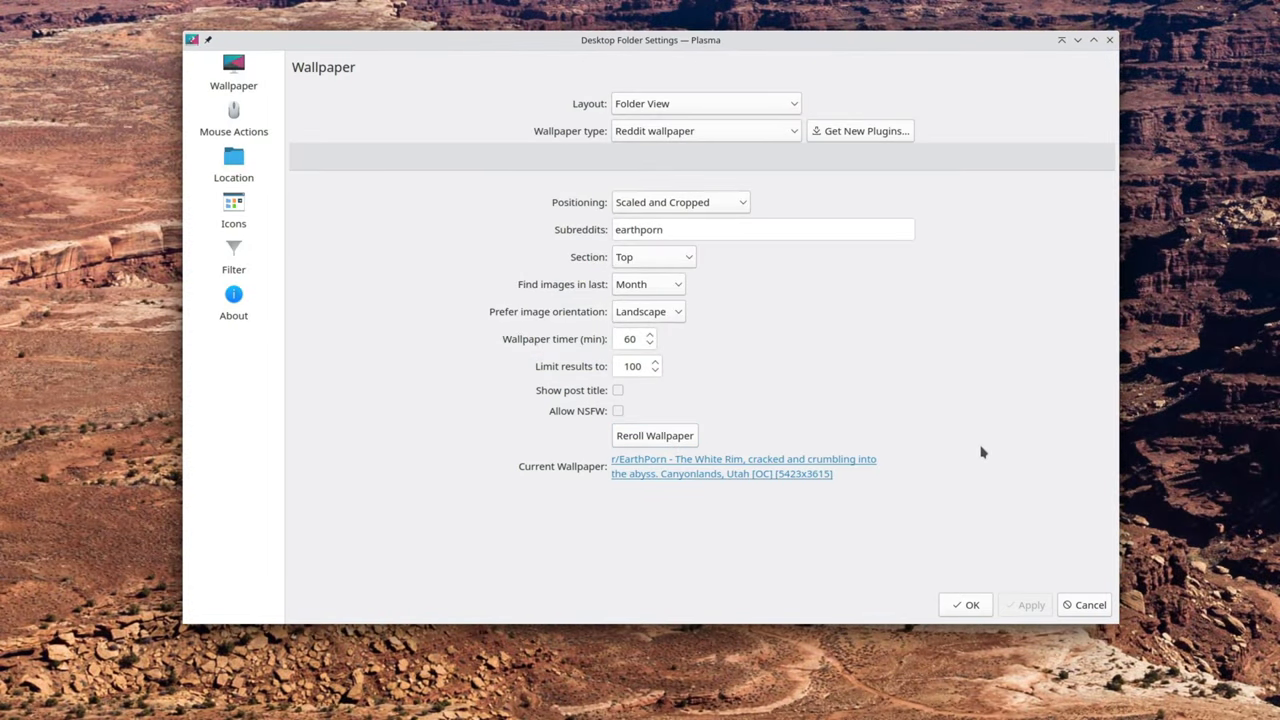
{"action": "left_click", "coordinate": [672, 440]}
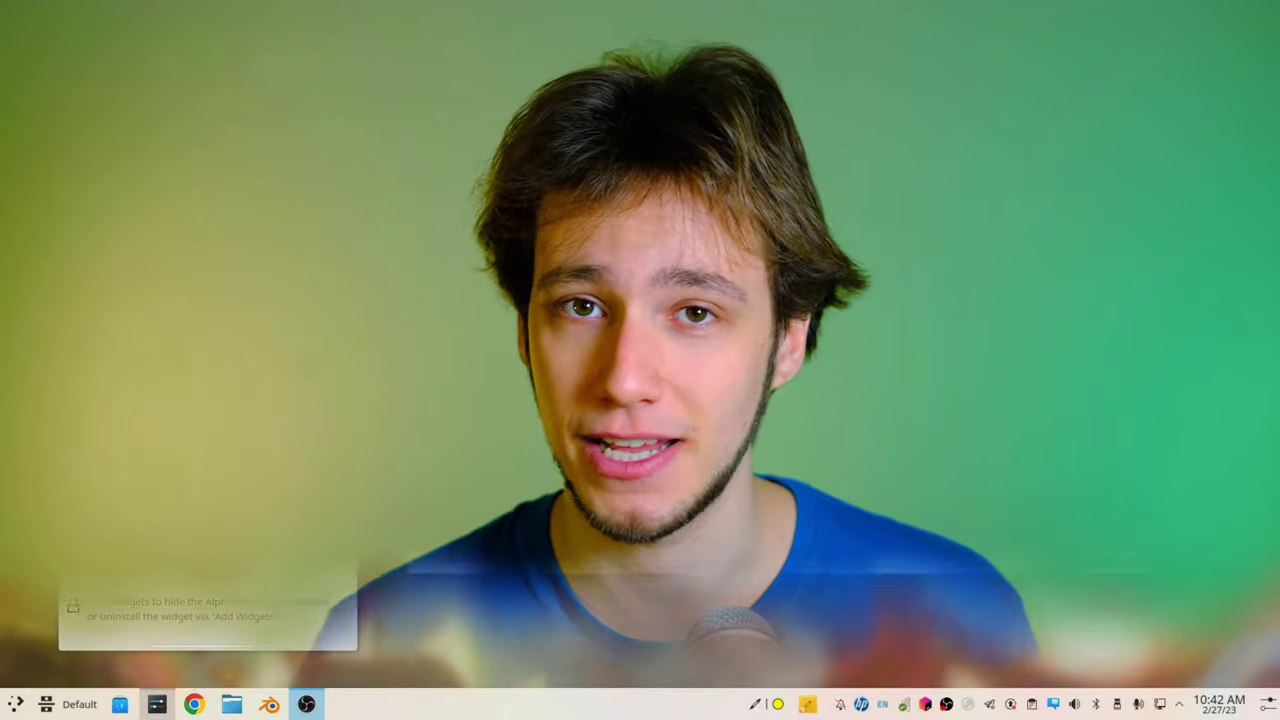
Apply the Breeze AlphaBlack Plasma style and set its accent colour to red #f84e51.
{"action": "left_click", "coordinate": [1127, 558]}
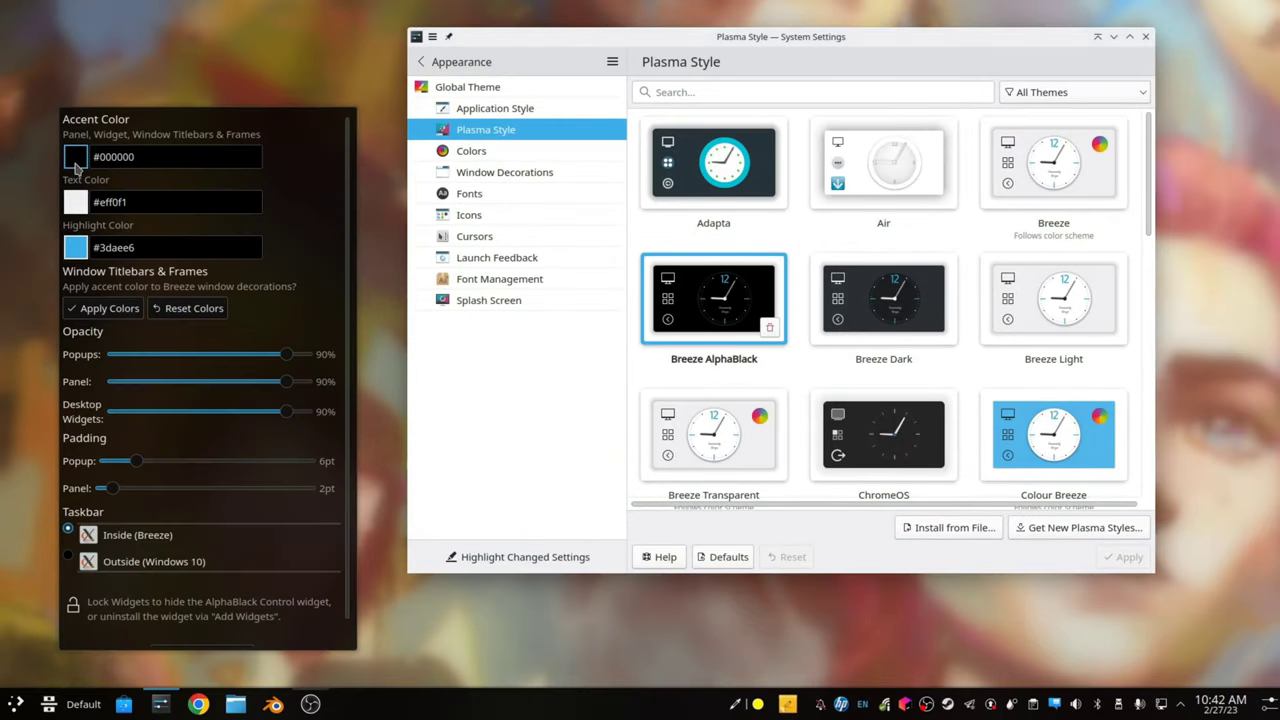
{"action": "left_click", "coordinate": [75, 157]}
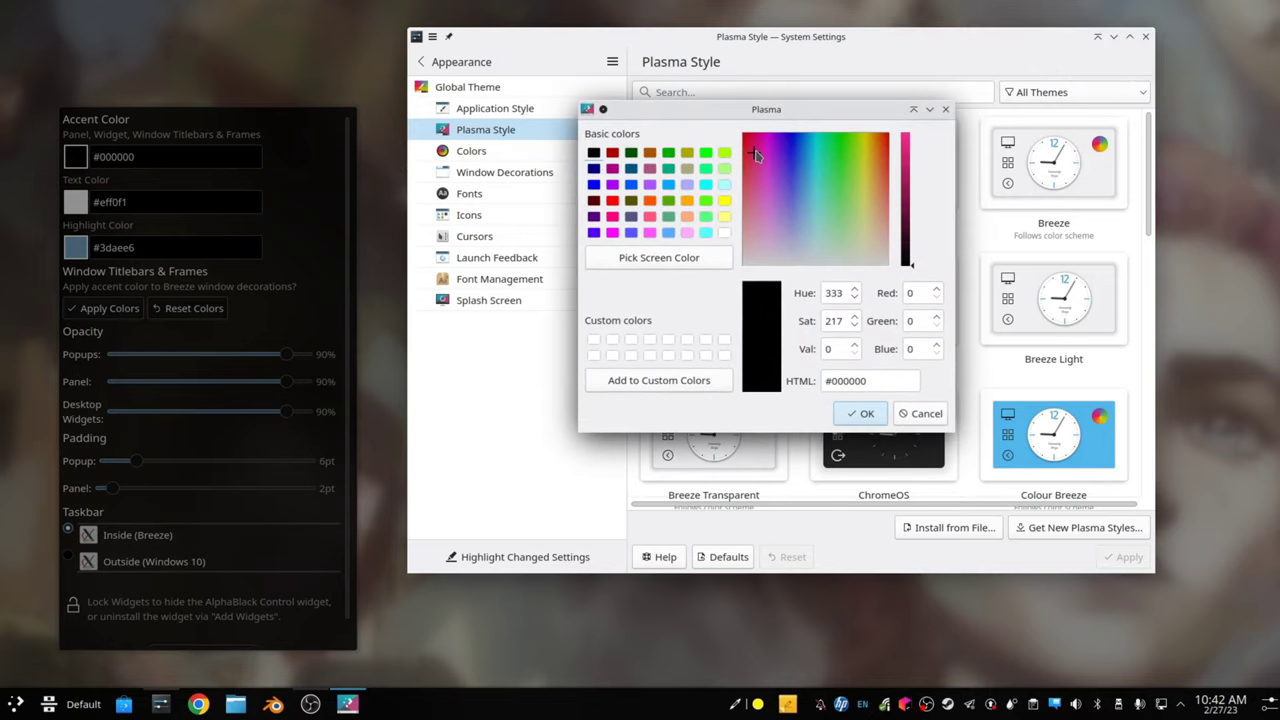
{"action": "left_click", "coordinate": [866, 413]}
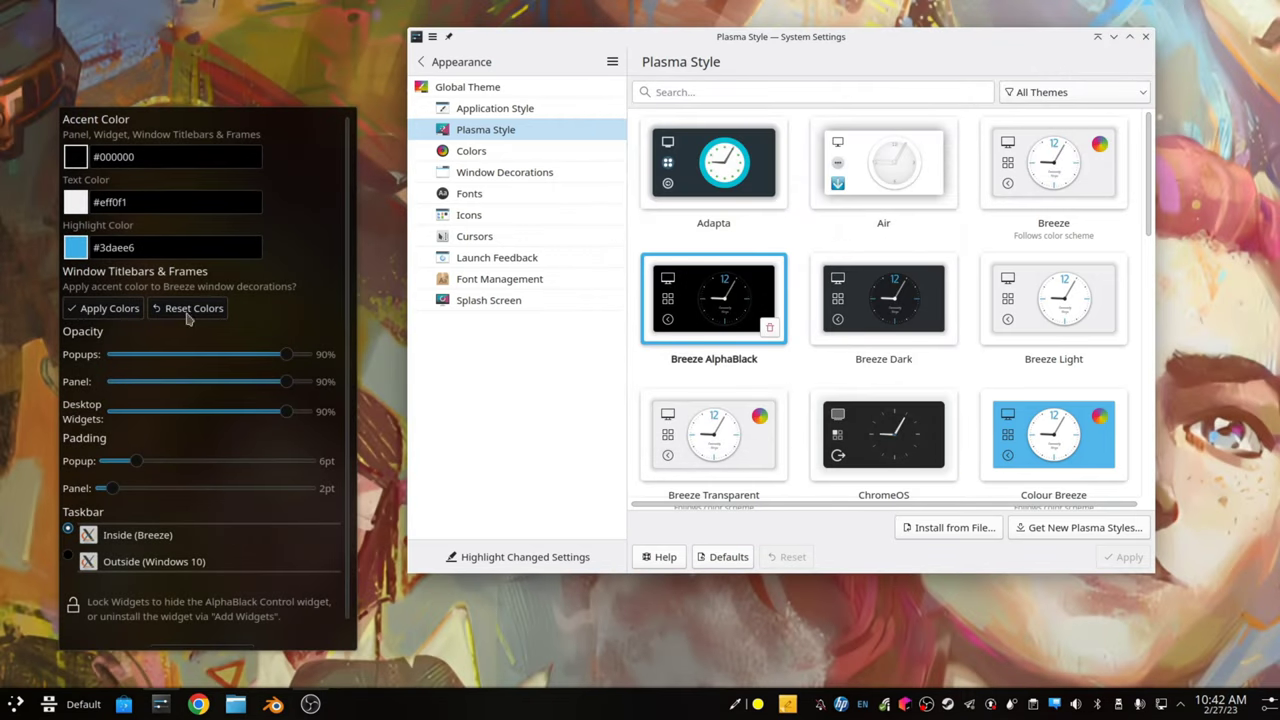
{"action": "left_click", "coordinate": [76, 158]}
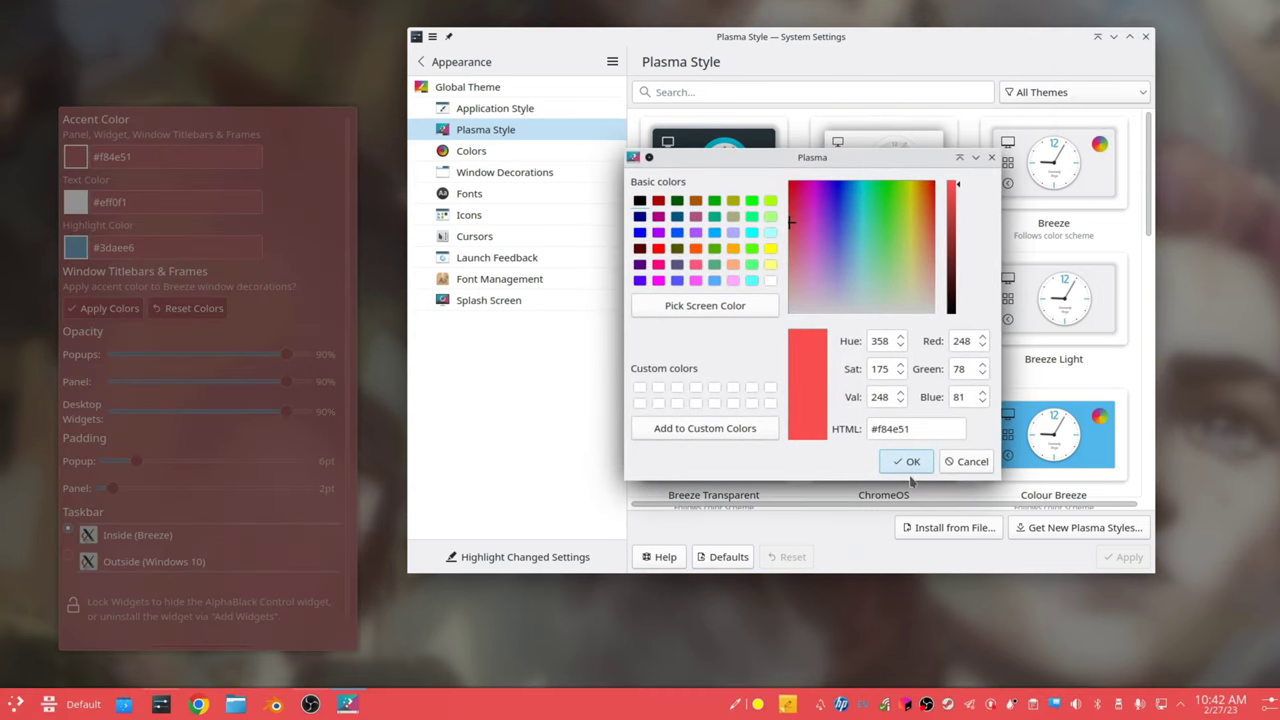
{"action": "left_click", "coordinate": [906, 459]}
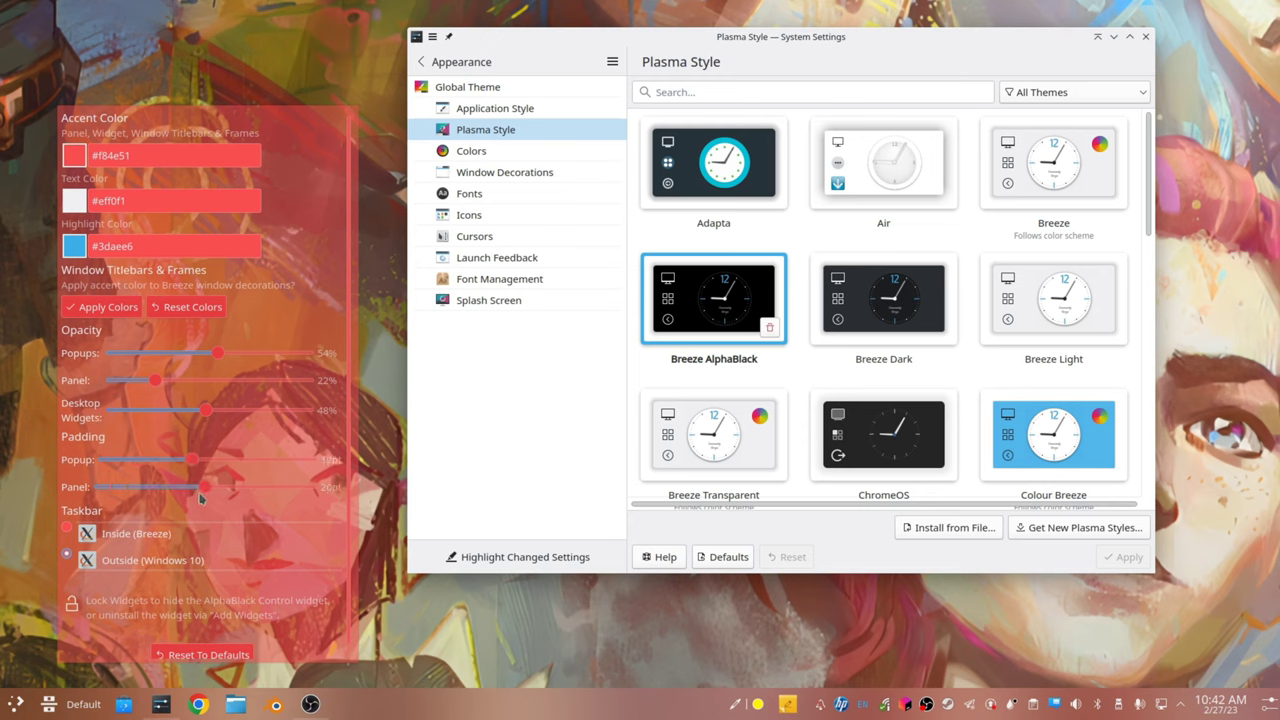
Check the red-tinted launcher, then set the AlphaBlack text colour to black.
{"action": "left_click", "coordinate": [17, 708]}
{"action": "left_click", "coordinate": [16, 706]}
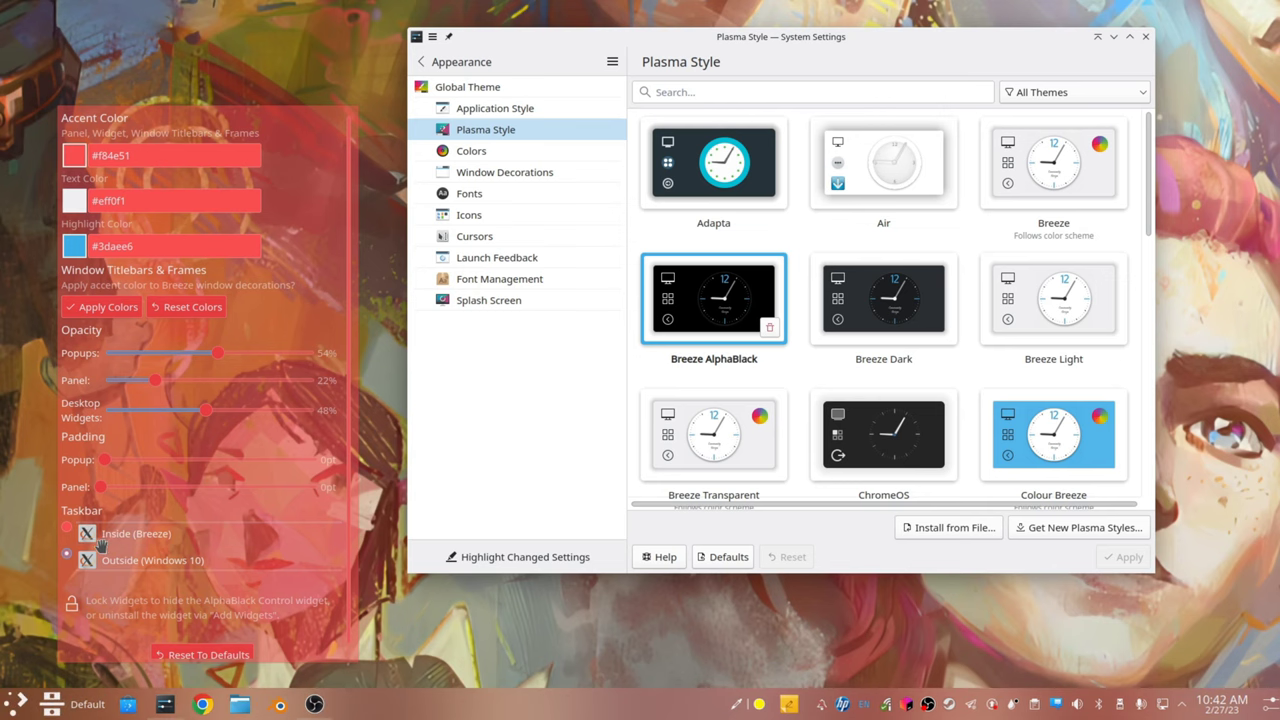
{"action": "scroll", "coordinate": [117, 395], "scroll_direction": "down", "scroll_amount": 1}
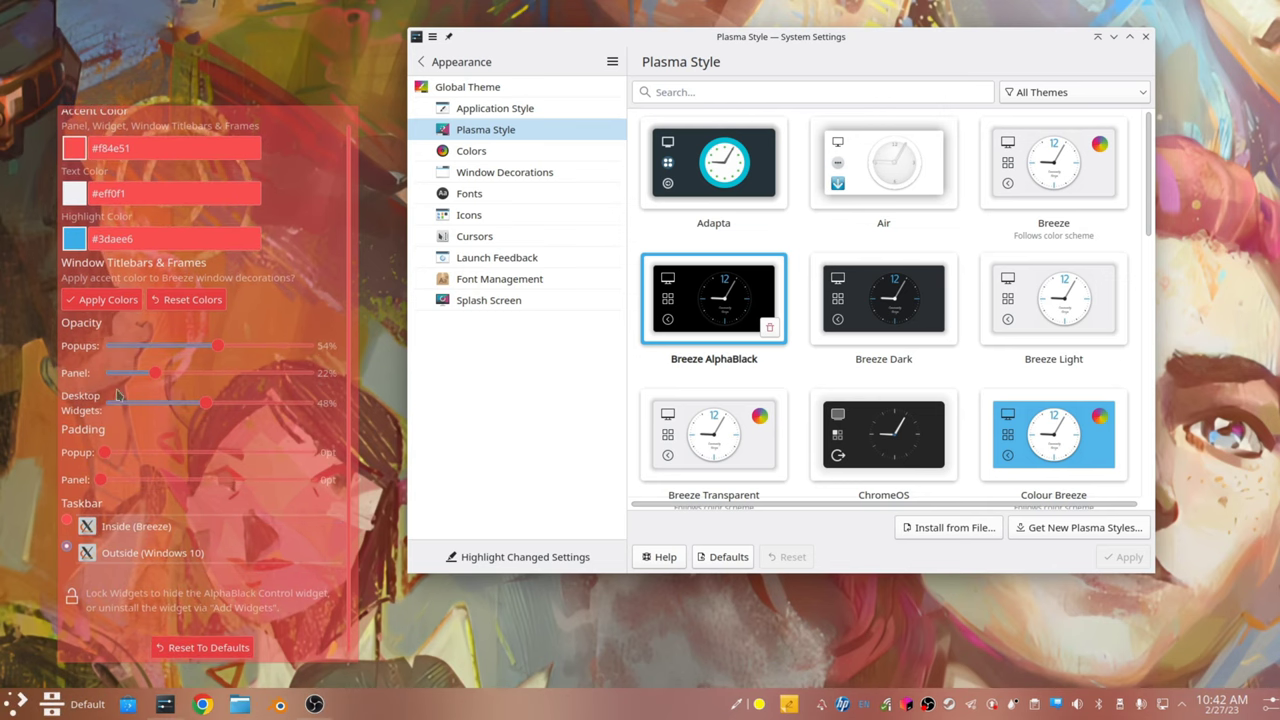
{"action": "left_click", "coordinate": [76, 195]}
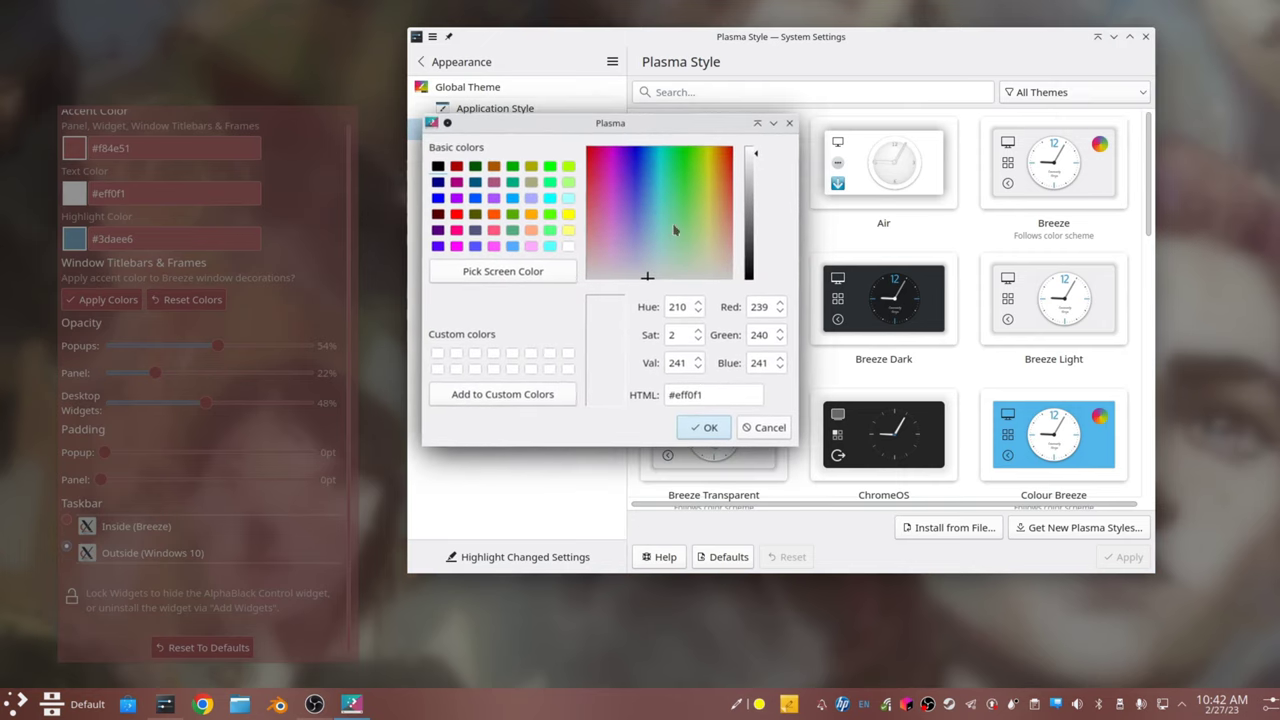
{"action": "left_click", "coordinate": [750, 277]}
{"action": "left_click", "coordinate": [705, 426]}
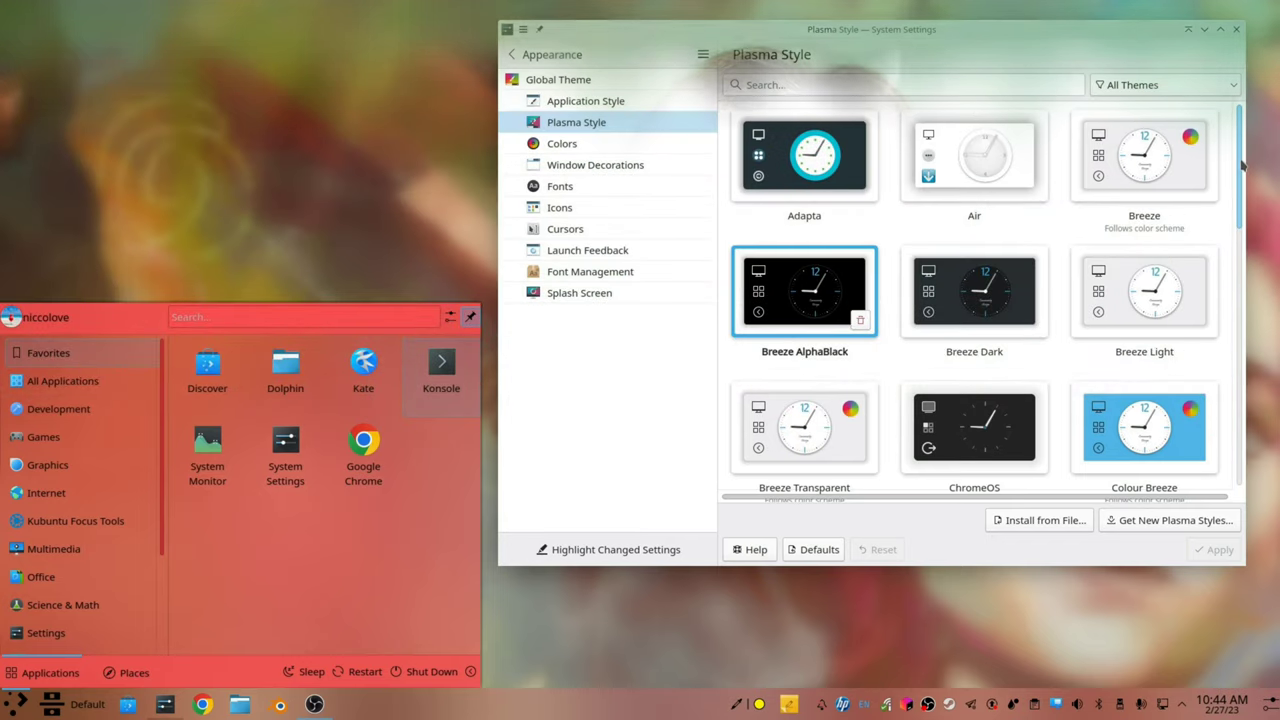
{"action": "left_click_drag", "start_coordinate": [1243, 165], "coordinate": [1237, 342]}
Apply the Maia Transparent Plasma style and preview the launcher's Development applications.
{"action": "left_click", "coordinate": [975, 300]}
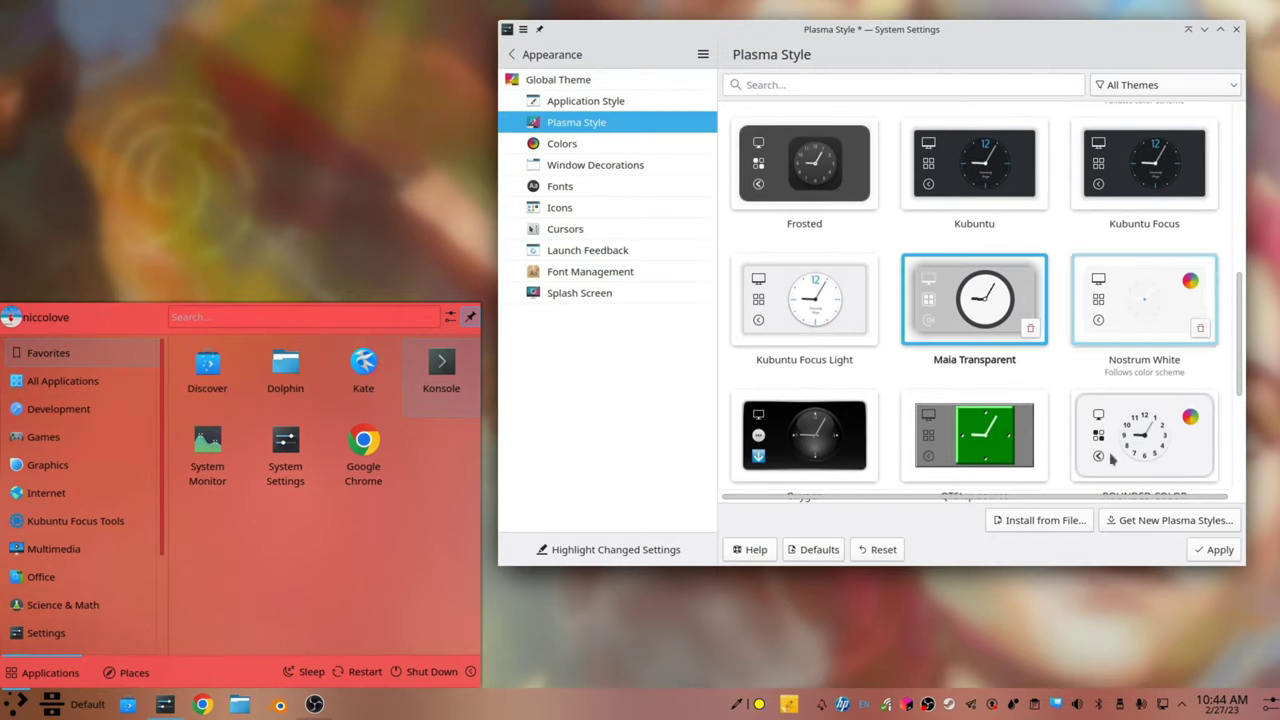
{"action": "left_click", "coordinate": [1212, 549]}
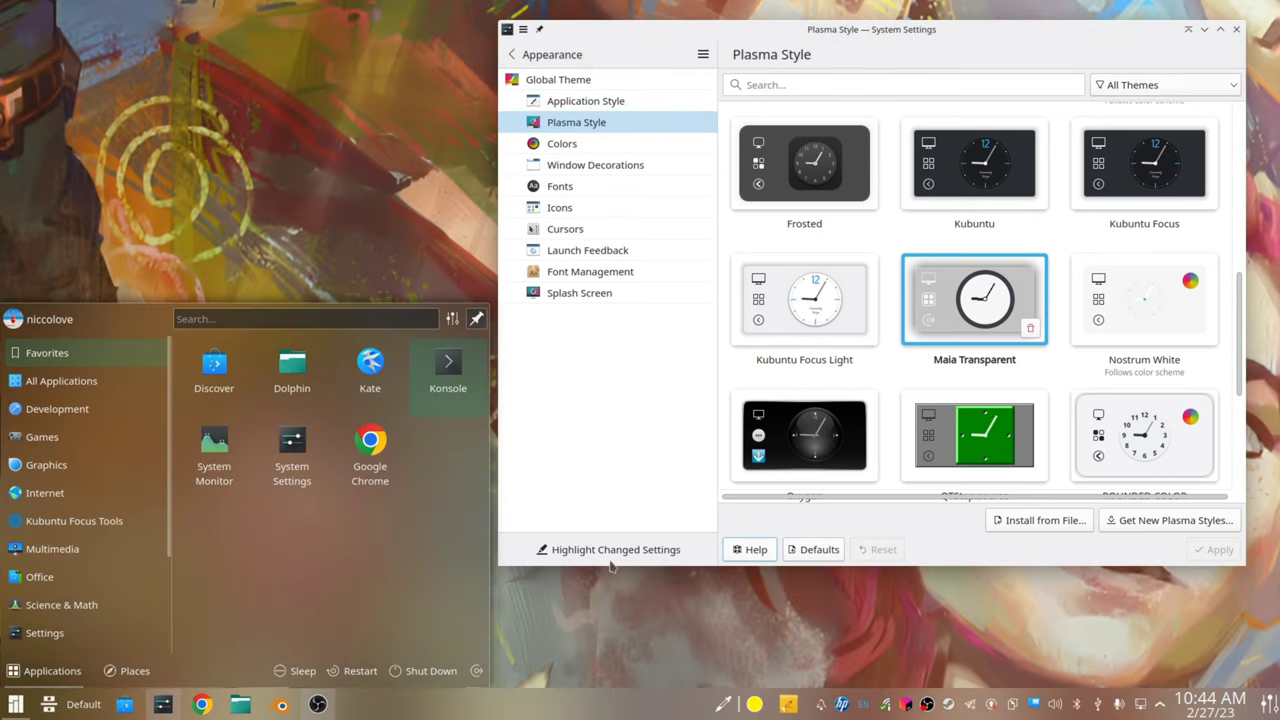
{"action": "left_click", "coordinate": [57, 409]}
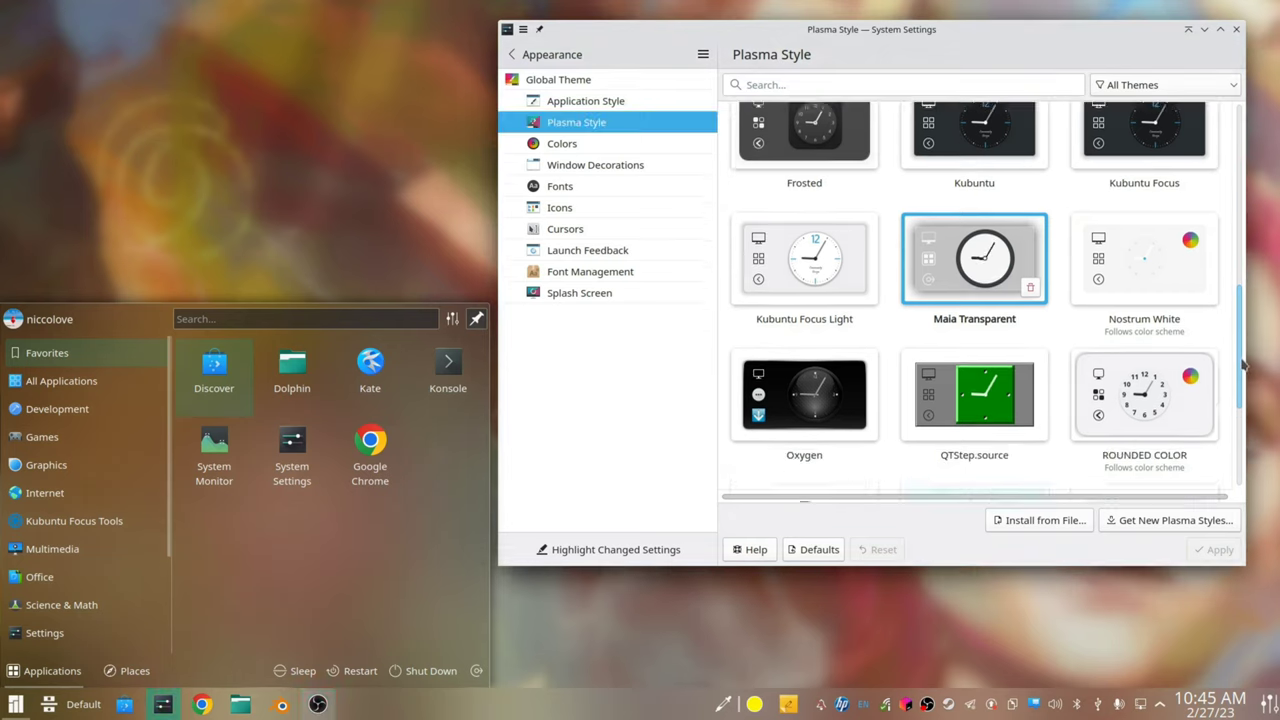
{"action": "scroll", "coordinate": [1243, 440], "scroll_direction": "down", "scroll_amount": 3}
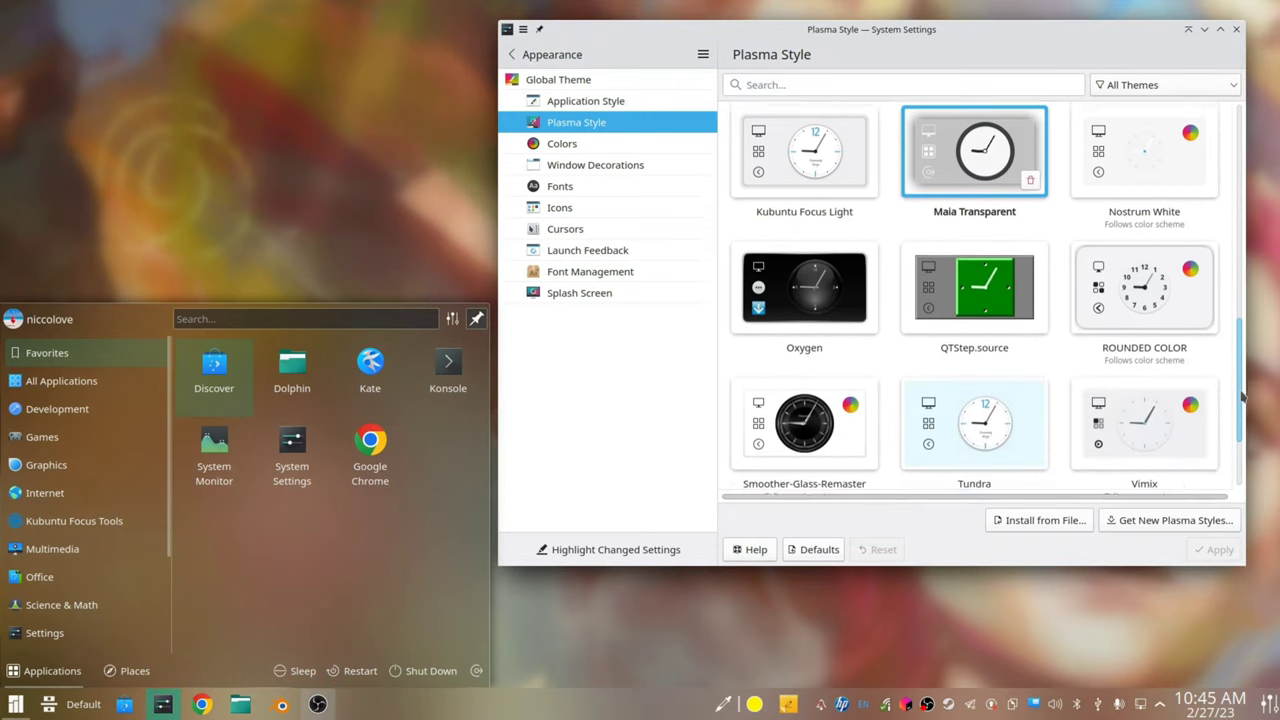
{"action": "scroll", "coordinate": [1237, 448], "scroll_direction": "up", "scroll_amount": 5}
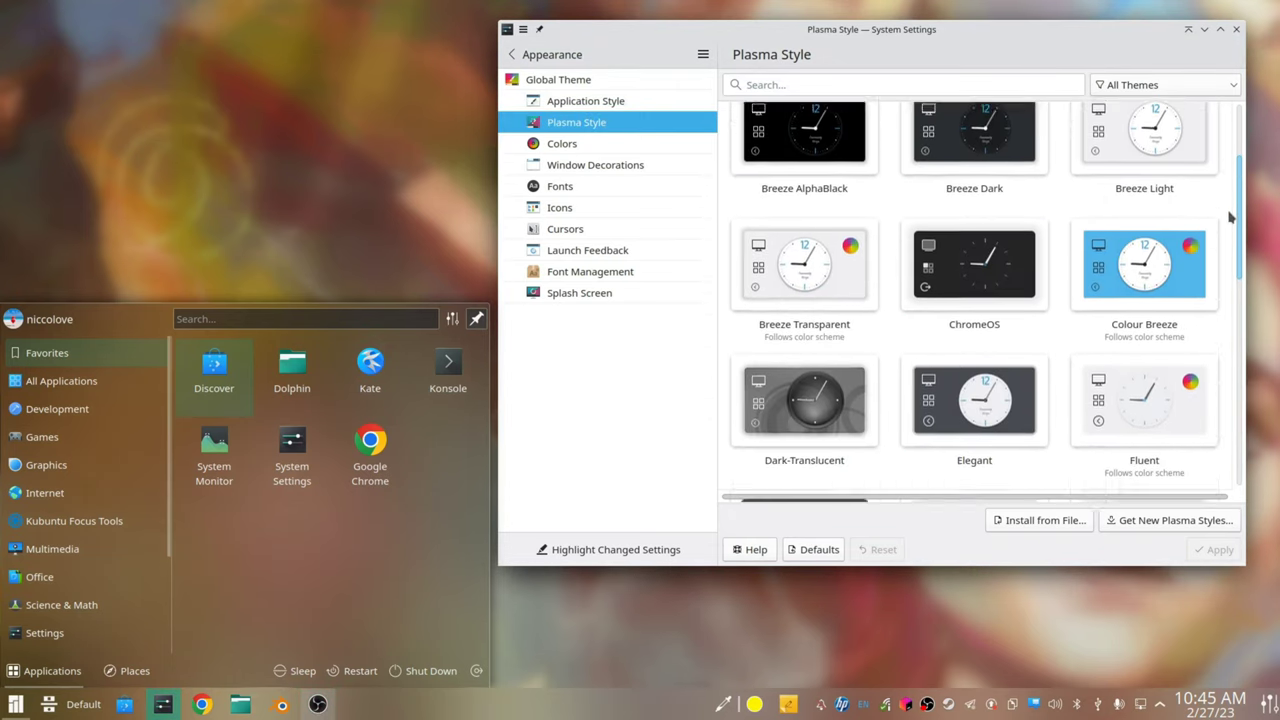
Select and apply the Colour Breeze Plasma style.
{"action": "left_click", "coordinate": [1143, 340]}
{"action": "left_click", "coordinate": [1216, 549]}
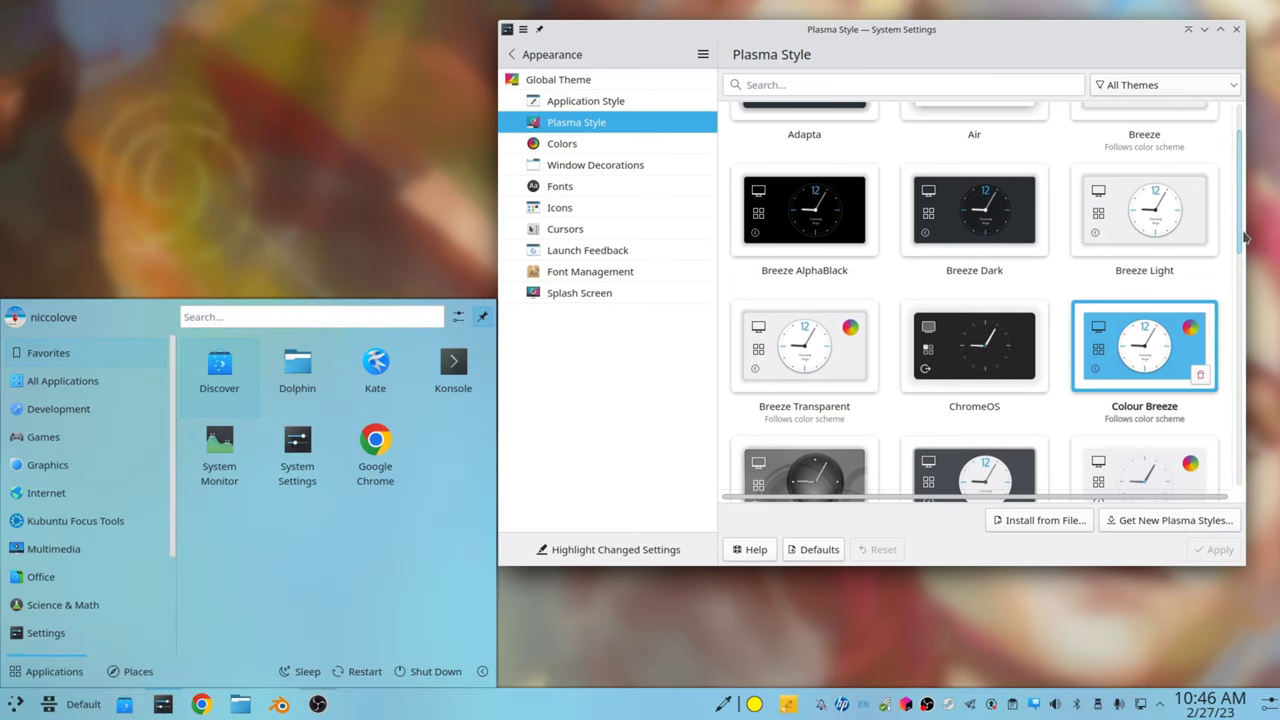
{"action": "left_click_drag", "start_coordinate": [1240, 238], "coordinate": [1226, 475]}
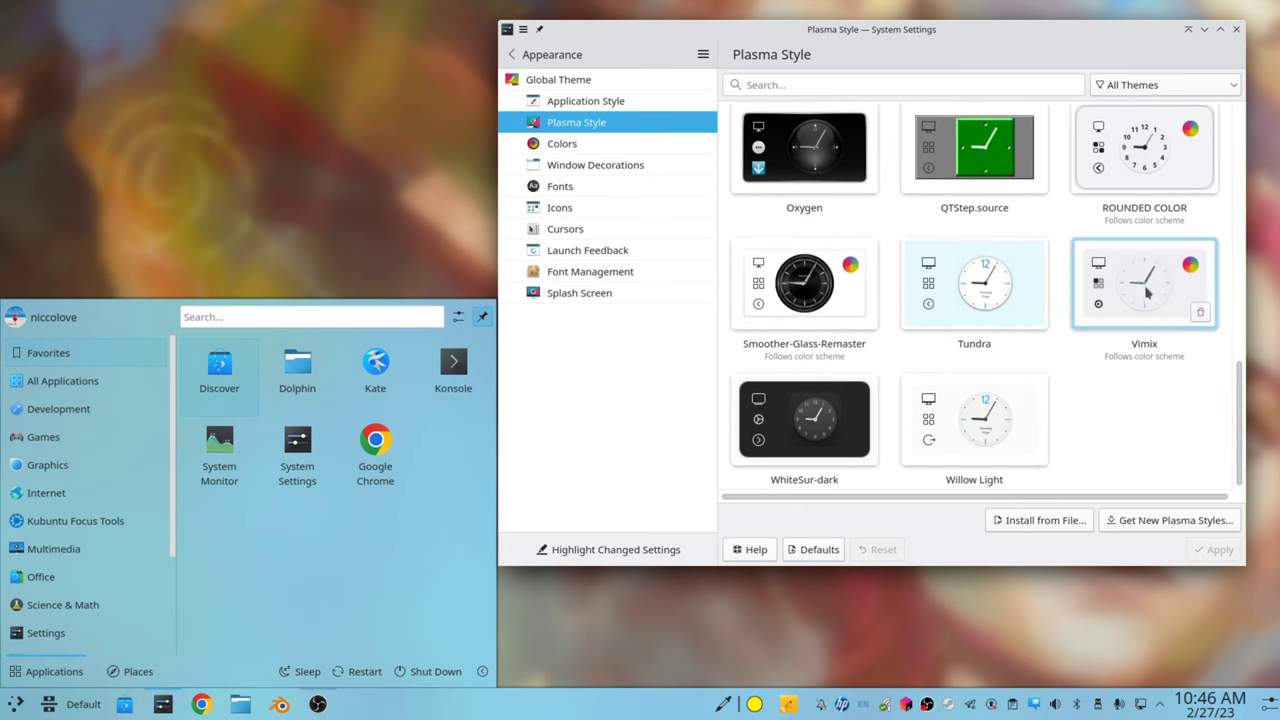
Apply the Willow Light, then WhiteSur-dark, then ChromeOS Plasma styles in turn.
{"action": "left_click", "coordinate": [994, 430]}
{"action": "left_click", "coordinate": [1218, 550]}
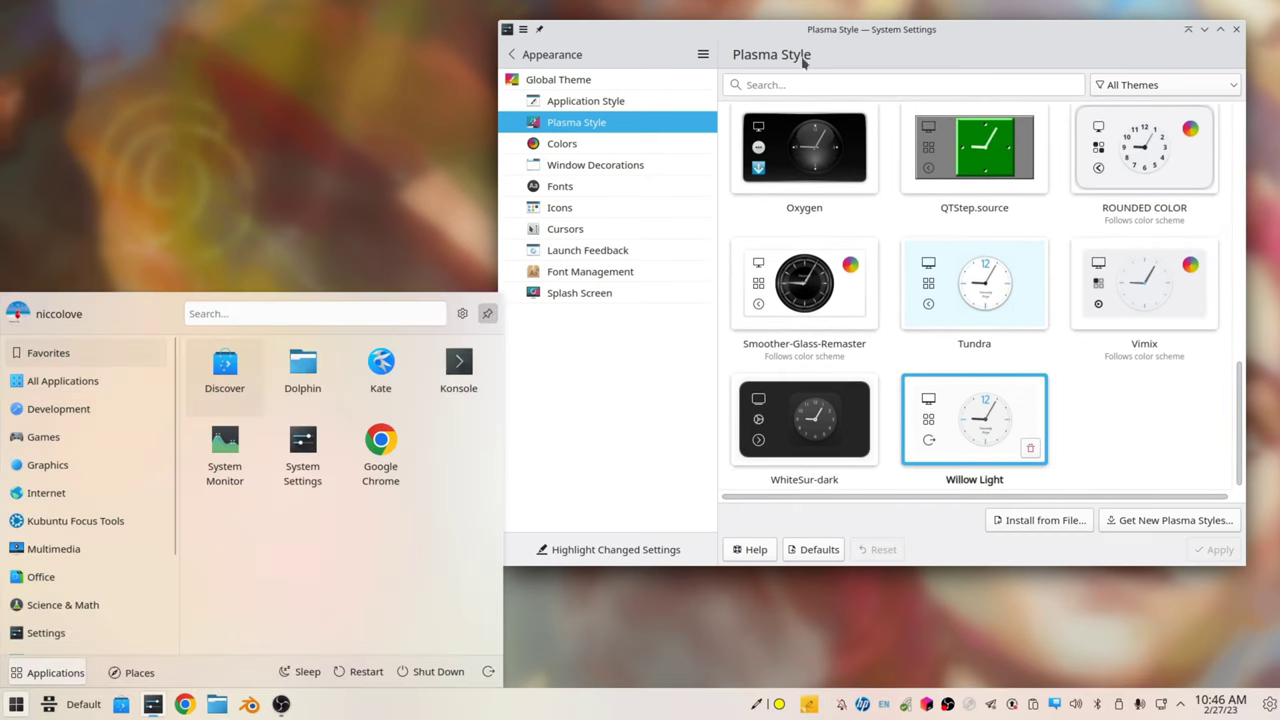
{"action": "mouse_move", "coordinate": [803, 62]}
{"action": "left_mouse_down"}
{"action": "mouse_move", "coordinate": [828, 56]}
{"action": "mouse_move", "coordinate": [836, 68]}
{"action": "mouse_move", "coordinate": [809, 73]}
{"action": "left_mouse_up"}
{"action": "left_click", "coordinate": [876, 450]}
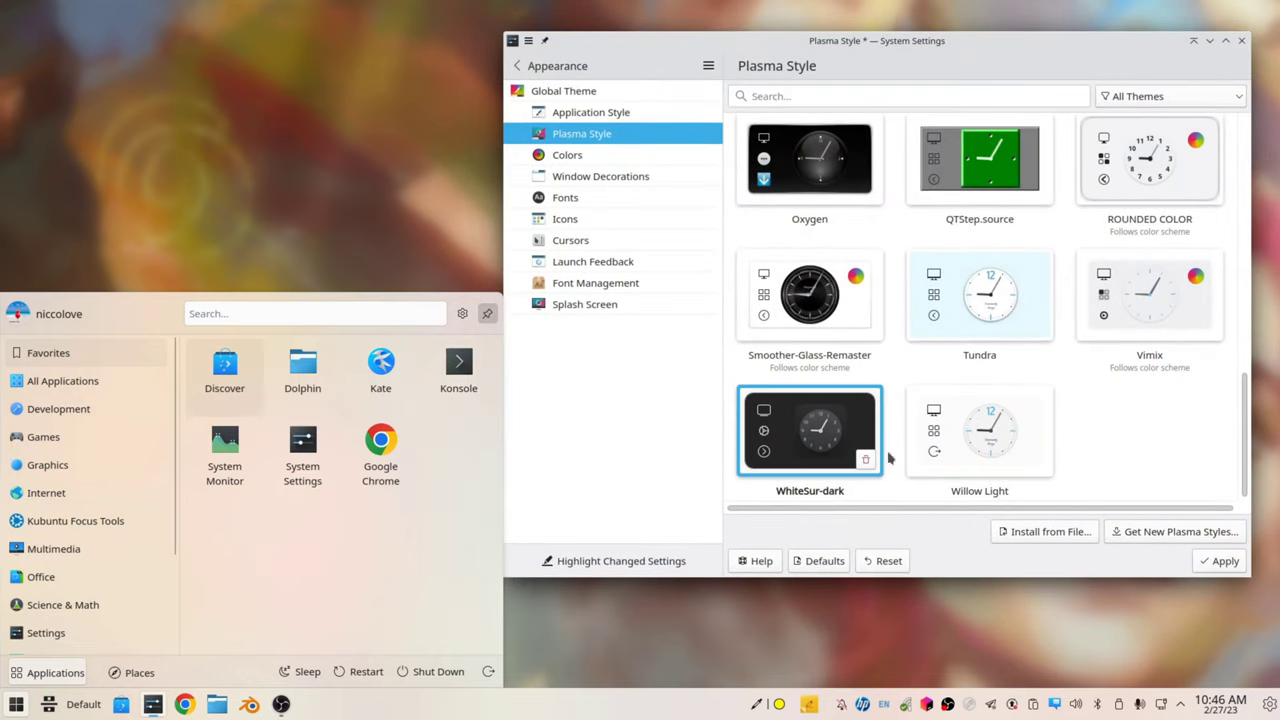
{"action": "left_click", "coordinate": [1220, 561]}
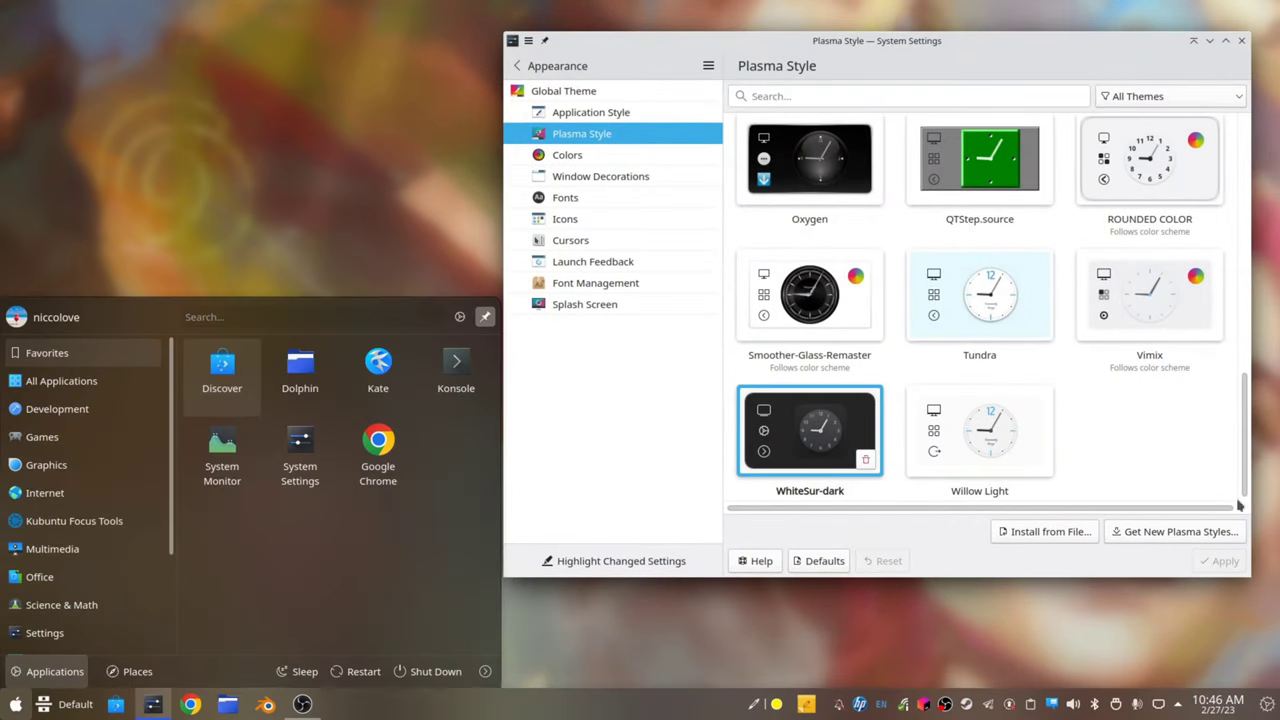
{"action": "left_click_drag", "start_coordinate": [1241, 466], "coordinate": [1188, 342]}
{"action": "scroll", "coordinate": [1180, 320], "scroll_direction": "up", "scroll_amount": 4}
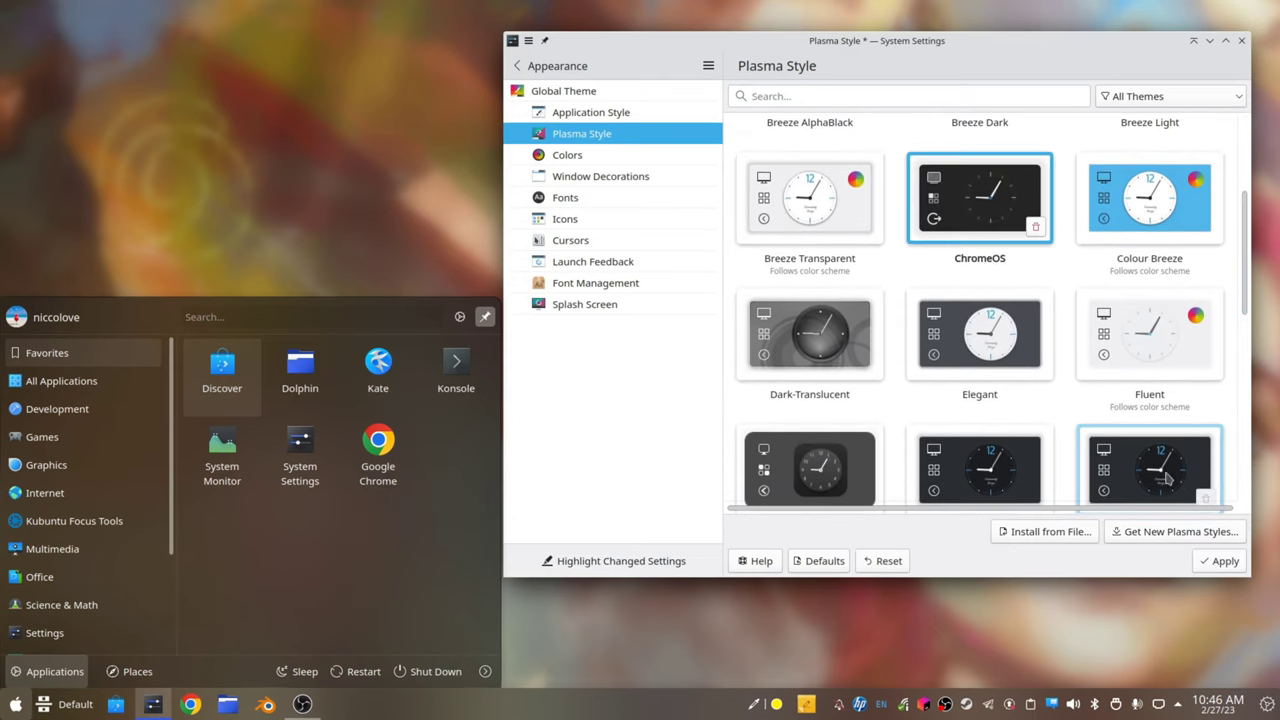
{"action": "left_click", "coordinate": [1205, 562]}
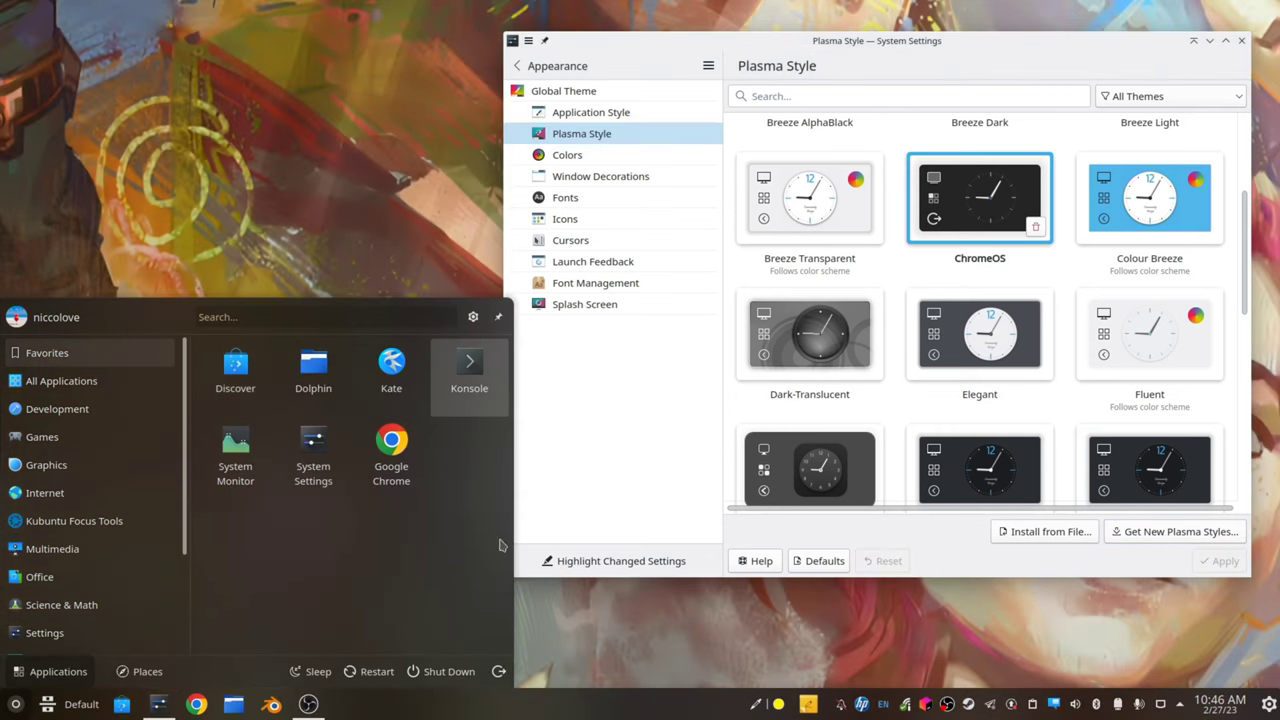
Nudge the panel ruler's offset slider slightly right in panel edit mode, then exit edit mode.
{"action": "left_click", "coordinate": [466, 286]}
{"action": "right_click", "coordinate": [540, 704]}
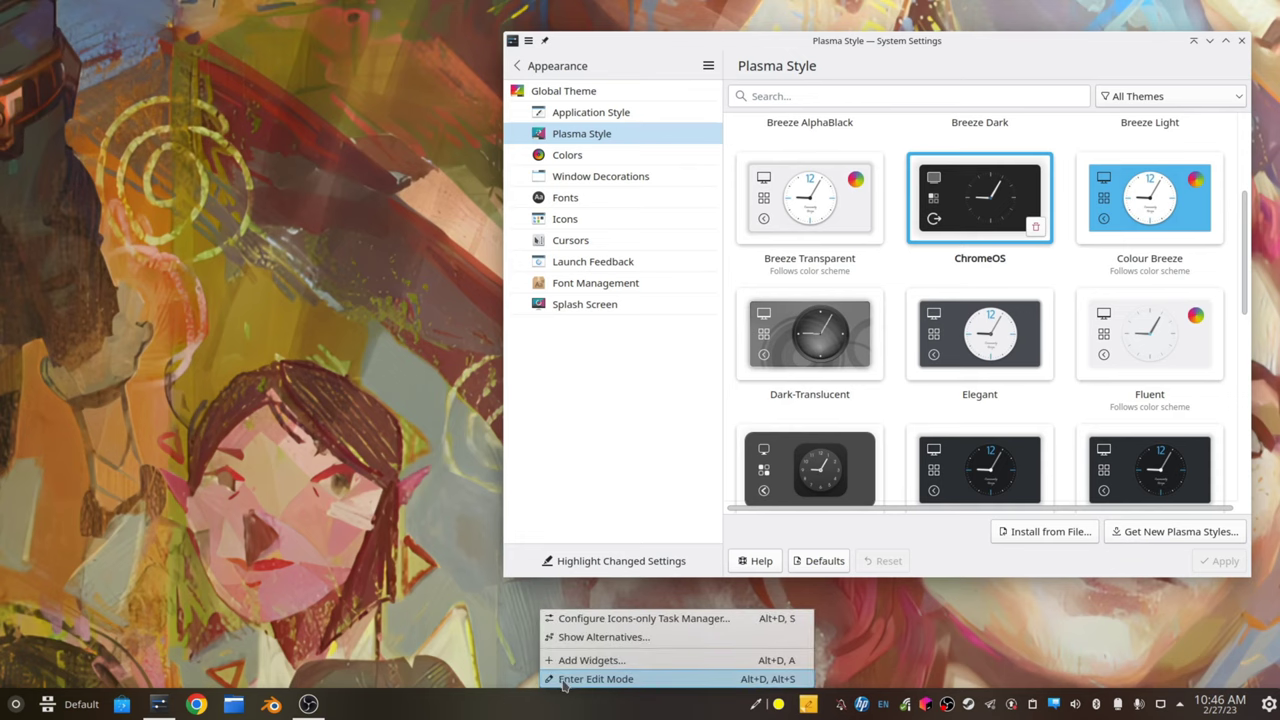
{"action": "left_click", "coordinate": [560, 688]}
{"action": "left_click_drag", "start_coordinate": [8, 677], "coordinate": [18, 677]}
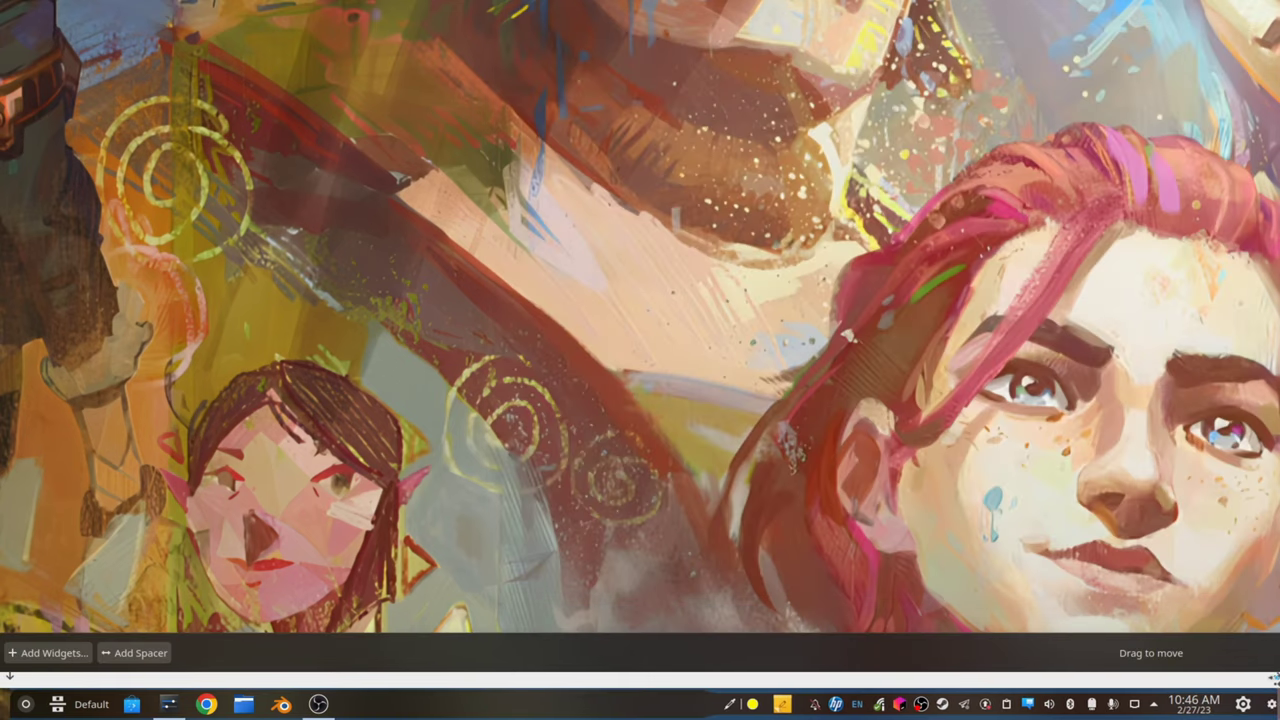
{"action": "key", "text": "Escape"}
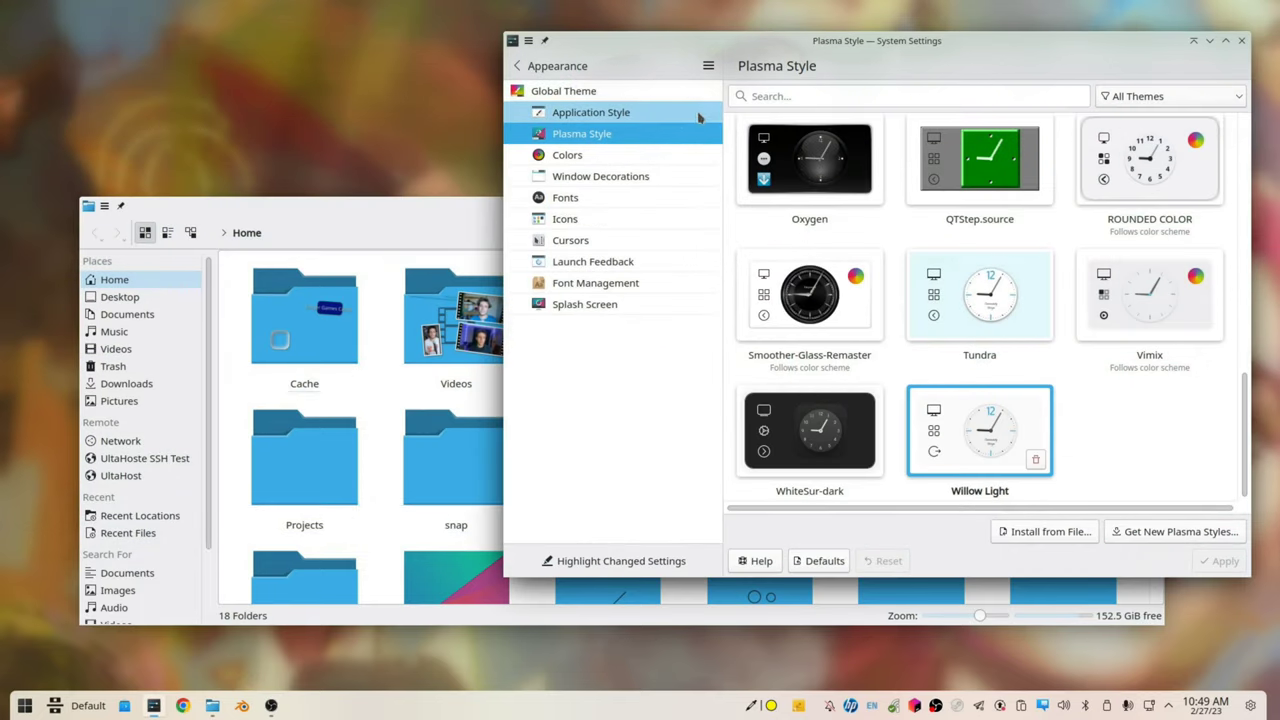
Select and apply Lightly as the application style.
{"action": "left_click", "coordinate": [668, 111]}
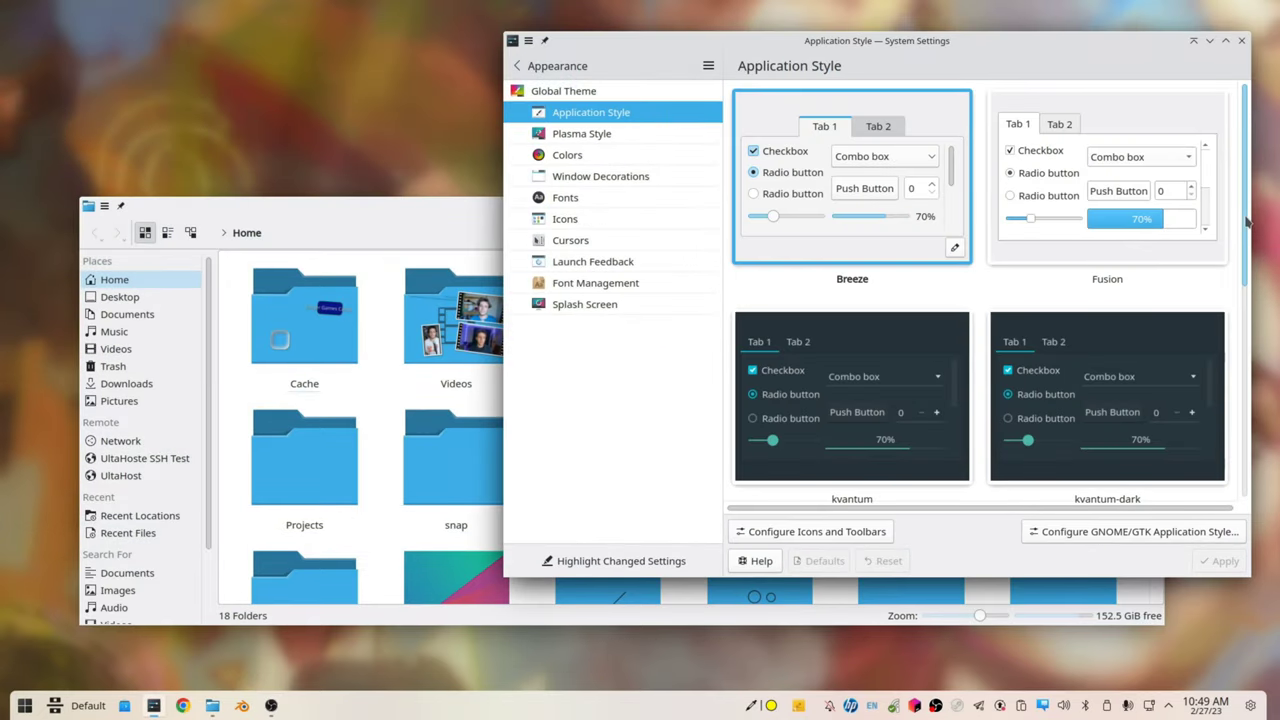
{"action": "scroll", "coordinate": [1238, 318], "scroll_direction": "down", "scroll_amount": 3}
{"action": "scroll", "coordinate": [1238, 318], "scroll_direction": "down", "scroll_amount": 4}
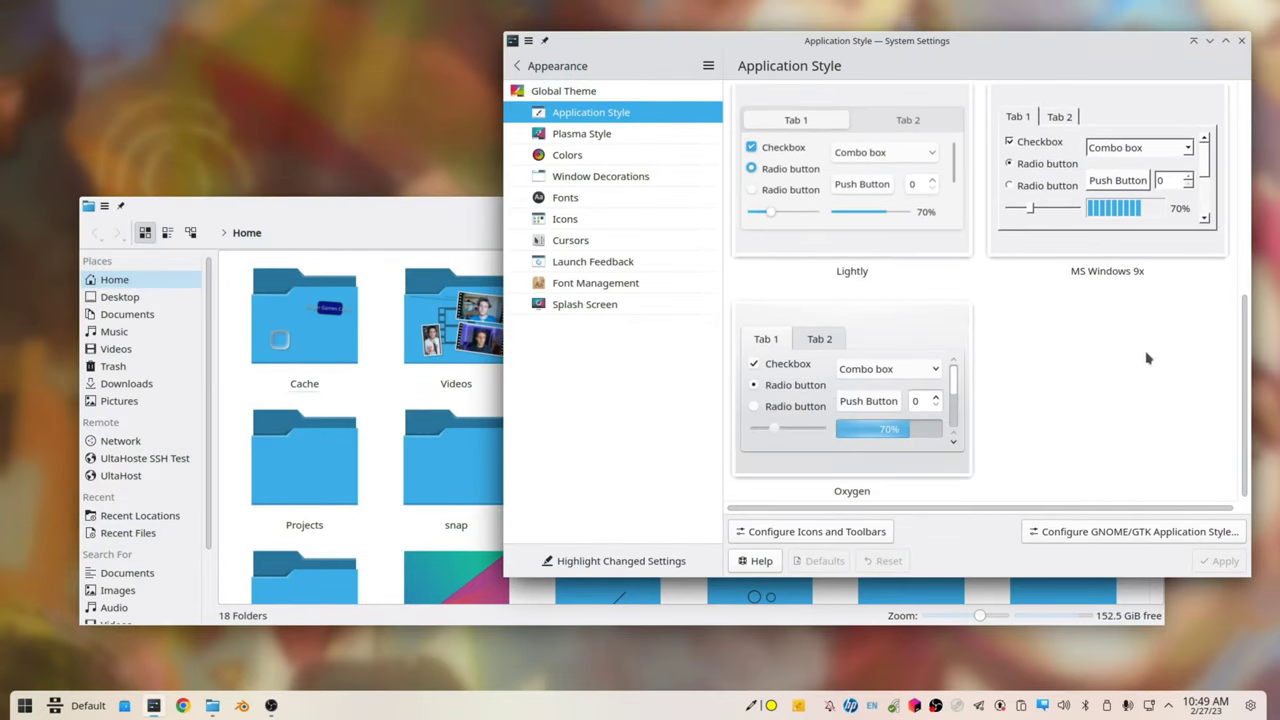
{"action": "left_click", "coordinate": [818, 180]}
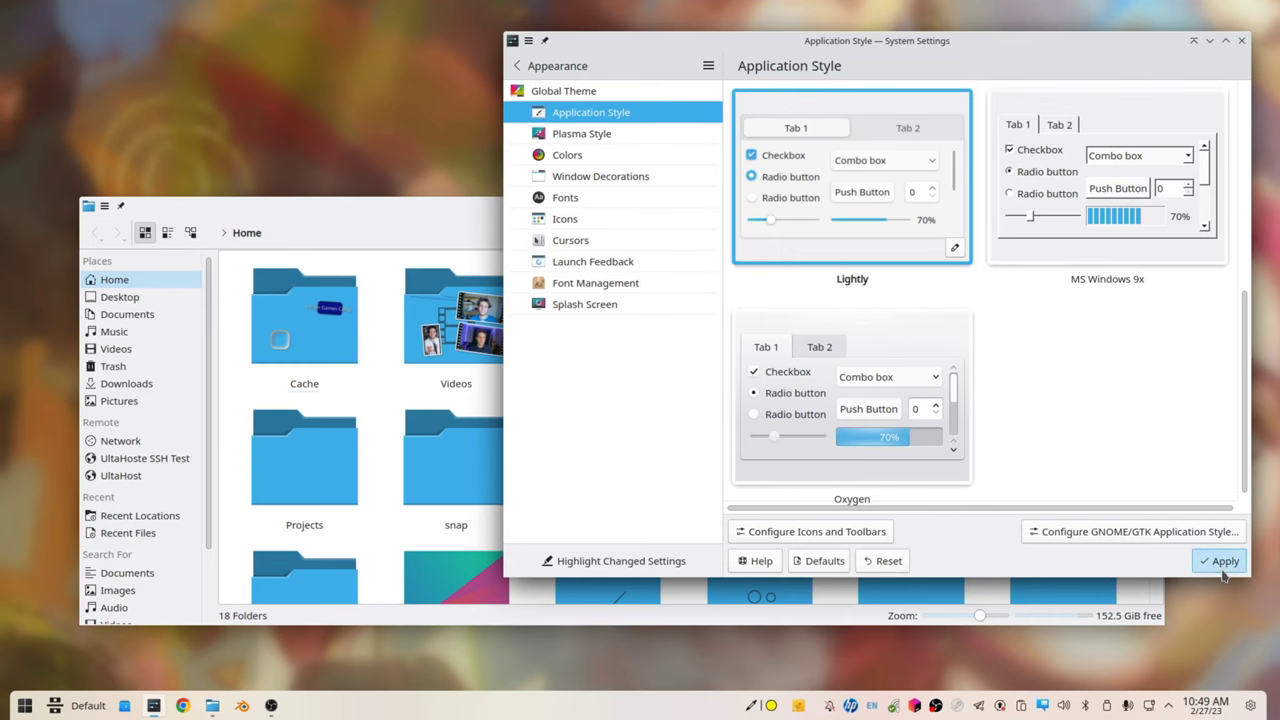
{"action": "left_click", "coordinate": [1222, 562]}
Preview Dolphin's main menu and folder context menu in the new Lightly style.
{"action": "left_click", "coordinate": [429, 218]}
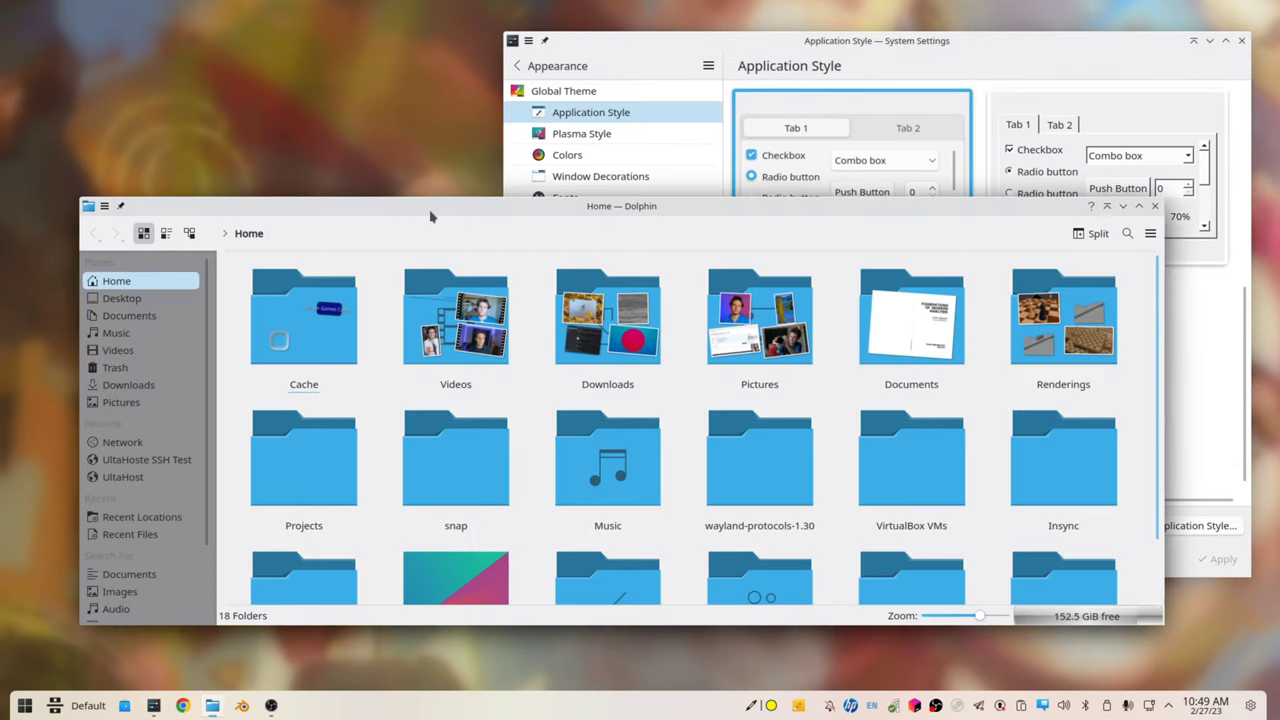
{"action": "left_click", "coordinate": [1154, 206]}
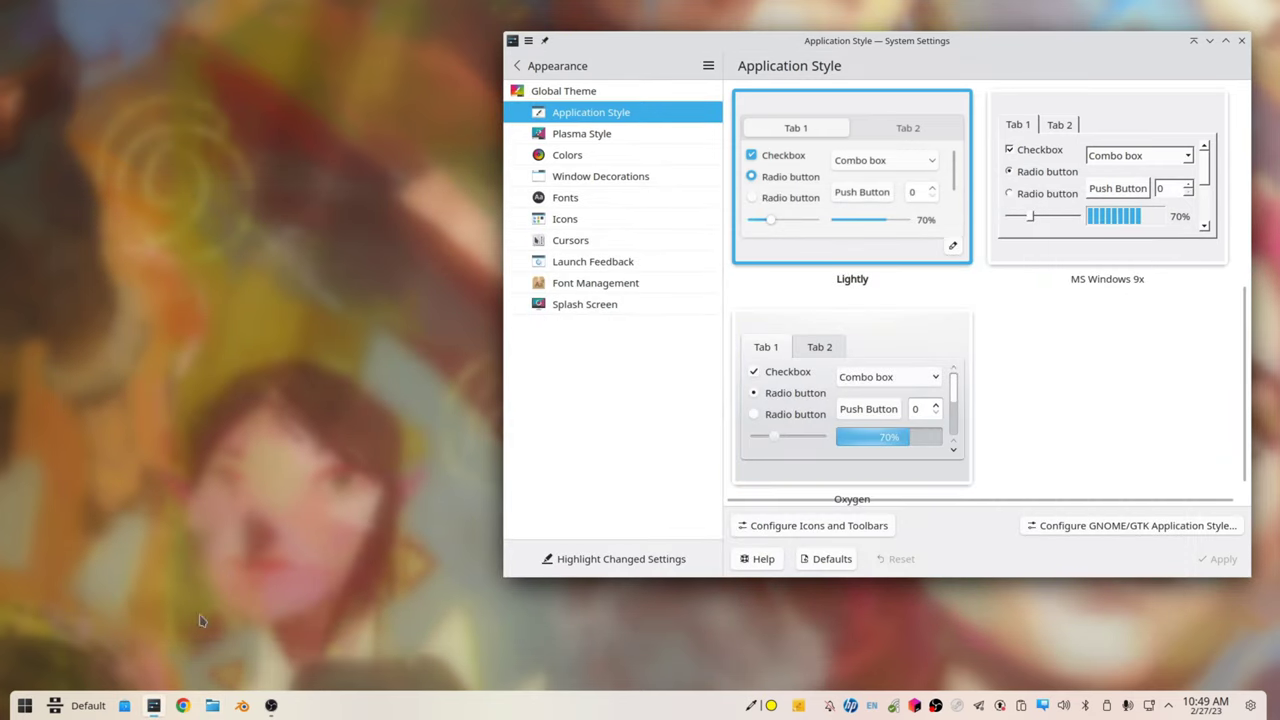
{"action": "left_click", "coordinate": [214, 705]}
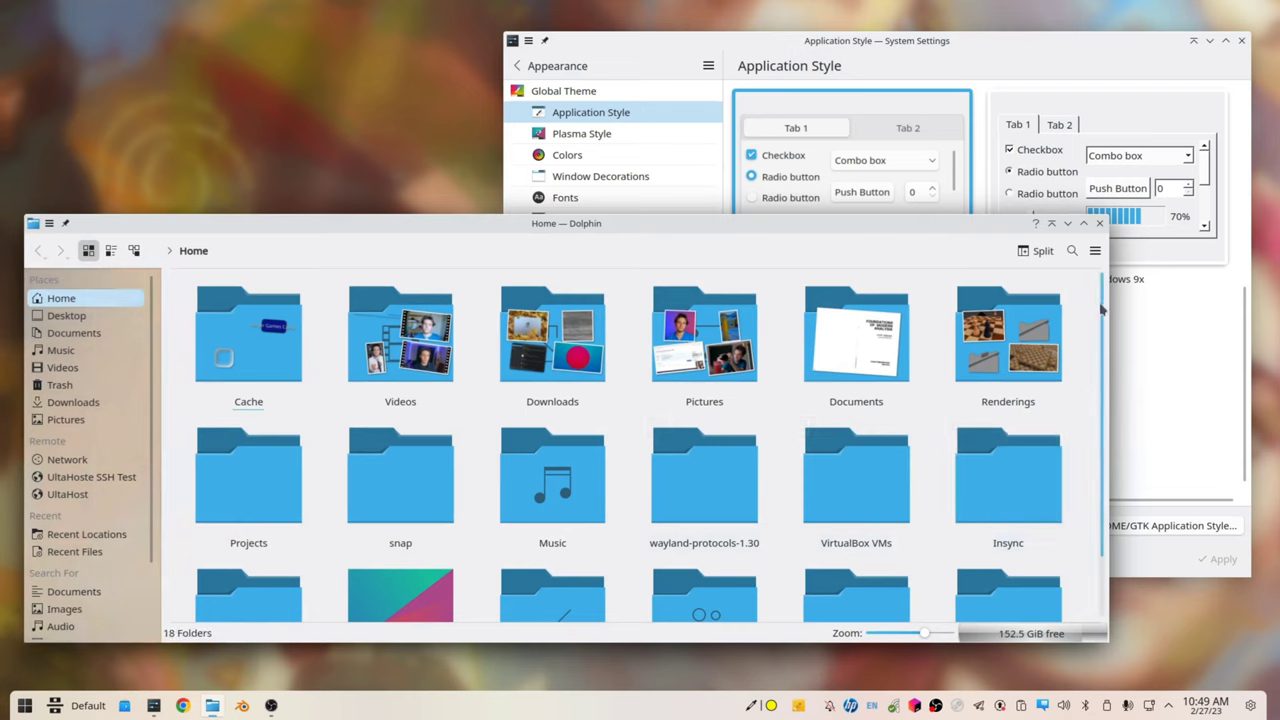
{"action": "left_click", "coordinate": [1095, 251]}
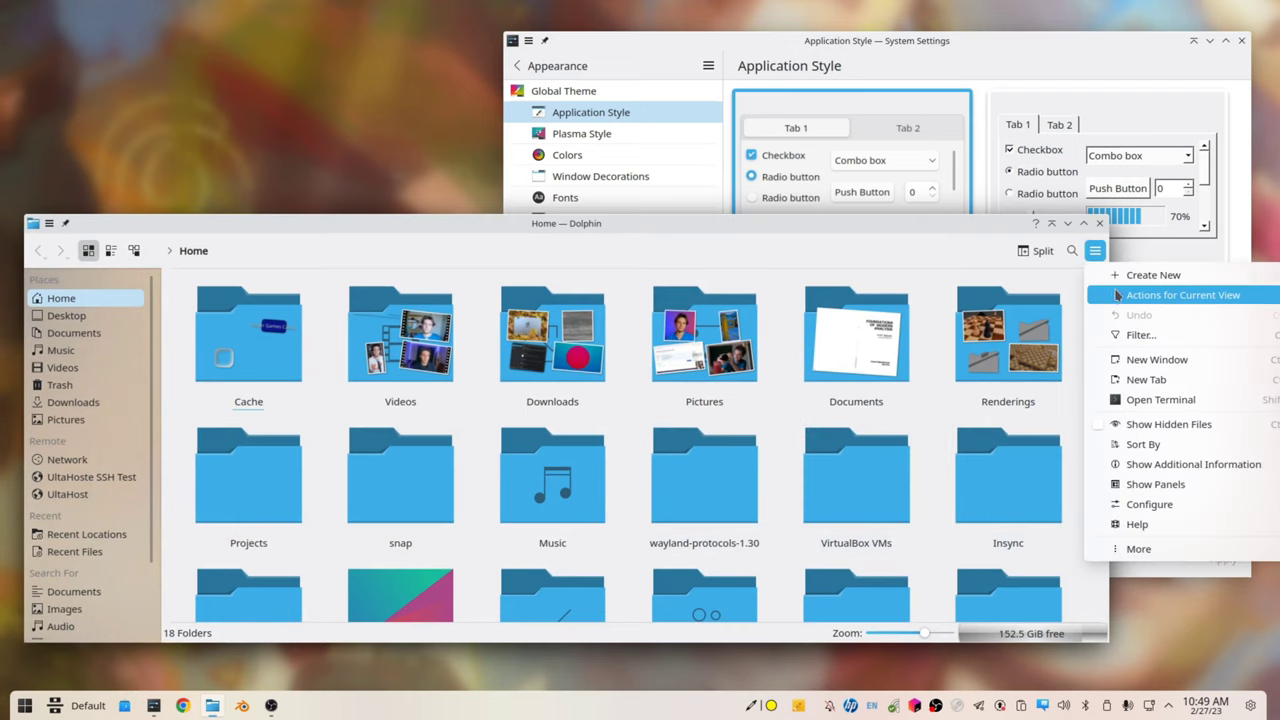
{"action": "key", "text": "Escape"}
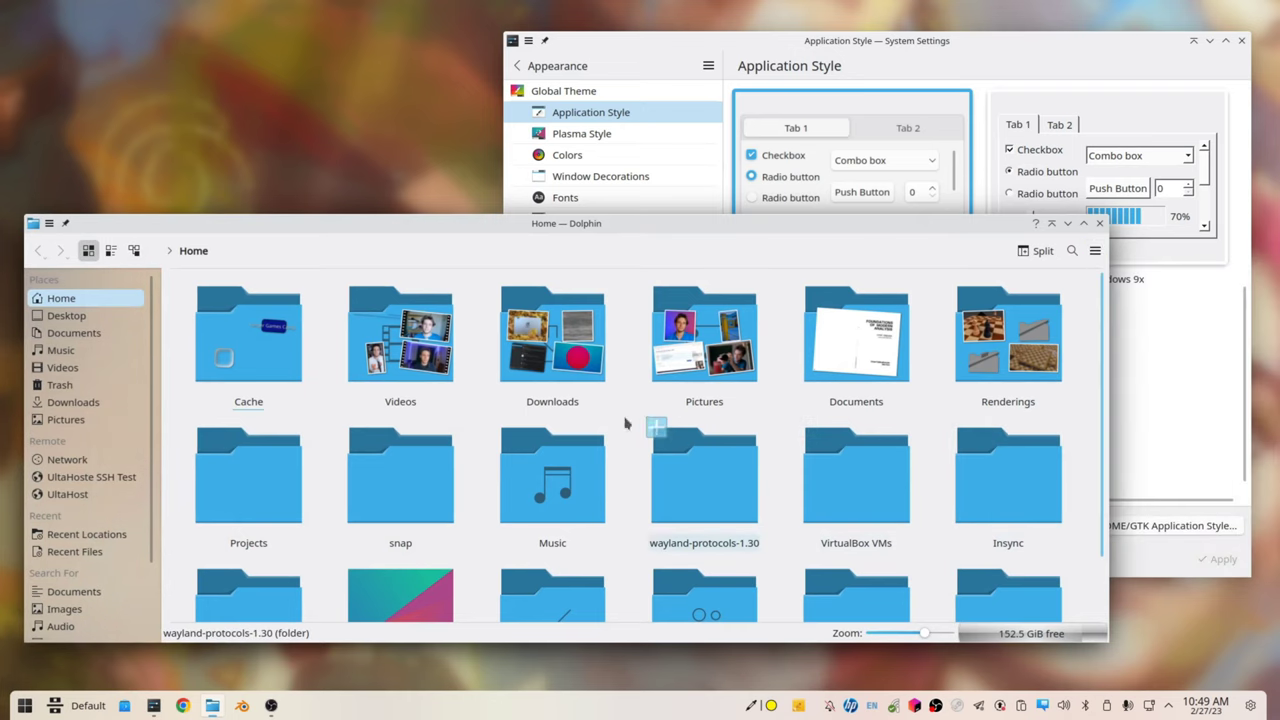
{"action": "right_click", "coordinate": [320, 352]}
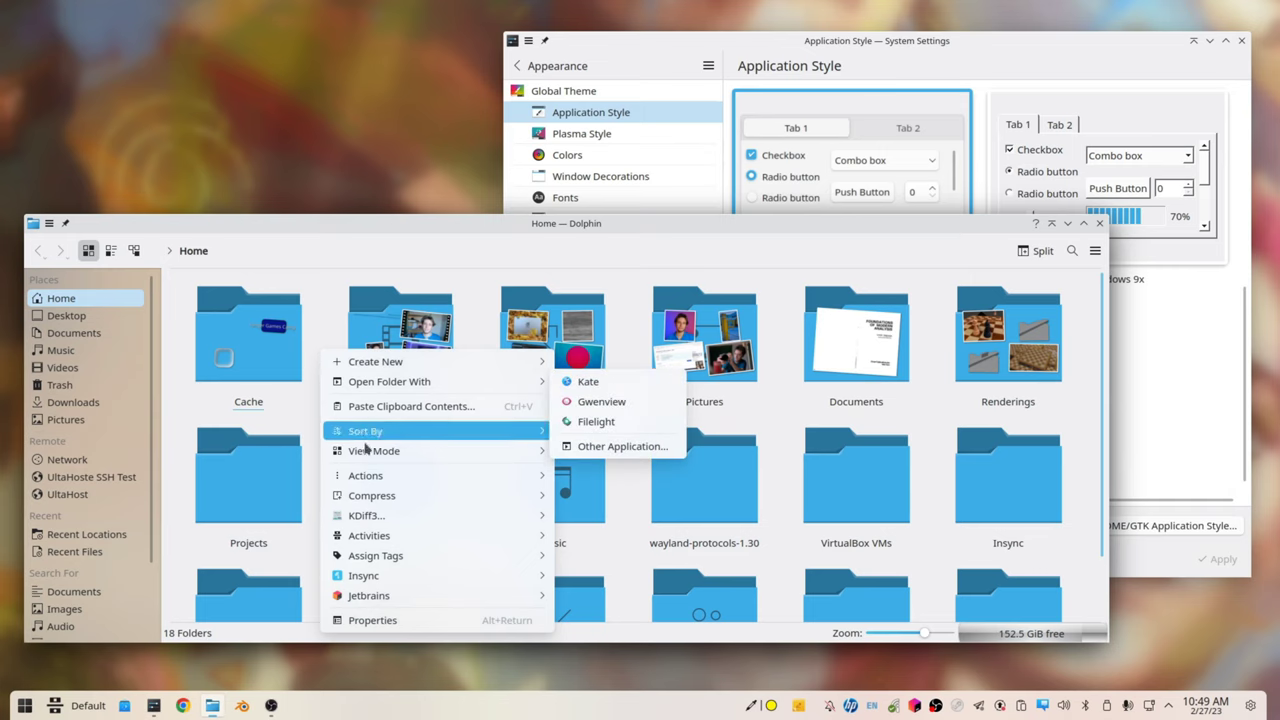
{"action": "key", "text": "Escape"}
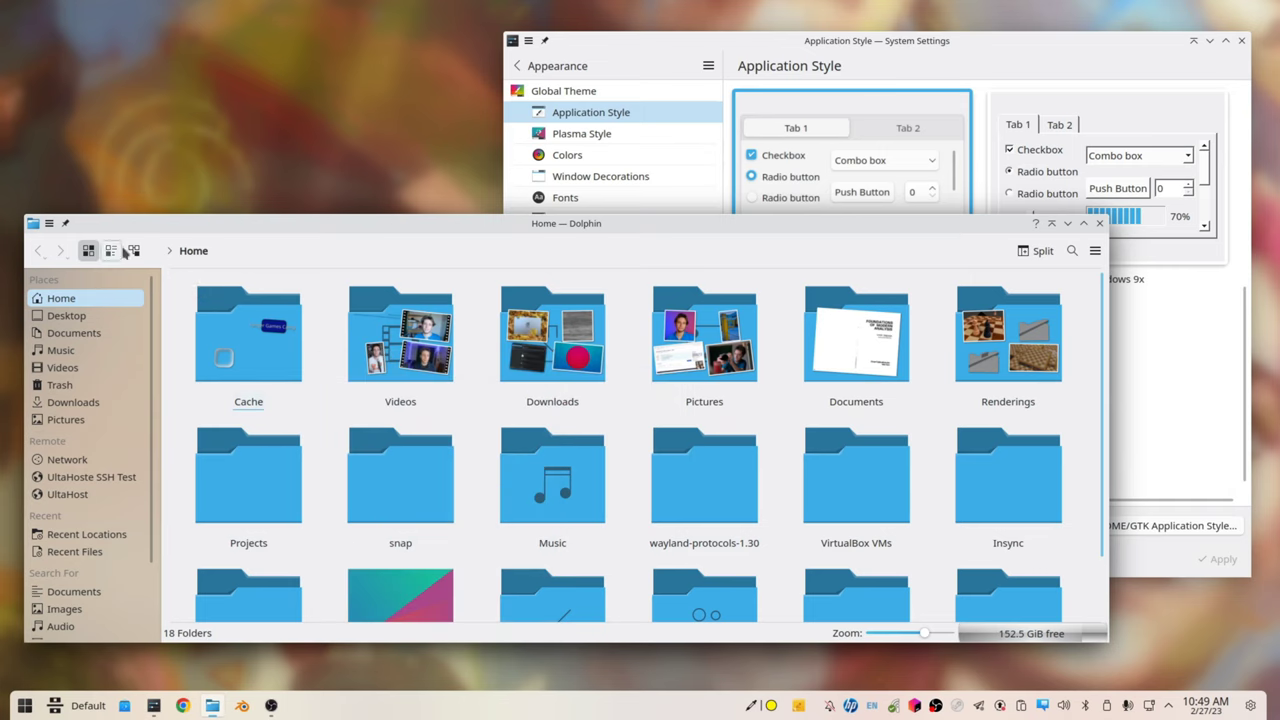
{"action": "scroll", "coordinate": [157, 336], "scroll_direction": "down", "scroll_amount": 3}
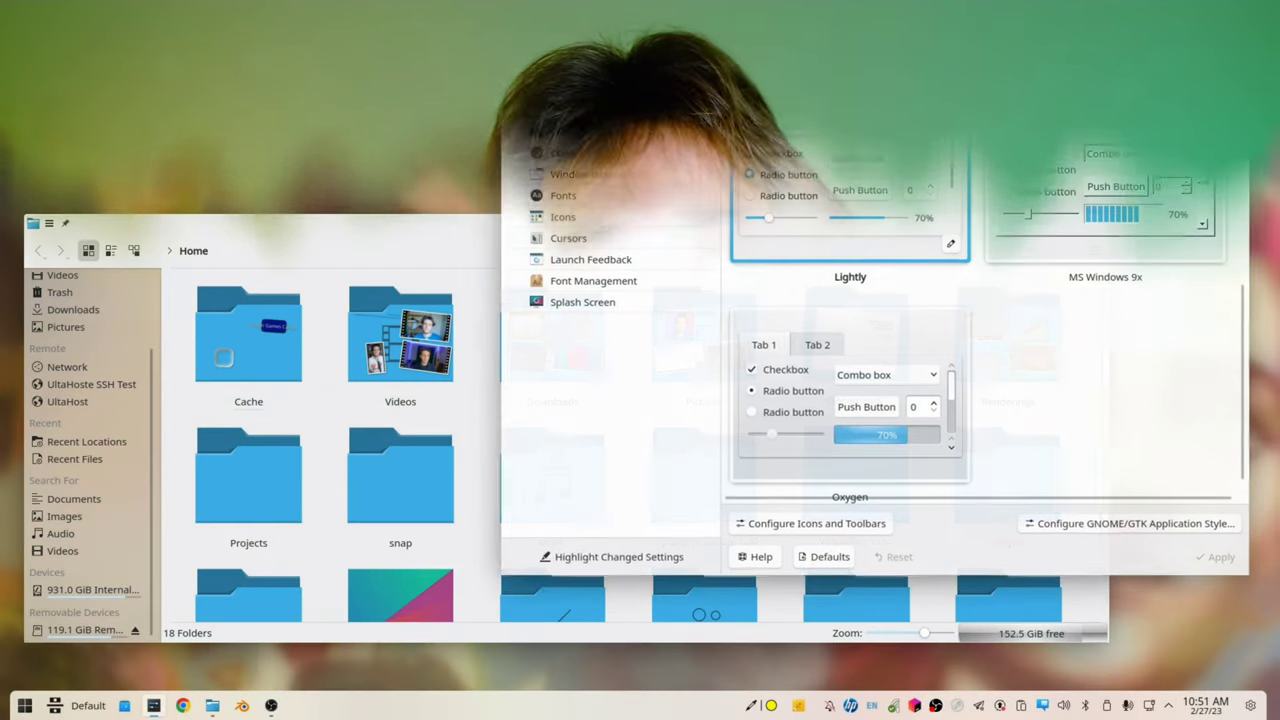
Set the application style to kvantum and apply it.
{"action": "scroll", "coordinate": [1218, 331], "scroll_direction": "up", "scroll_amount": 3}
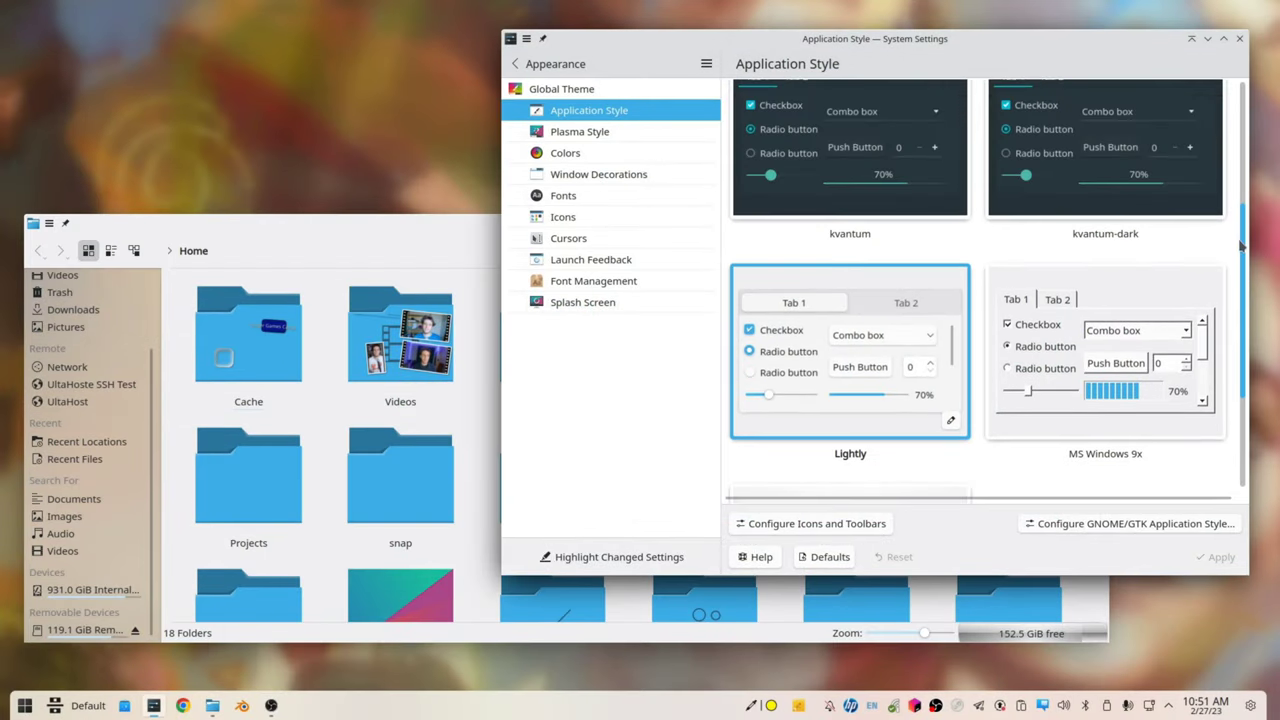
{"action": "left_click", "coordinate": [893, 253]}
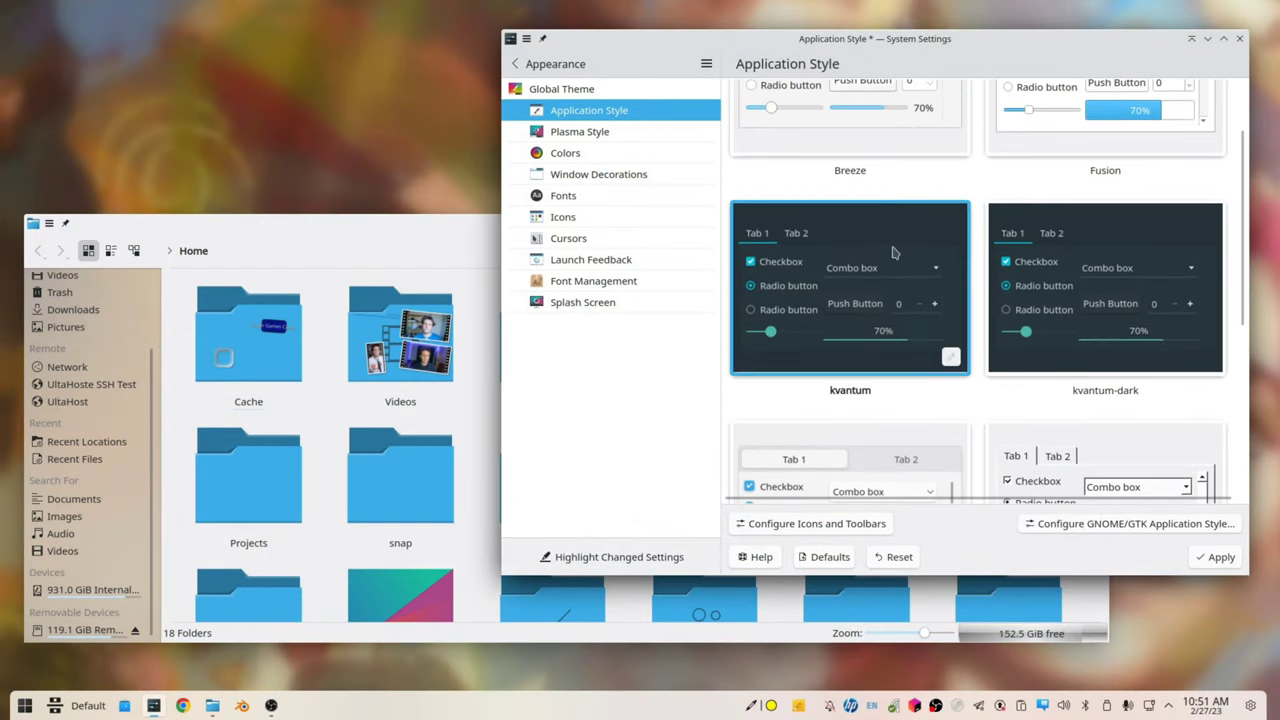
{"action": "left_click", "coordinate": [1218, 558]}
Launch Kvantum Manager by searching 'kva' in the application launcher.
{"action": "left_click", "coordinate": [455, 228]}
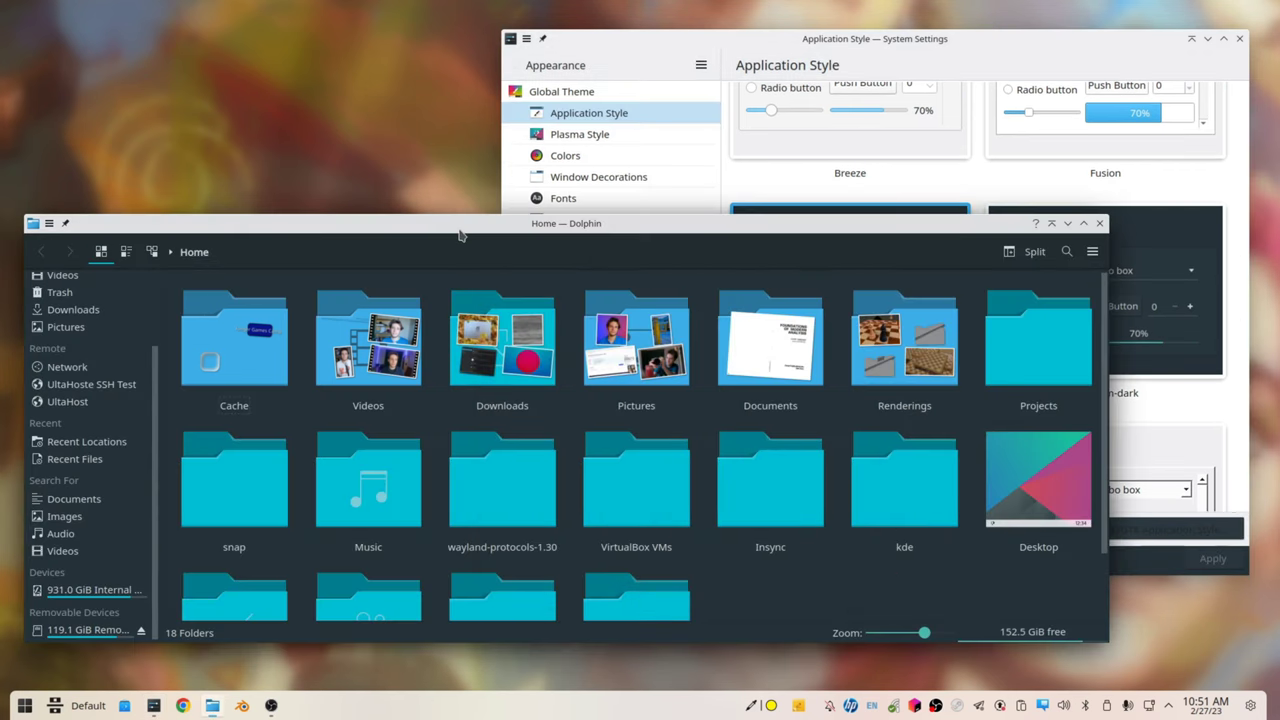
{"action": "key", "text": "super"}
{"action": "type", "text": "kv"}
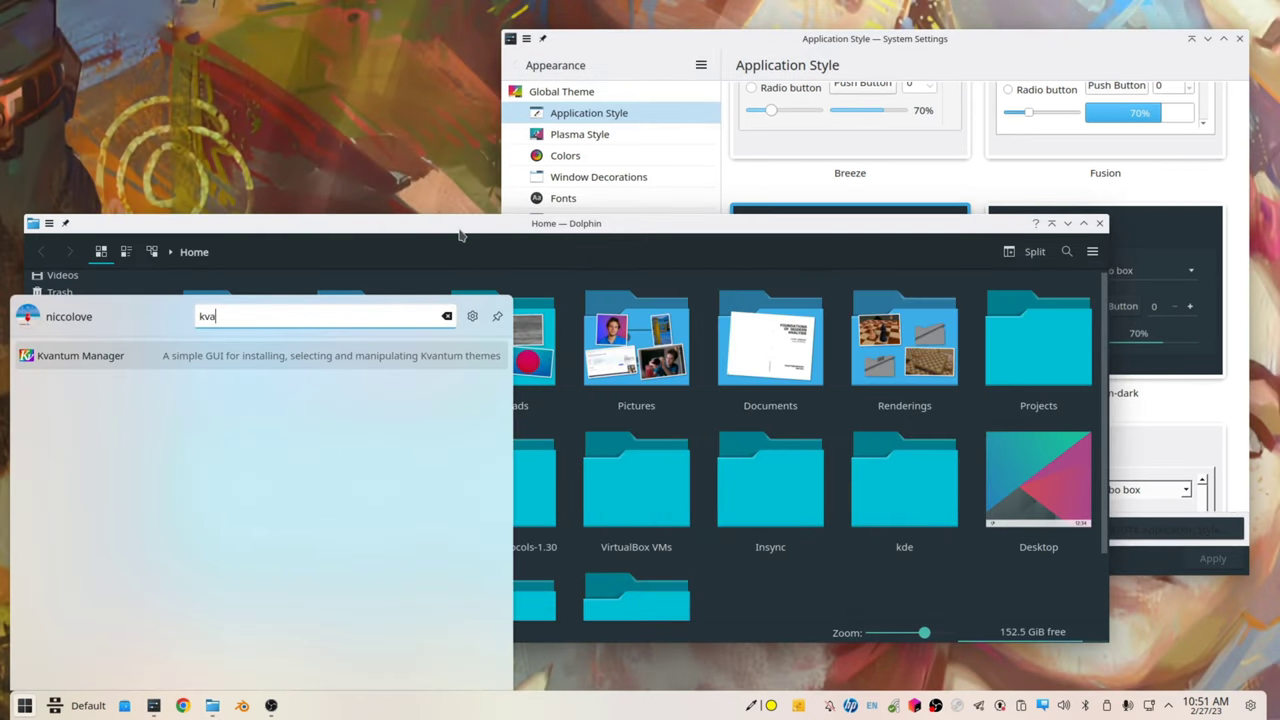
{"action": "type", "text": "a"}
{"action": "key", "text": "Return"}
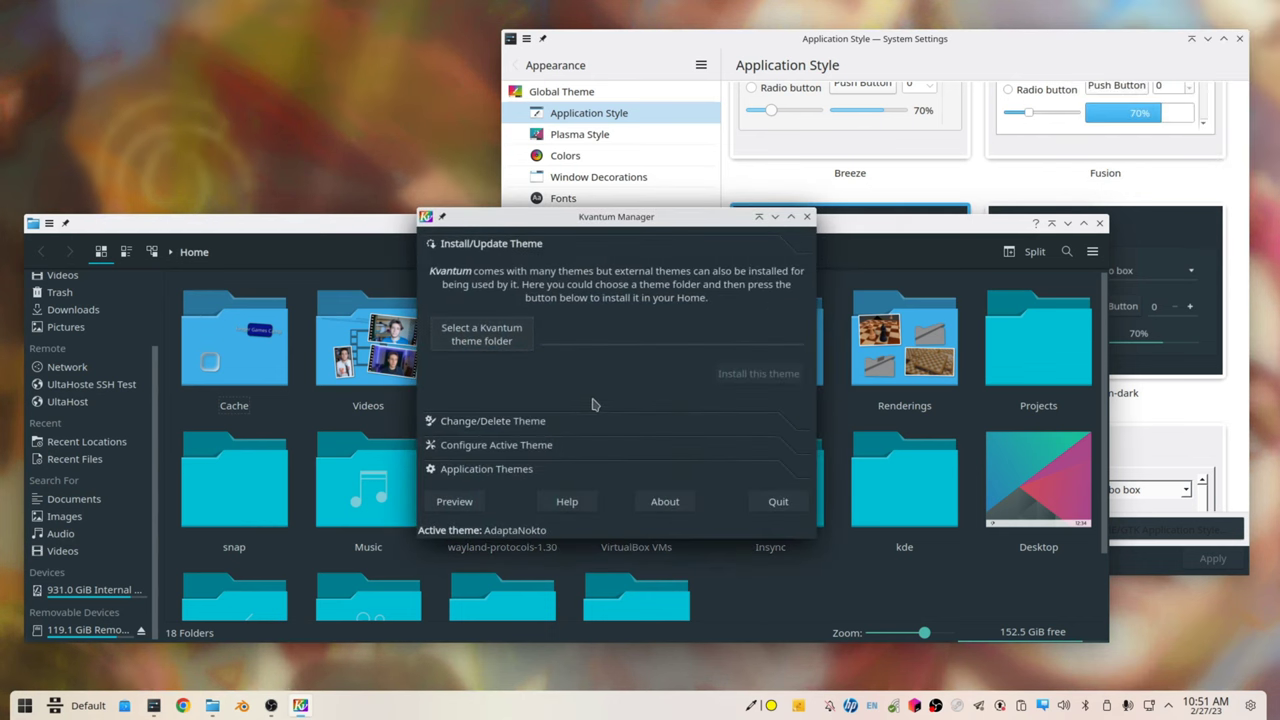
Under Change/Delete Theme, apply GenomeLight, then switch to the Adapta Kvantum theme.
{"action": "left_click", "coordinate": [510, 428]}
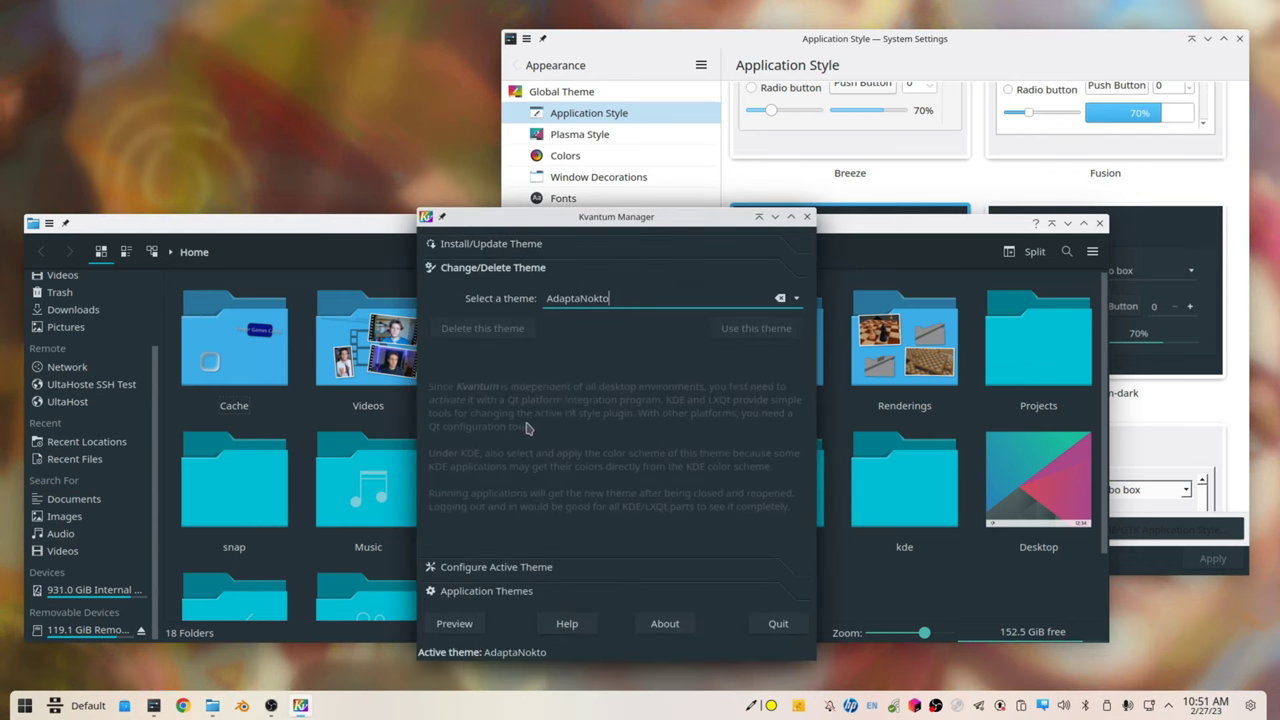
{"action": "left_click", "coordinate": [786, 297]}
{"action": "left_click", "coordinate": [765, 317]}
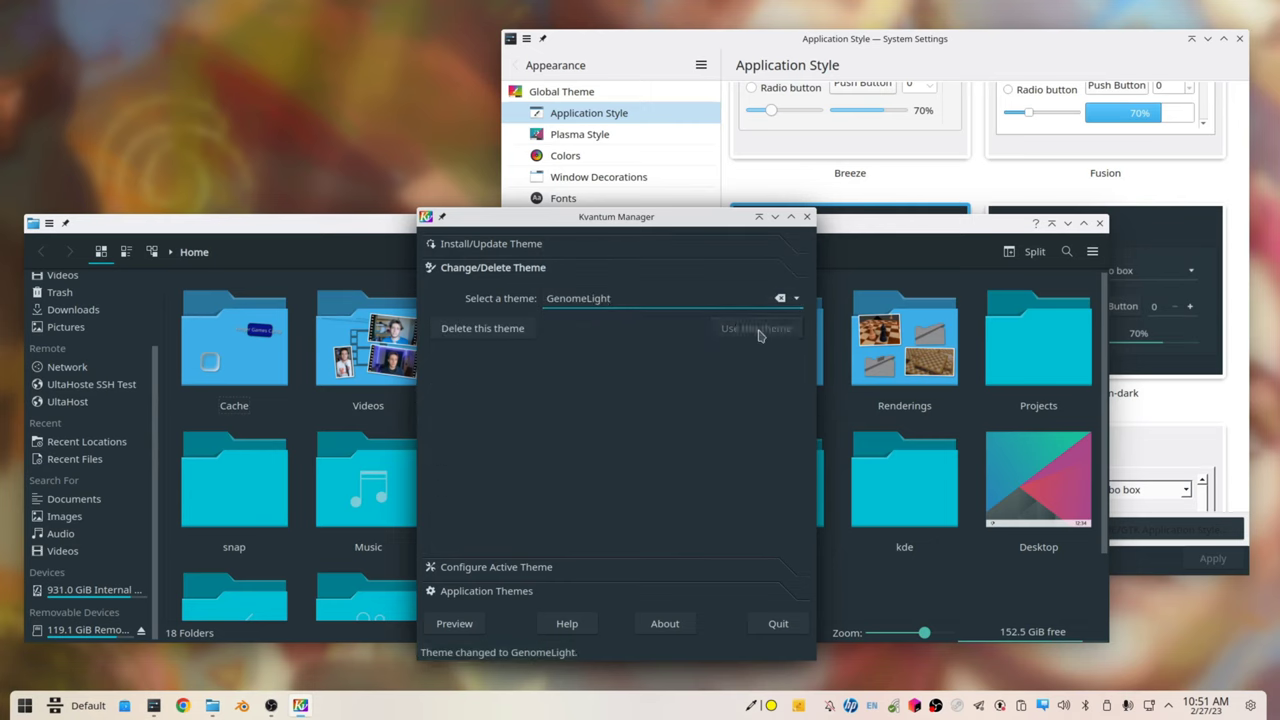
{"action": "left_click", "coordinate": [730, 294]}
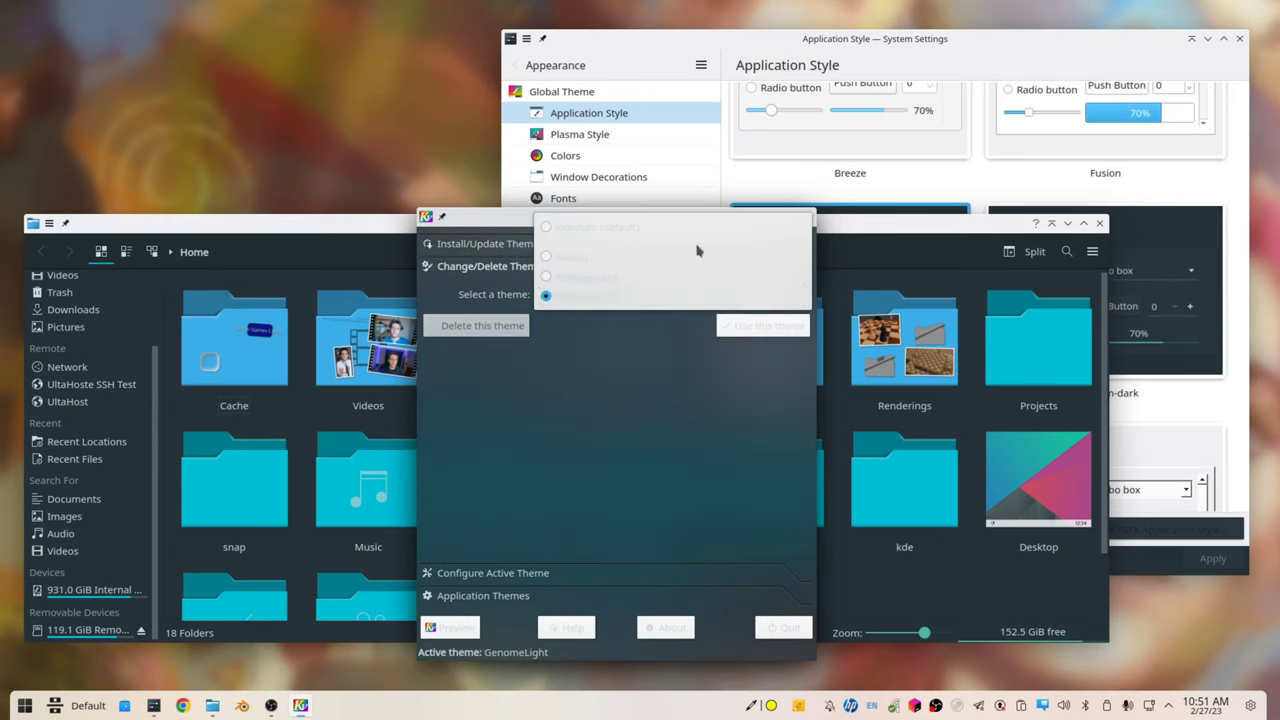
{"action": "left_click", "coordinate": [697, 252]}
{"action": "left_click", "coordinate": [745, 326]}
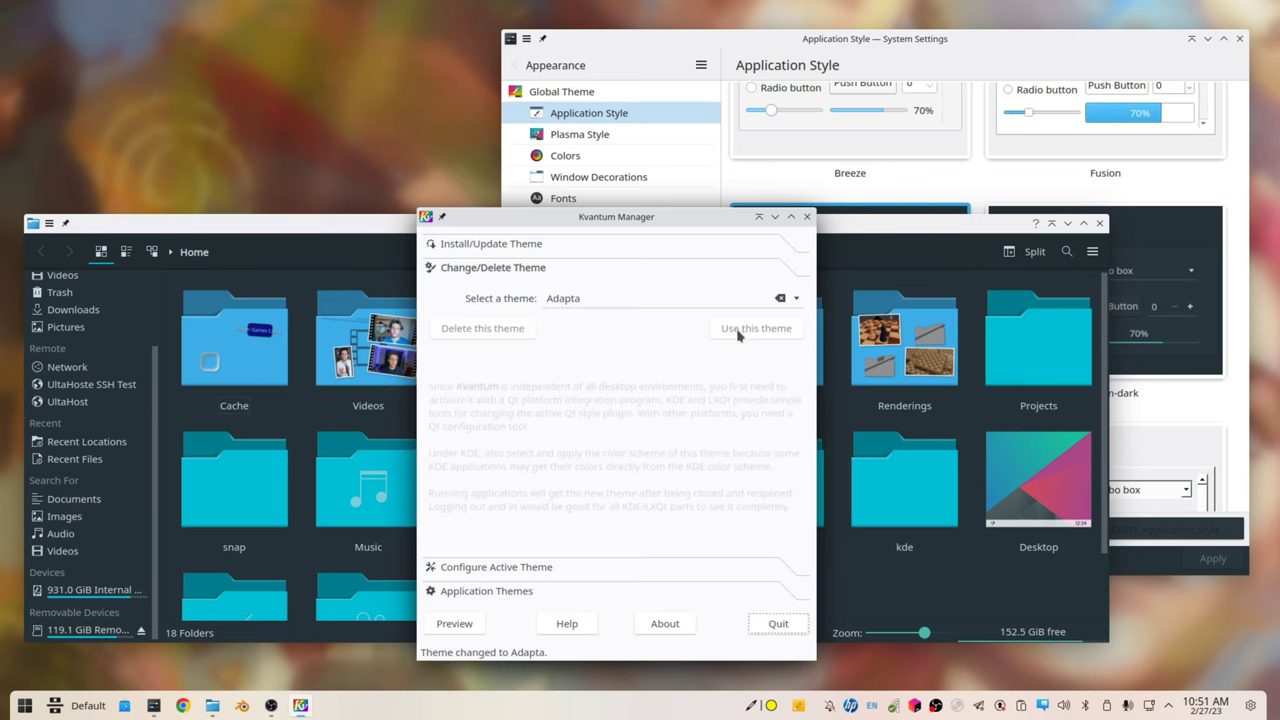
Browse the per-application assignments and the Adapta theme's Configure Active Theme settings.
{"action": "left_click", "coordinate": [505, 591]}
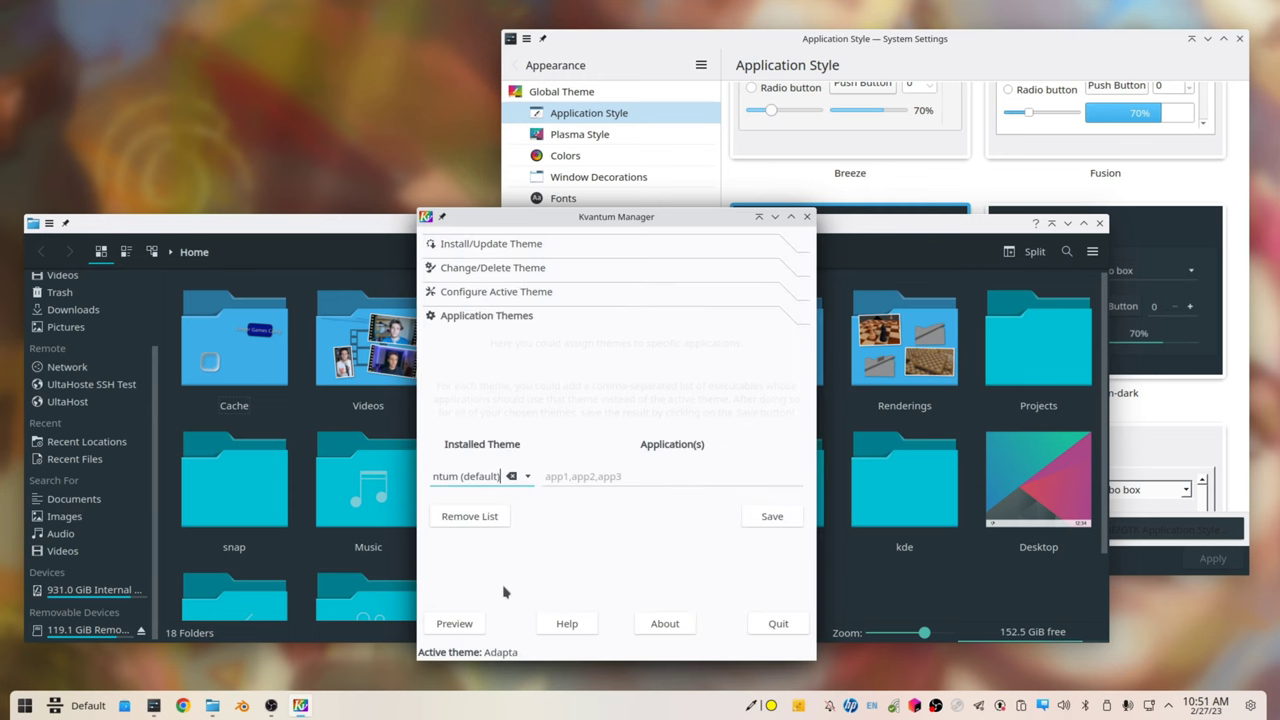
{"action": "left_click", "coordinate": [507, 293]}
{"action": "left_click_drag", "start_coordinate": [697, 507], "coordinate": [641, 532]}
{"action": "left_click", "coordinate": [453, 197]}
{"action": "scroll", "coordinate": [477, 195], "scroll_direction": "down", "scroll_amount": 2}
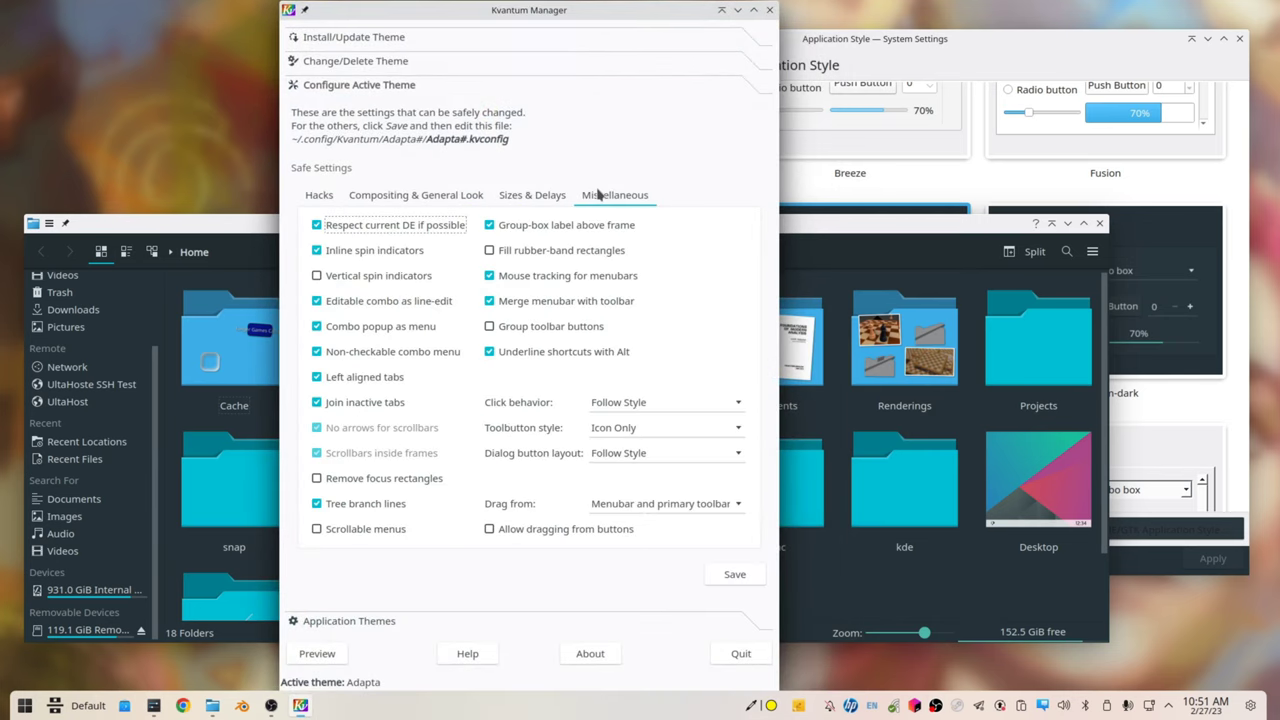
{"action": "scroll", "coordinate": [528, 195], "scroll_direction": "up", "scroll_amount": 2}
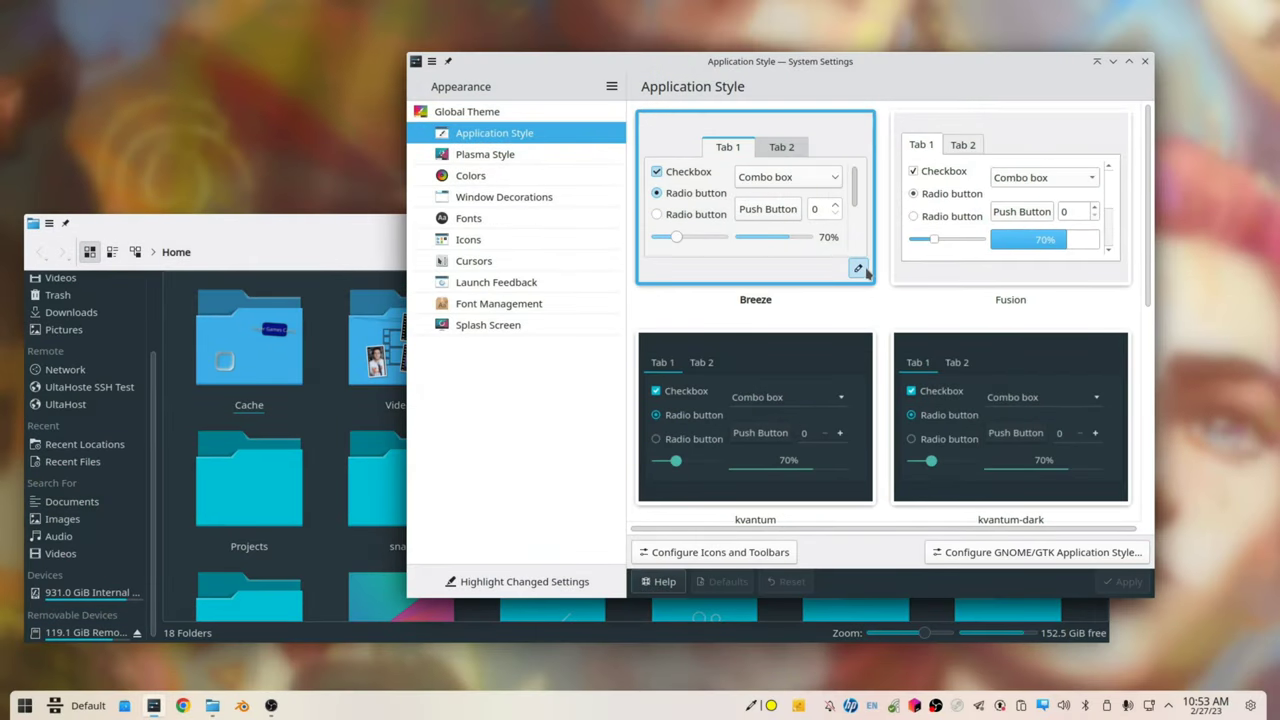
Review the Breeze style's Frames and General options, then confirm with OK.
{"action": "left_click", "coordinate": [852, 253]}
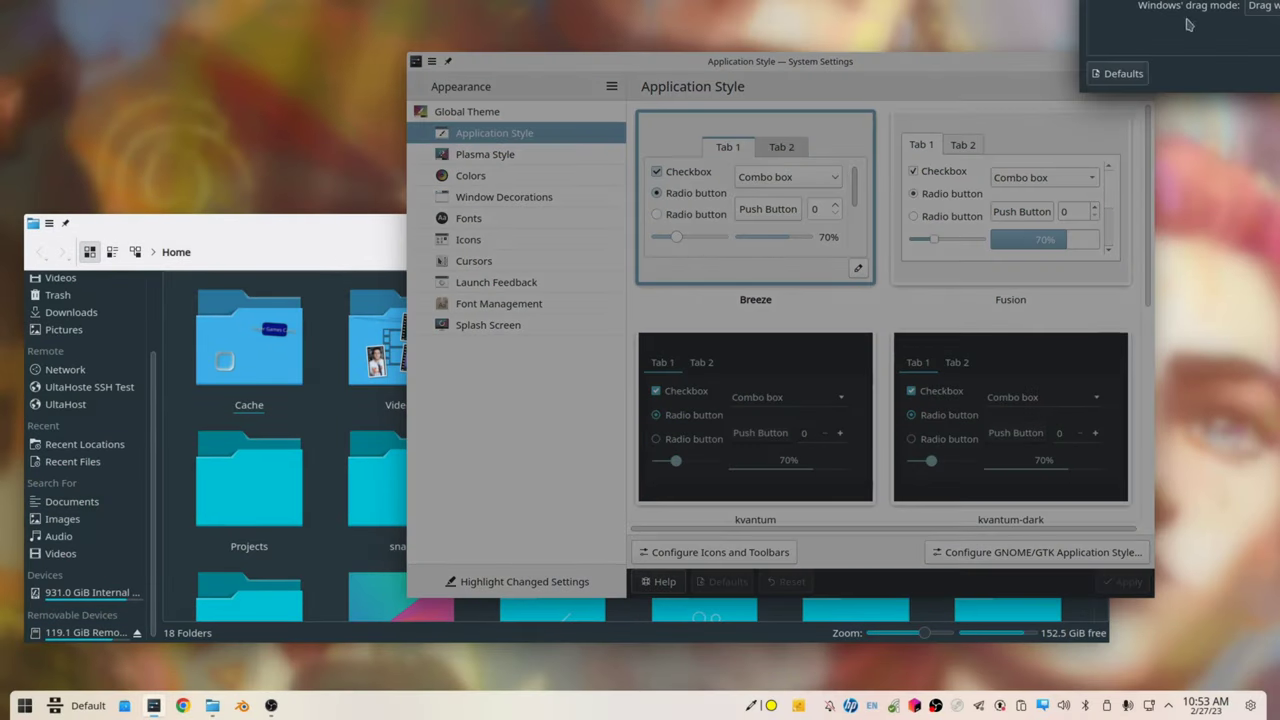
{"action": "left_click", "coordinate": [628, 222]}
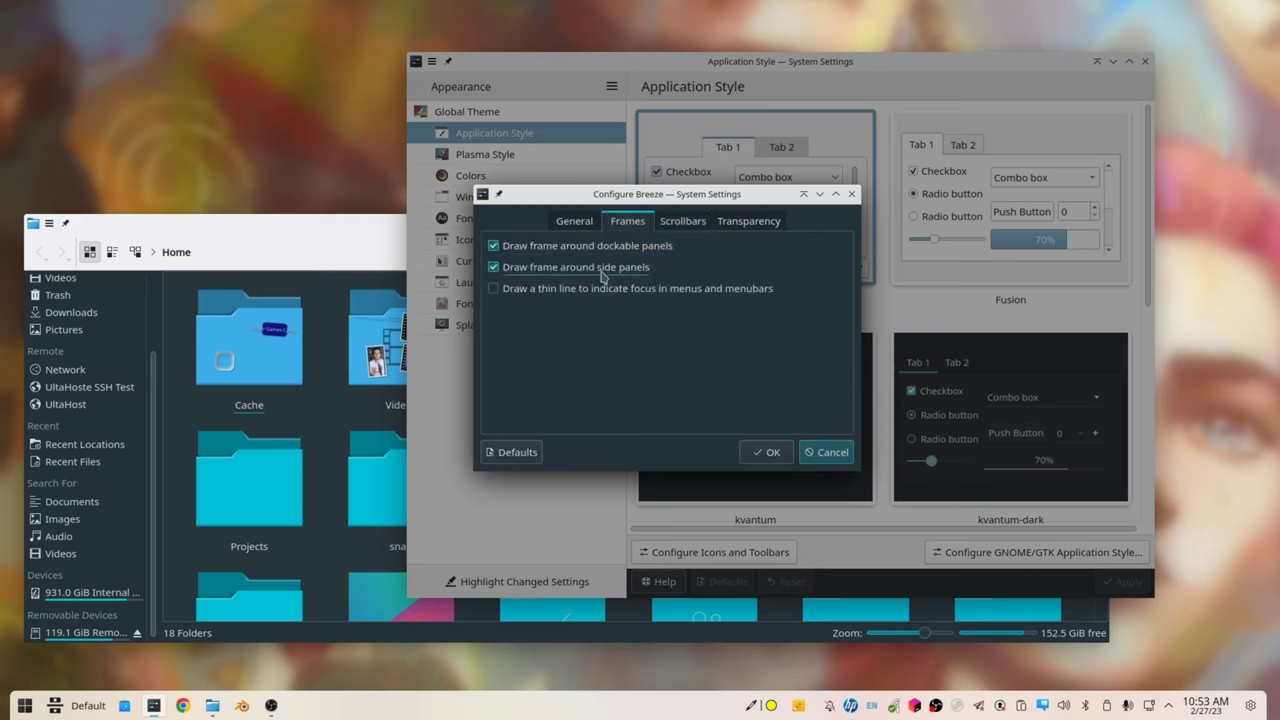
{"action": "left_click", "coordinate": [576, 221]}
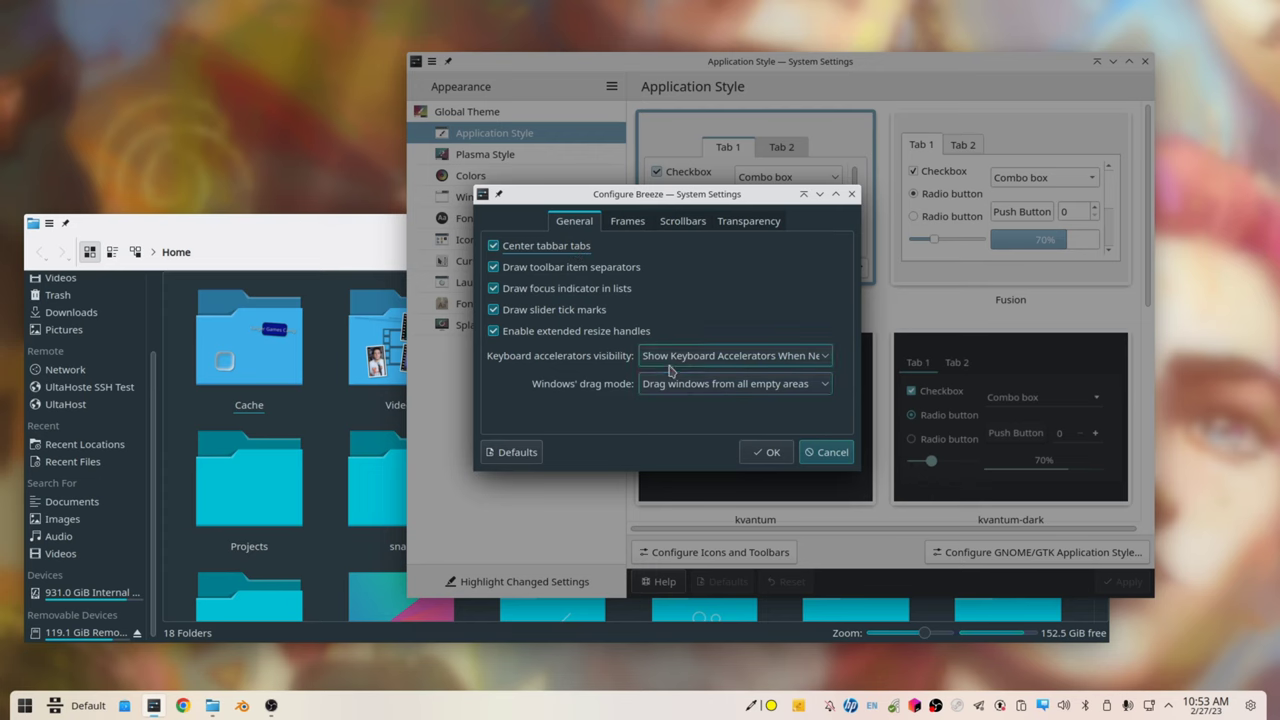
{"action": "left_click", "coordinate": [772, 452]}
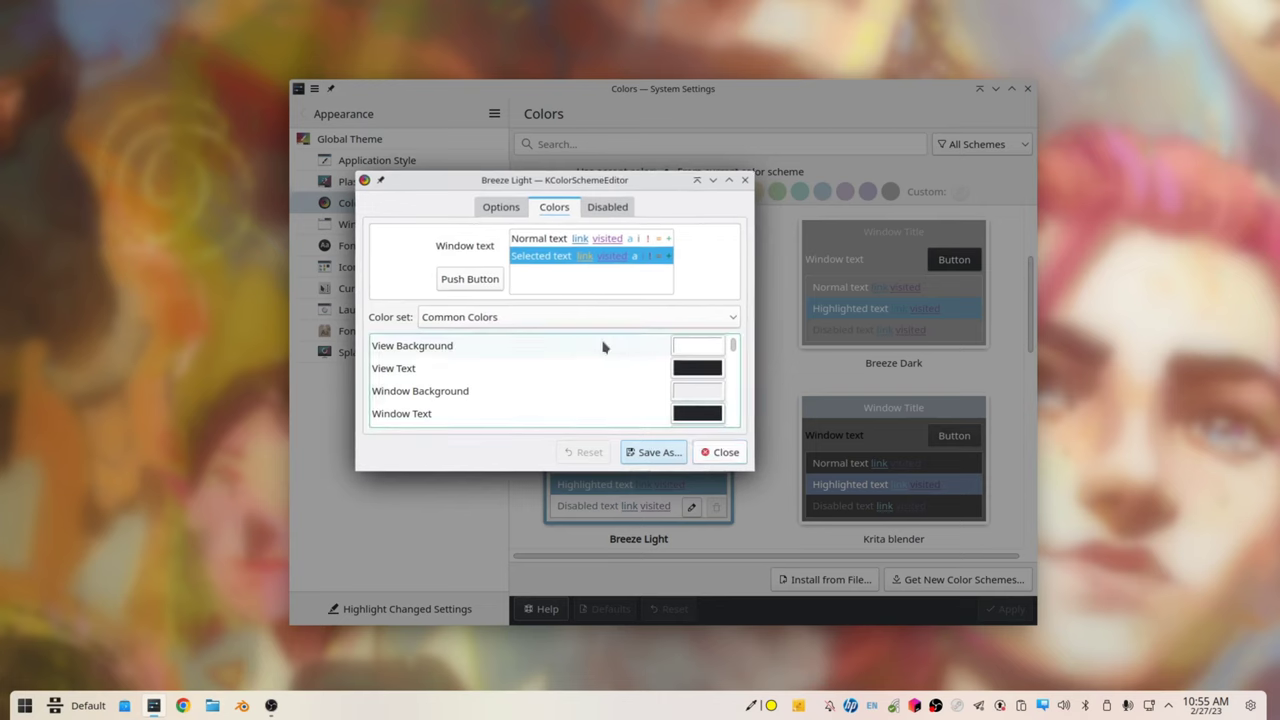
Inspect the Normal Background colours of the Window and View colour sets without changing them.
{"action": "left_click", "coordinate": [594, 317]}
{"action": "left_click", "coordinate": [589, 377]}
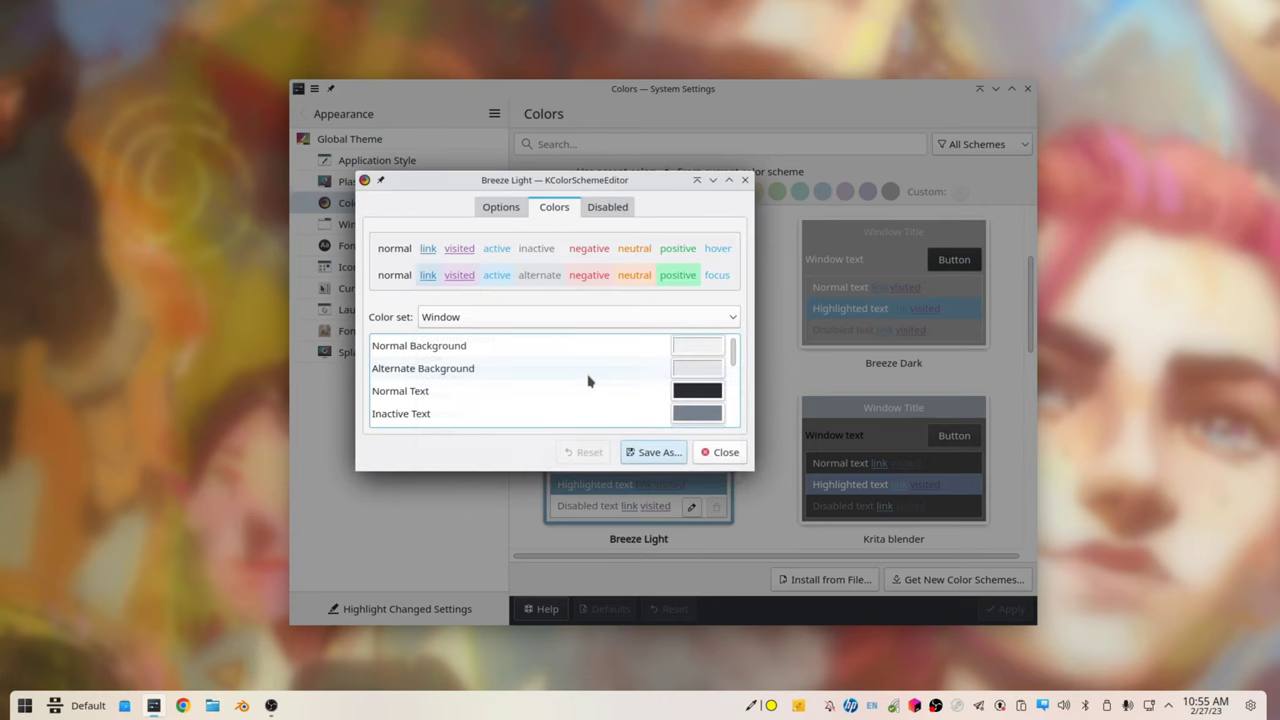
{"action": "left_click", "coordinate": [699, 347]}
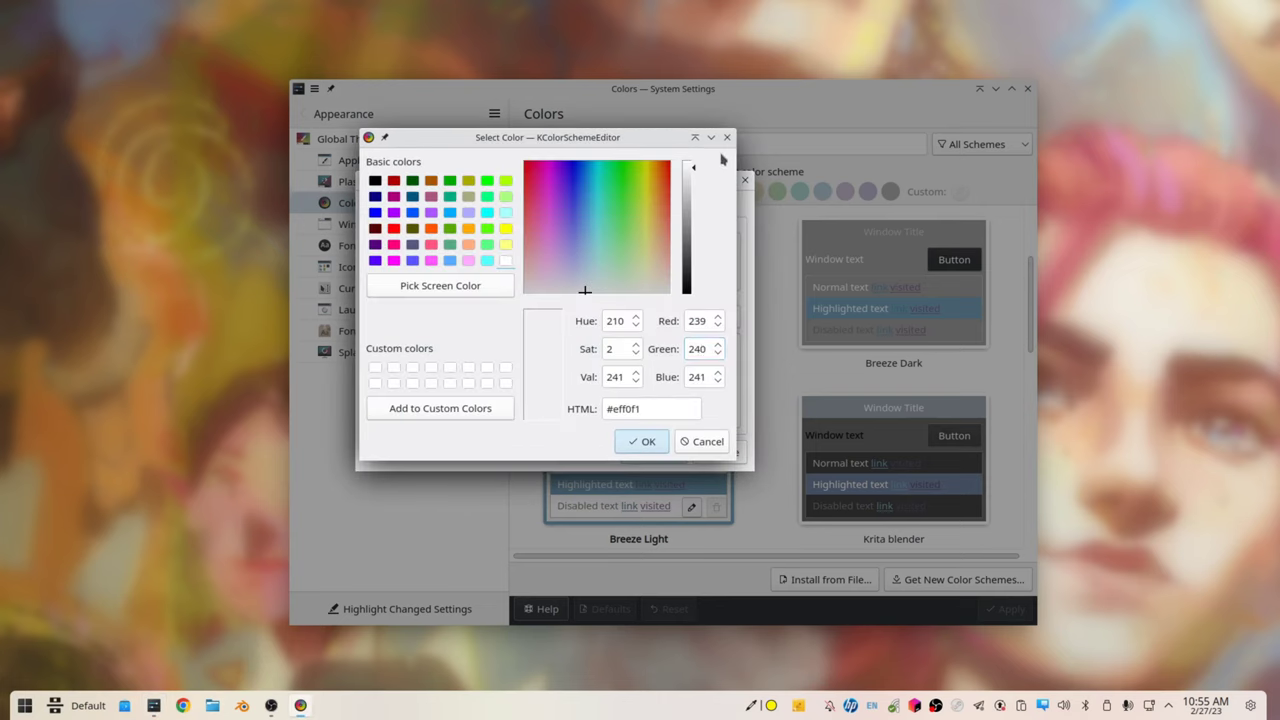
{"action": "left_click", "coordinate": [727, 137]}
{"action": "left_click", "coordinate": [610, 317]}
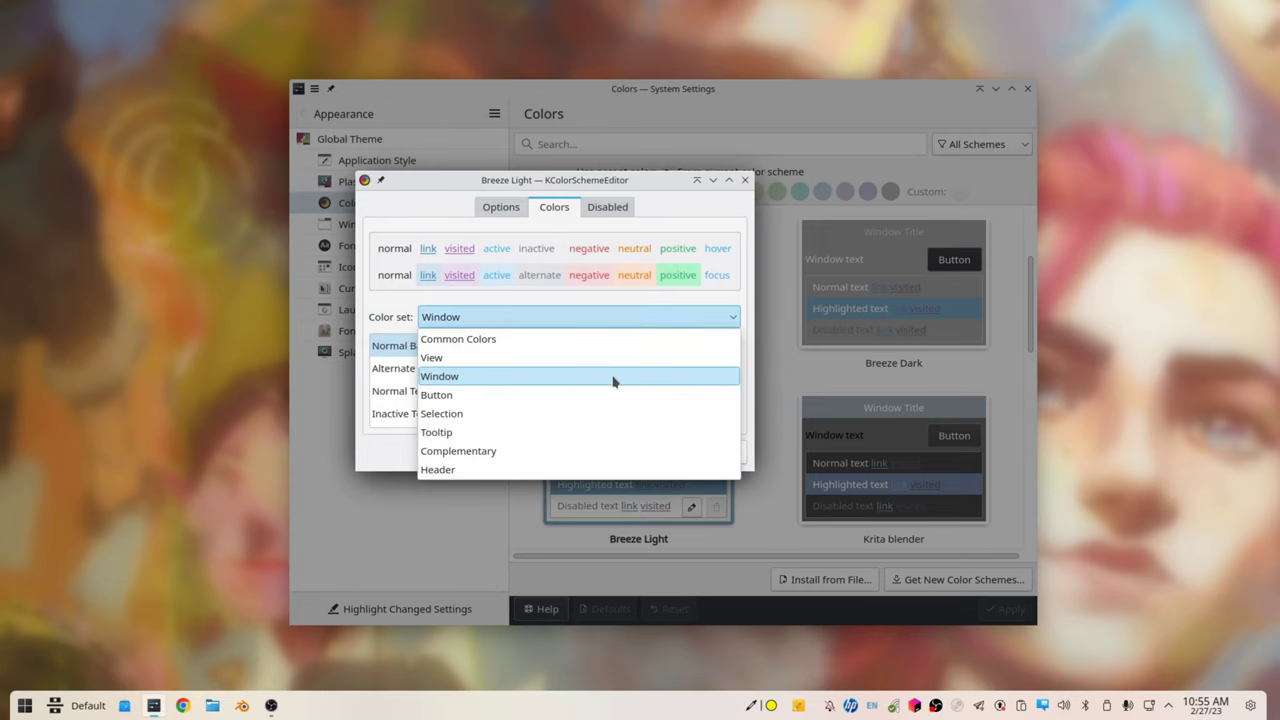
{"action": "left_click", "coordinate": [615, 362]}
{"action": "left_click", "coordinate": [700, 349]}
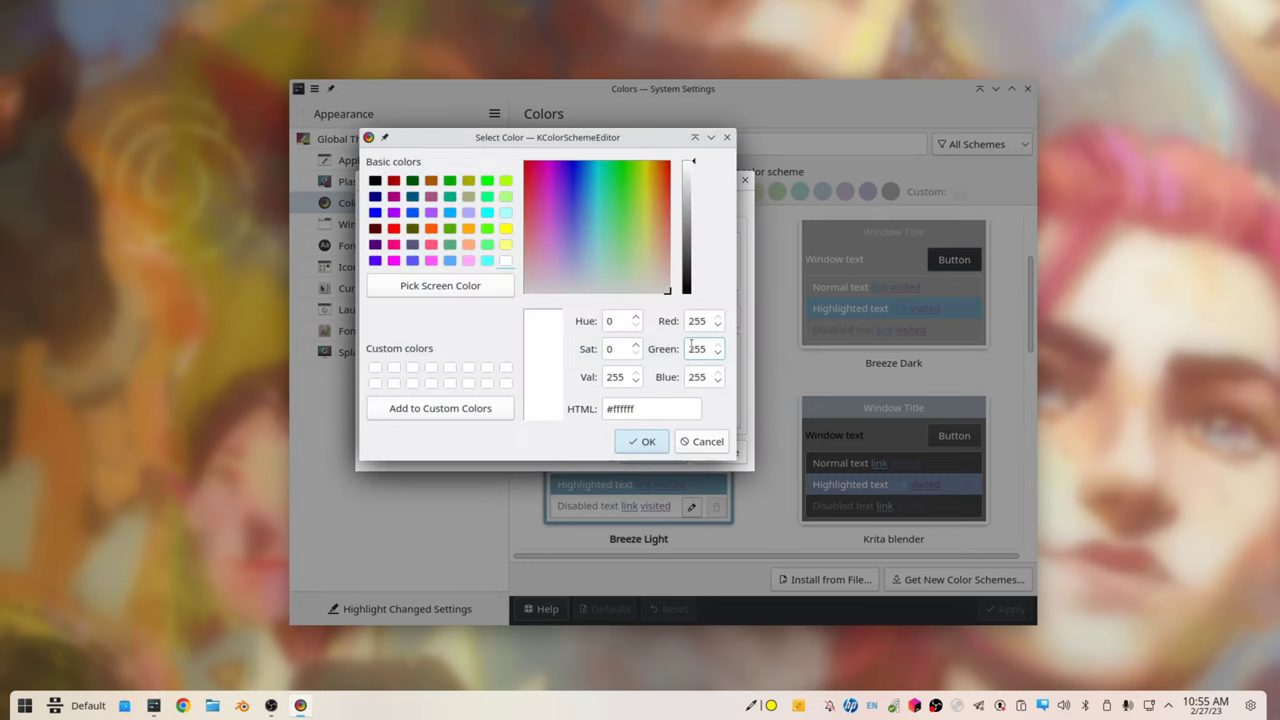
{"action": "left_click", "coordinate": [697, 443]}
Cancel Save As and close the Breeze Light editor unchanged.
{"action": "left_click", "coordinate": [654, 451]}
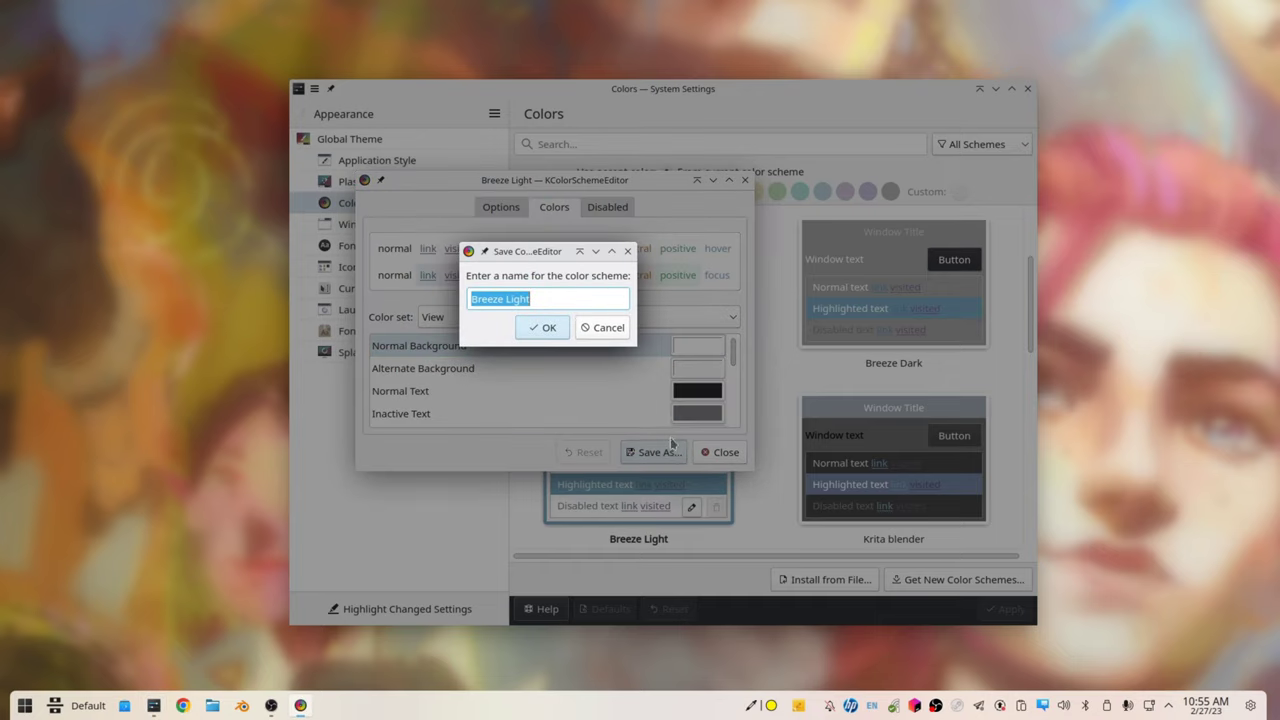
{"action": "key", "text": "Escape"}
{"action": "left_click", "coordinate": [725, 452]}
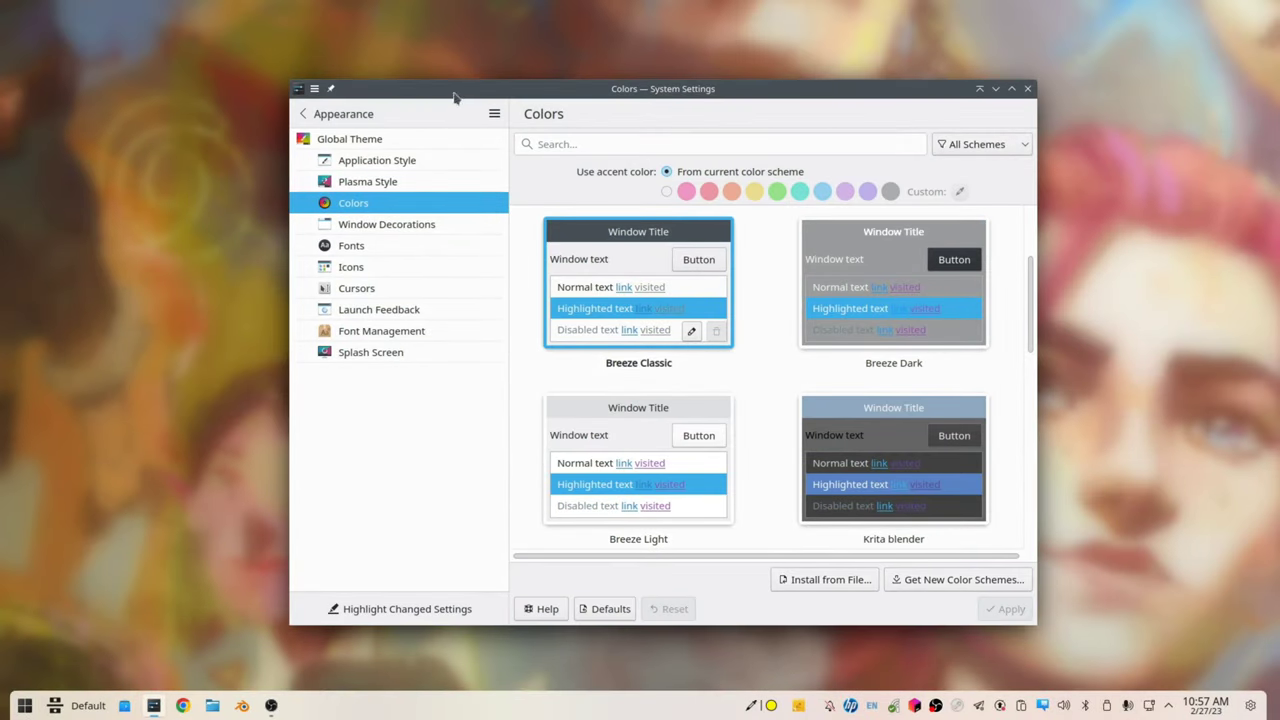
Select and apply the Breeze Light colour scheme.
{"action": "left_click_drag", "start_coordinate": [596, 102], "coordinate": [562, 113]}
{"action": "left_click", "coordinate": [606, 453]}
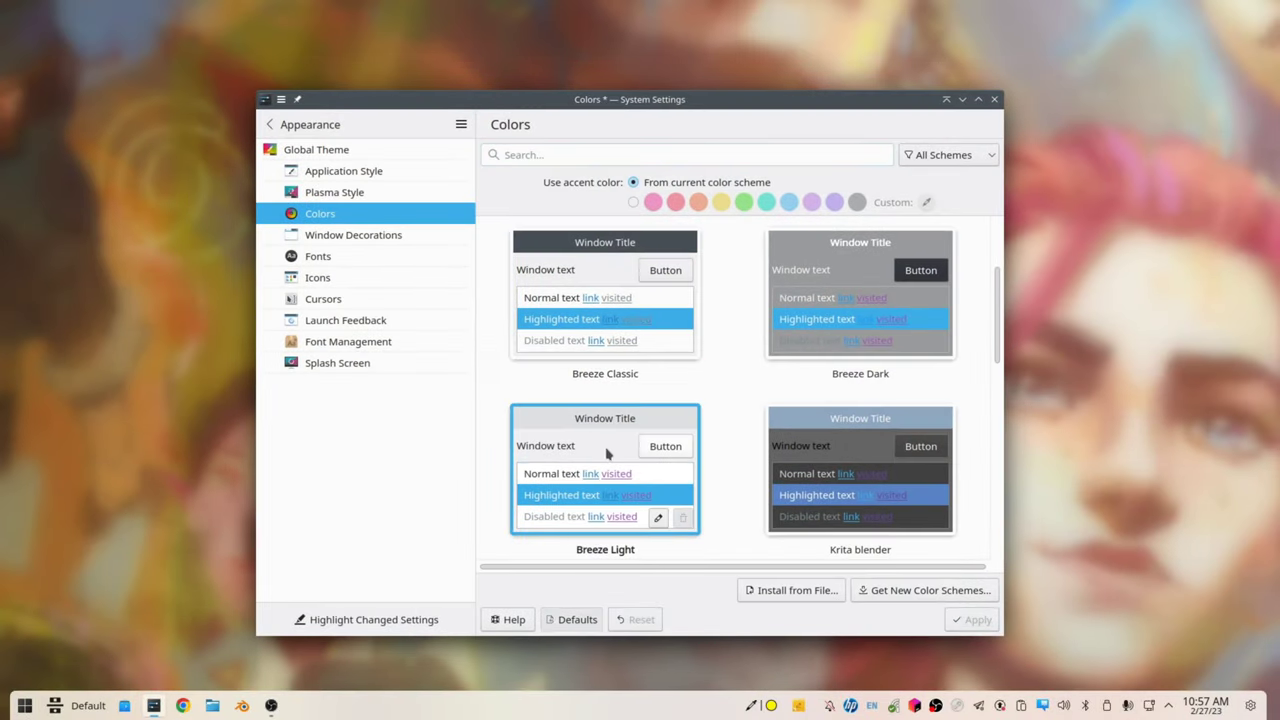
{"action": "left_click", "coordinate": [975, 620]}
{"action": "left_click_drag", "start_coordinate": [677, 110], "coordinate": [666, 98]}
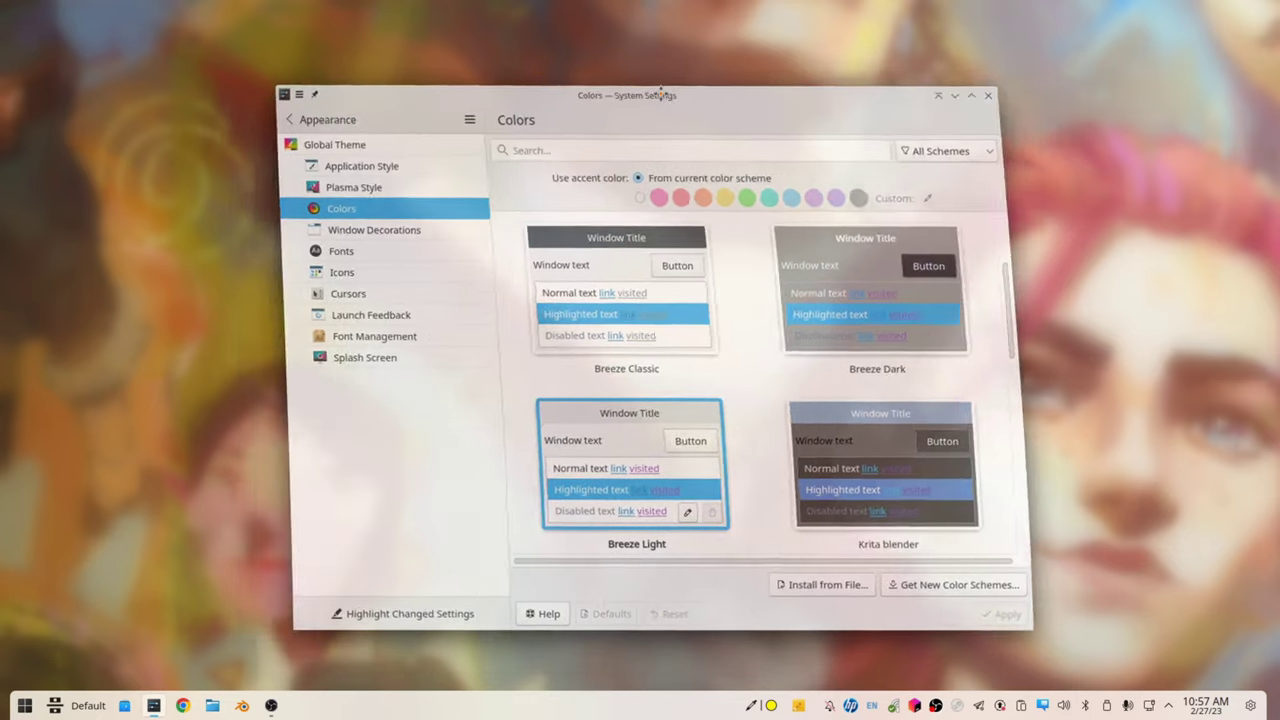
{"action": "left_click", "coordinate": [961, 608]}
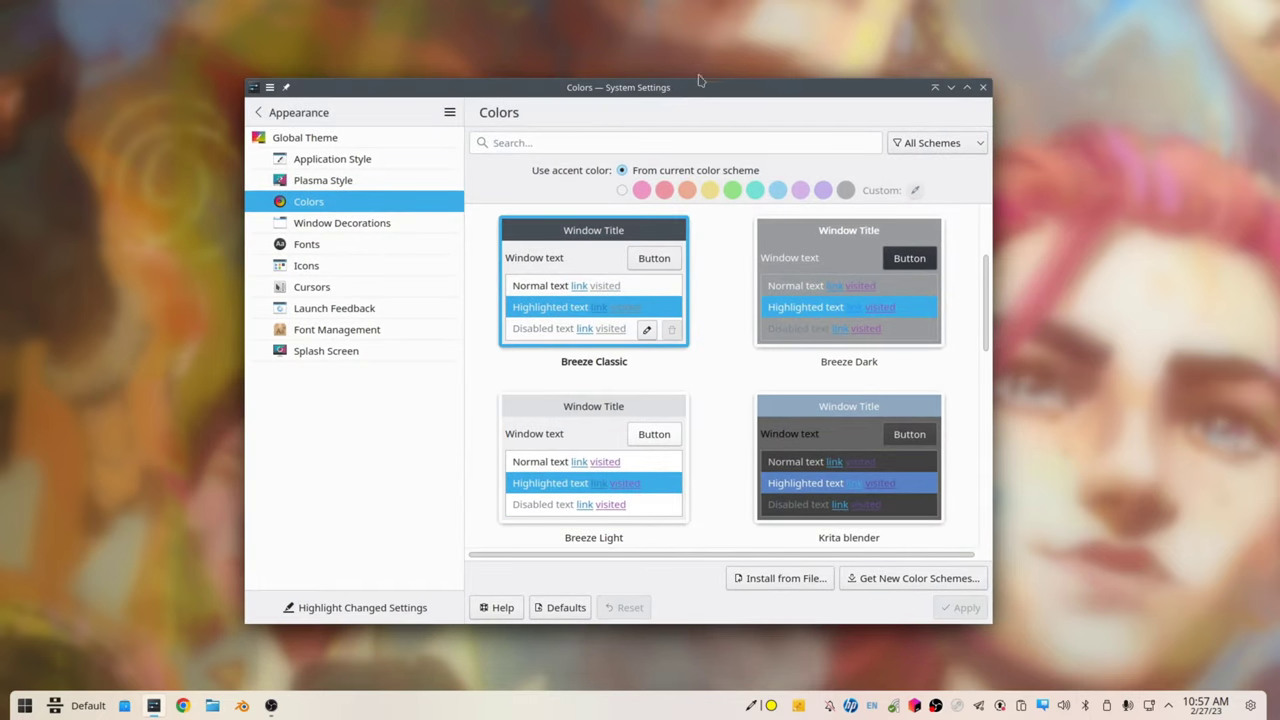
{"action": "mouse_move", "coordinate": [700, 87]}
{"action": "left_mouse_down"}
{"action": "mouse_move", "coordinate": [742, 90]}
{"action": "mouse_move", "coordinate": [680, 84]}
{"action": "left_mouse_up"}
Open BreezeLight.colors from /usr/share/color-schemes in Kate.
{"action": "left_click", "coordinate": [574, 455]}
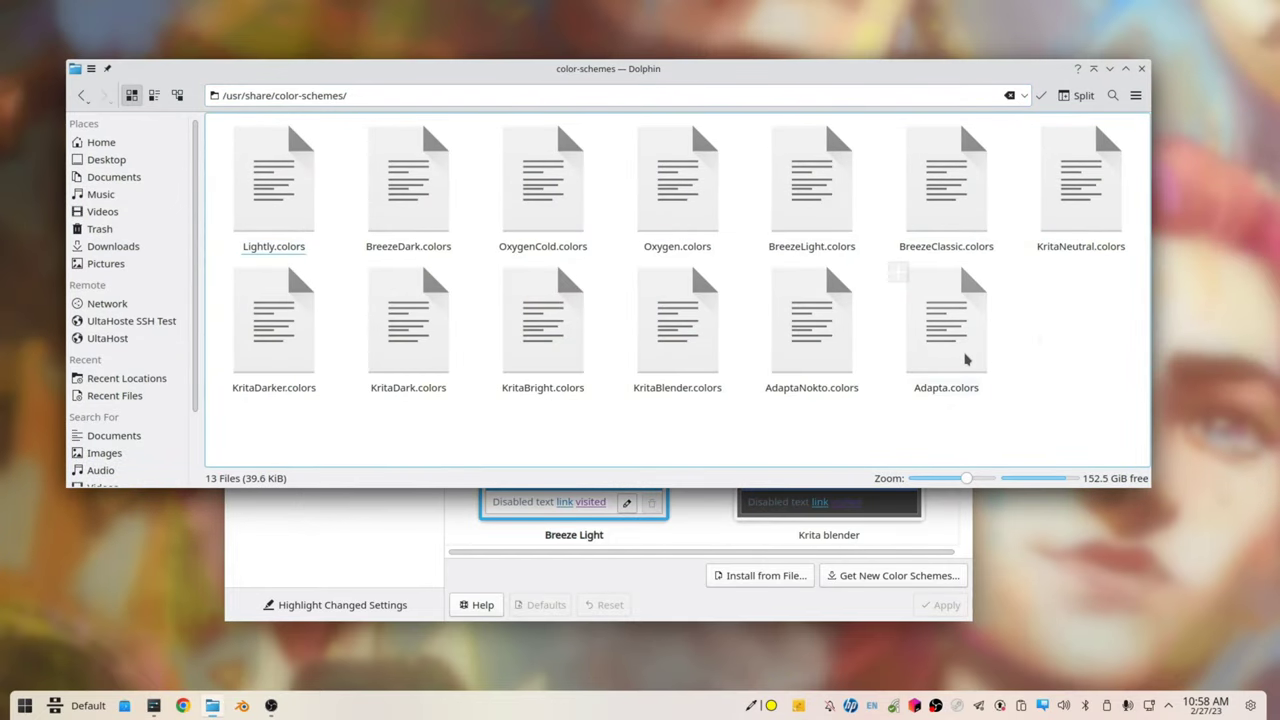
{"action": "right_click", "coordinate": [810, 182]}
{"action": "left_click", "coordinate": [850, 208]}
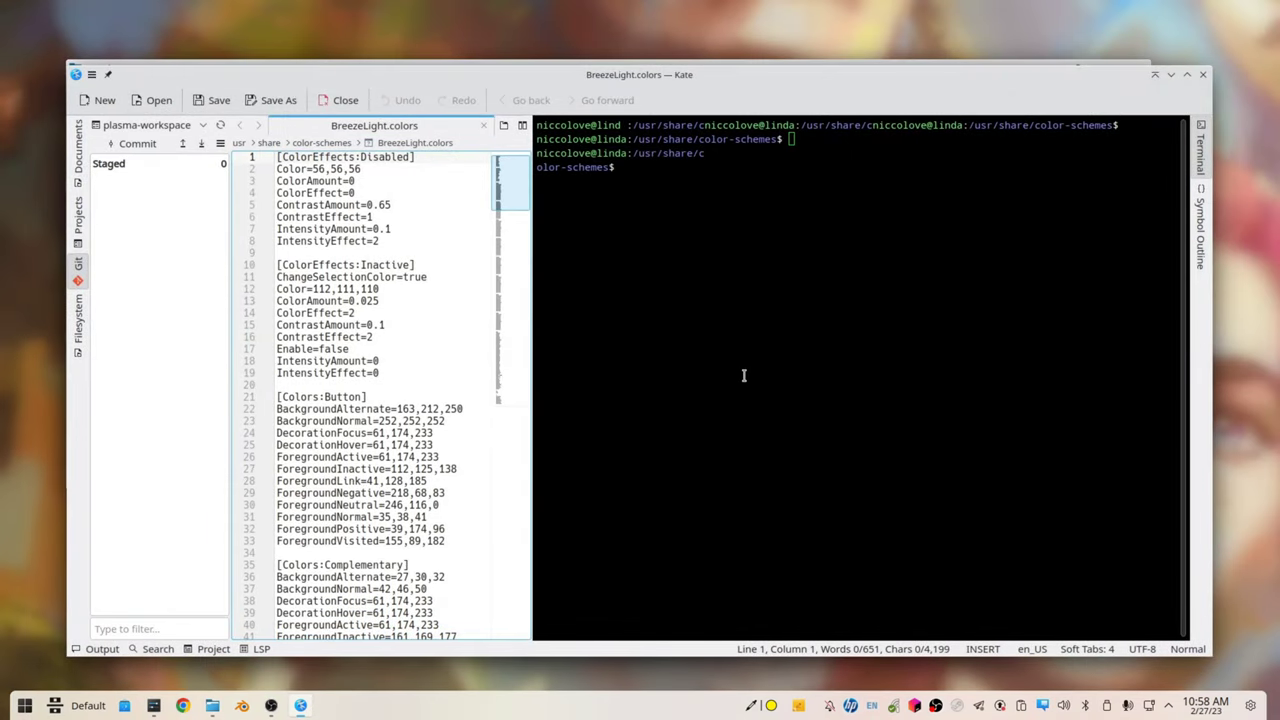
Append ',255 <- THIS IS TRANSP' to the BackgroundAlternate entry on line 120.
{"action": "key", "text": "F4"}
{"action": "left_click_drag", "start_coordinate": [1168, 203], "coordinate": [1157, 352]}
{"action": "left_click", "coordinate": [491, 278]}
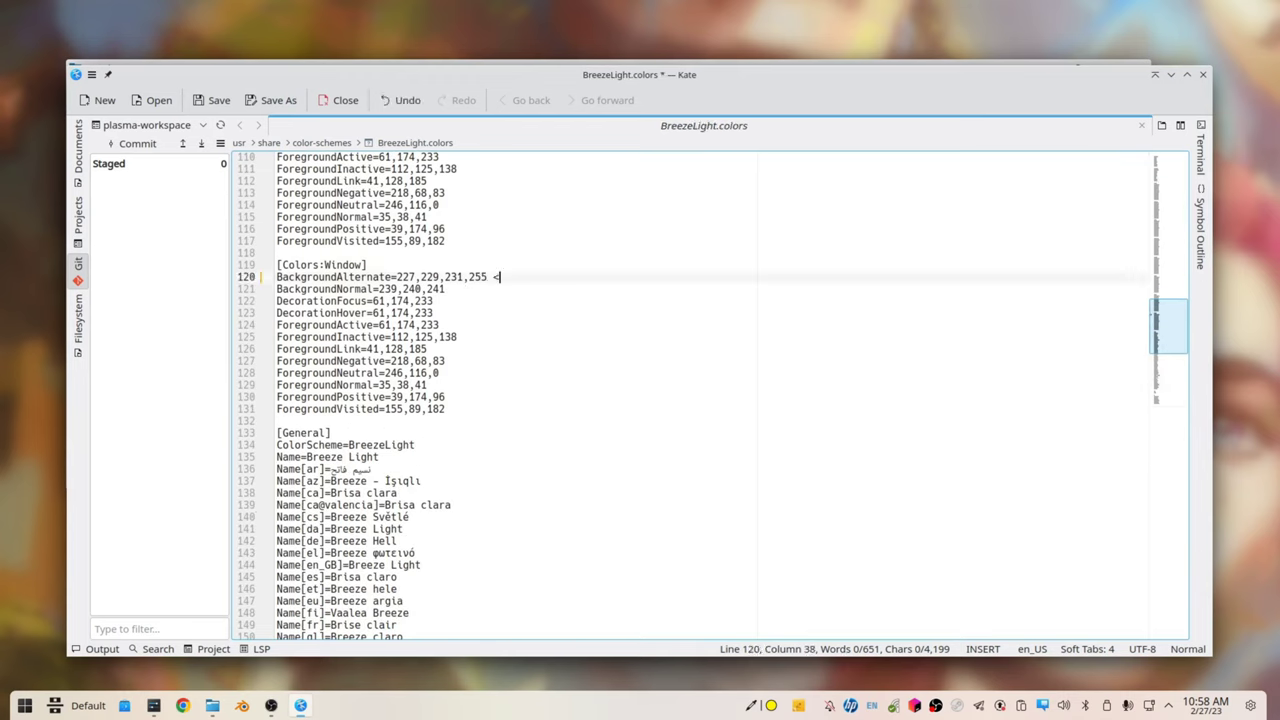
{"action": "type", "text": ",255 <- THIS IS TRANSP"}
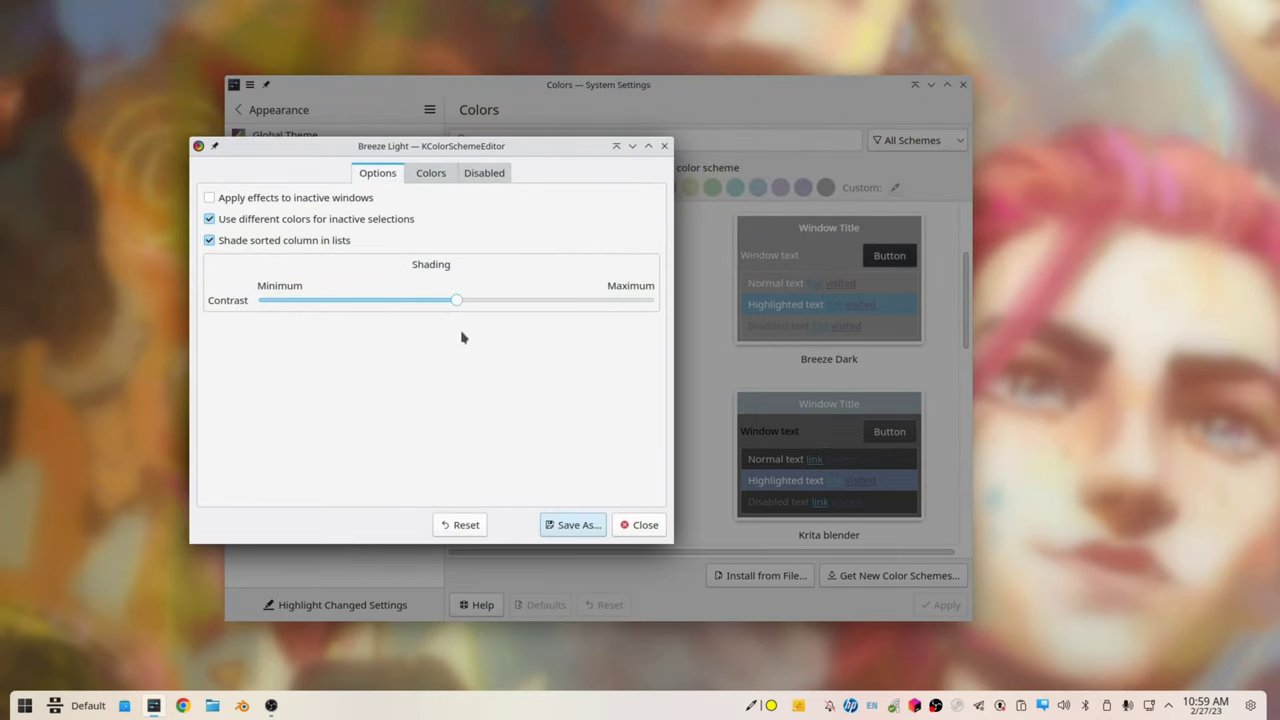
Enable 'Apply effects to inactive windows' in the scheme editor's options.
{"action": "left_click", "coordinate": [307, 200]}
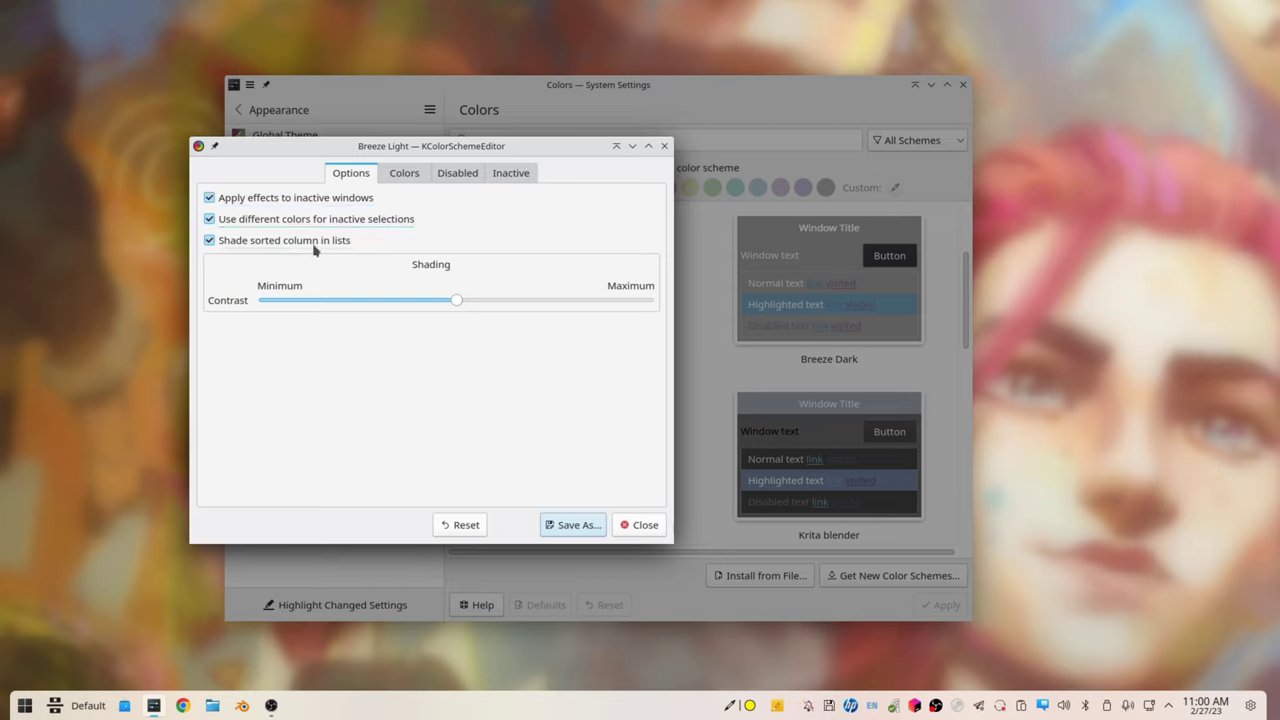
{"action": "left_click", "coordinate": [637, 527]}
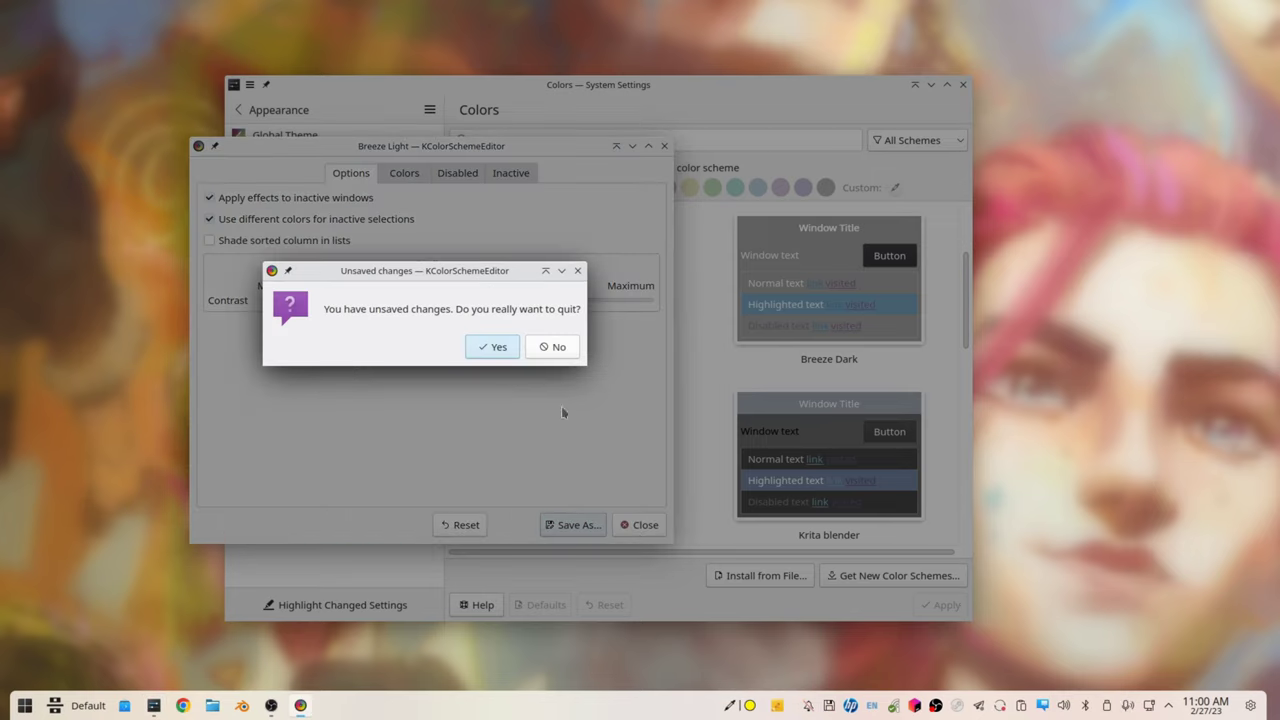
{"action": "left_click", "coordinate": [556, 349]}
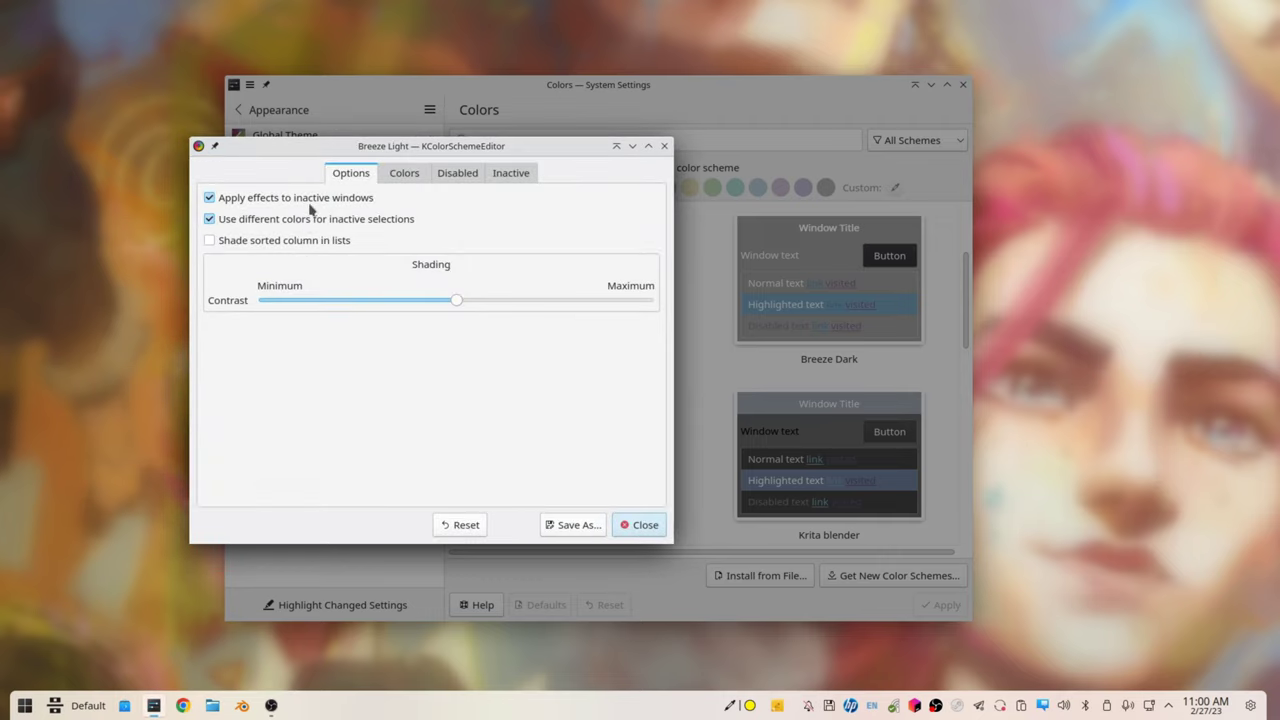
{"action": "left_click", "coordinate": [313, 200]}
{"action": "left_click", "coordinate": [313, 200]}
Set the inactive Intensity effect to Darken, strengthen it, then close the editor.
{"action": "left_click", "coordinate": [510, 174]}
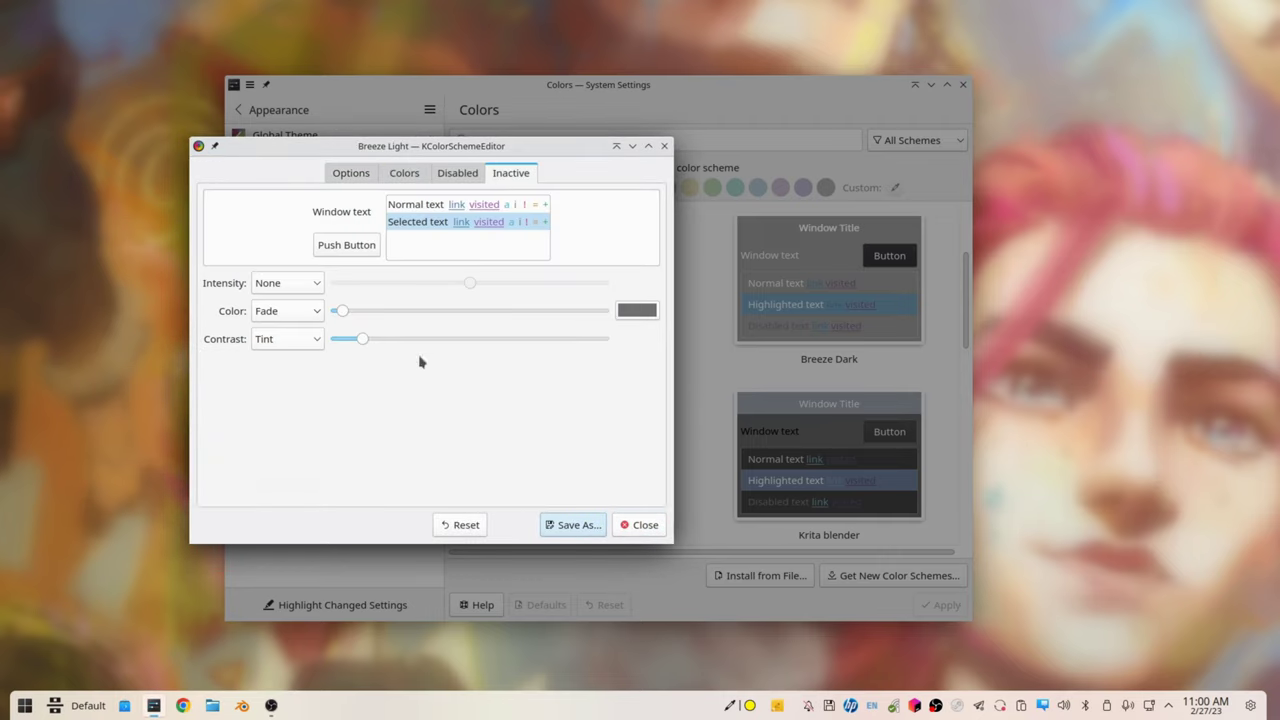
{"action": "left_click", "coordinate": [310, 313]}
{"action": "left_click", "coordinate": [309, 312]}
{"action": "left_click", "coordinate": [303, 338]}
{"action": "left_click", "coordinate": [304, 336]}
{"action": "left_click", "coordinate": [308, 313]}
{"action": "left_click", "coordinate": [309, 313]}
{"action": "left_click", "coordinate": [309, 285]}
{"action": "left_click", "coordinate": [309, 343]}
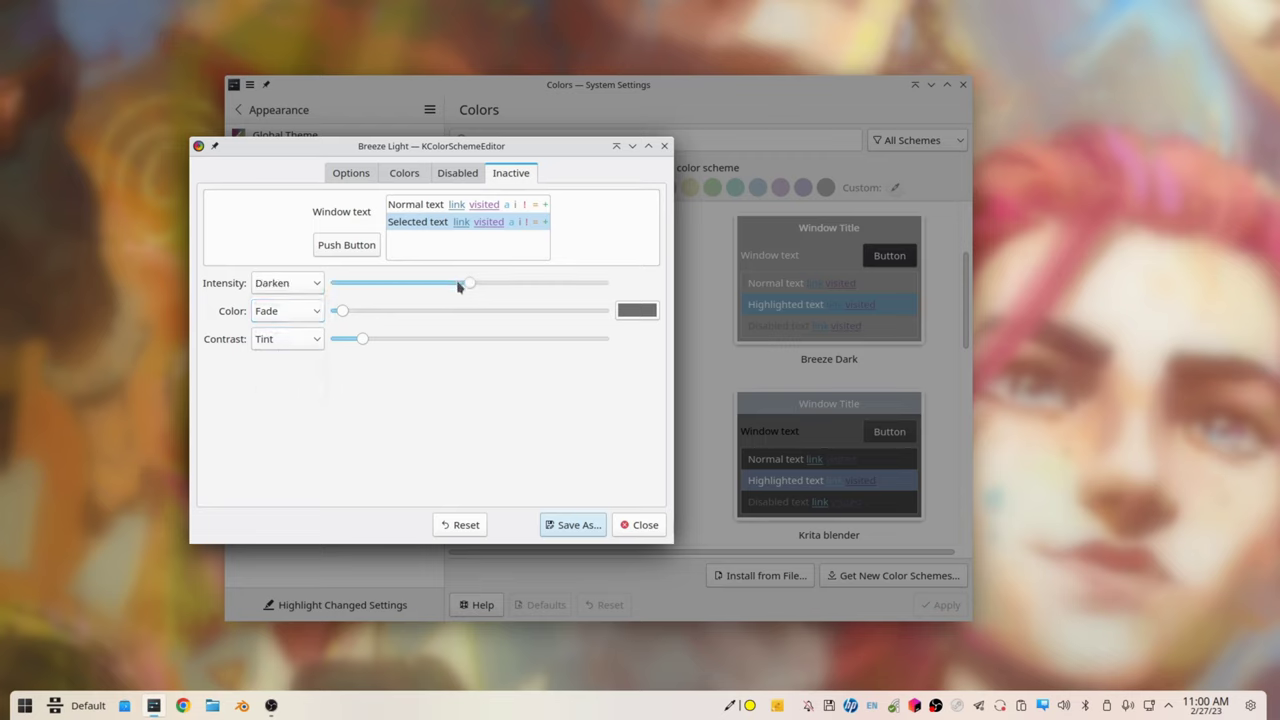
{"action": "left_click_drag", "start_coordinate": [473, 286], "coordinate": [523, 286]}
{"action": "left_click", "coordinate": [638, 525]}
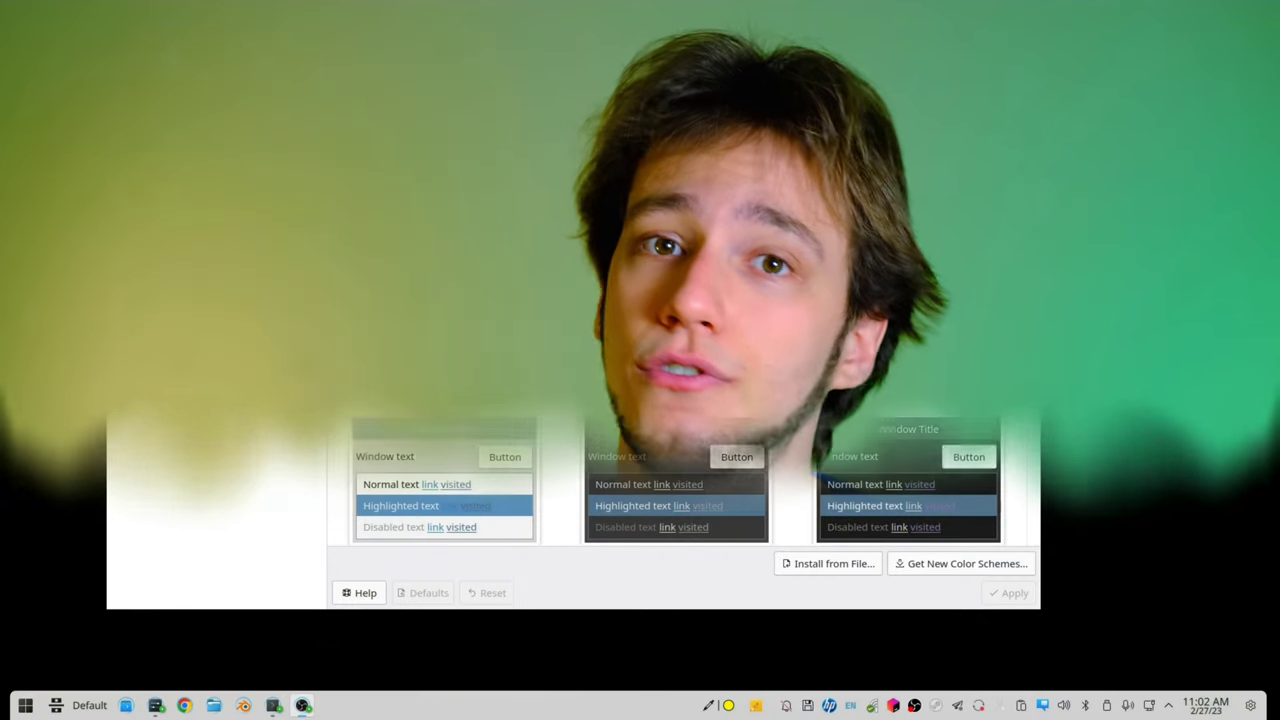
Try a wallpaper accent, then custom green and light-blue accent colours.
{"action": "left_click", "coordinate": [586, 18]}
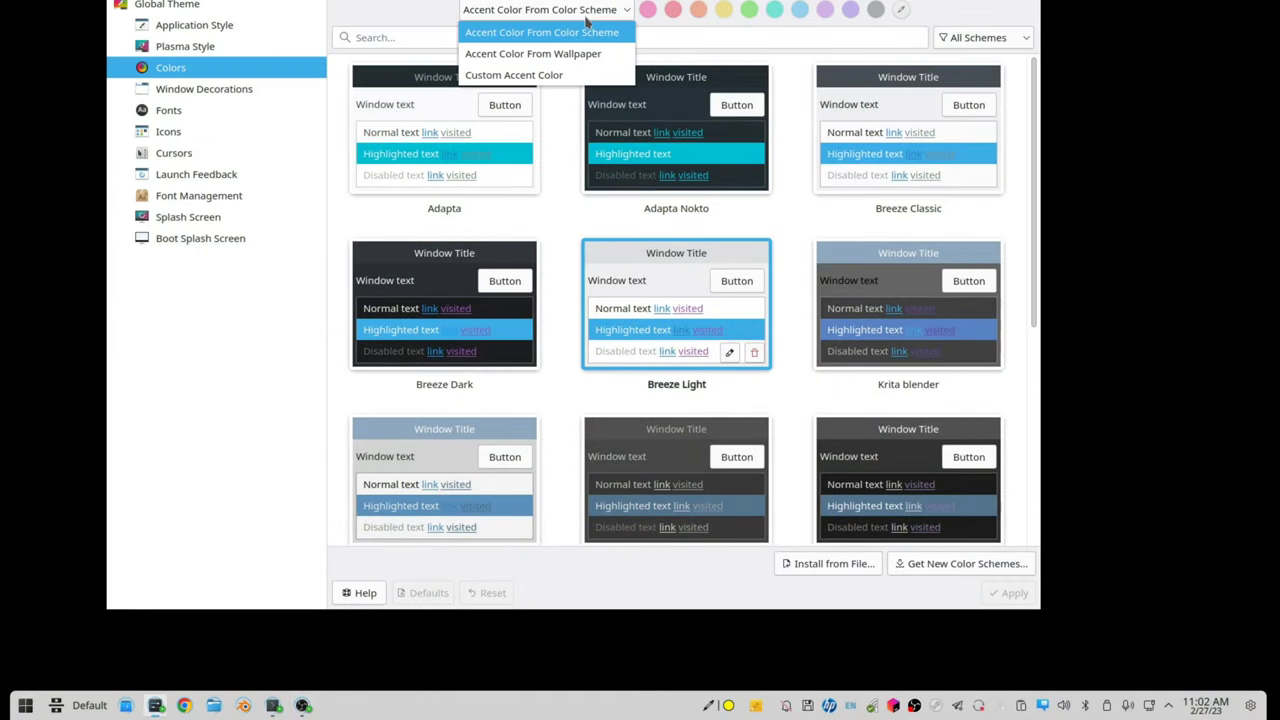
{"action": "left_click", "coordinate": [588, 51]}
{"action": "left_click", "coordinate": [588, 15]}
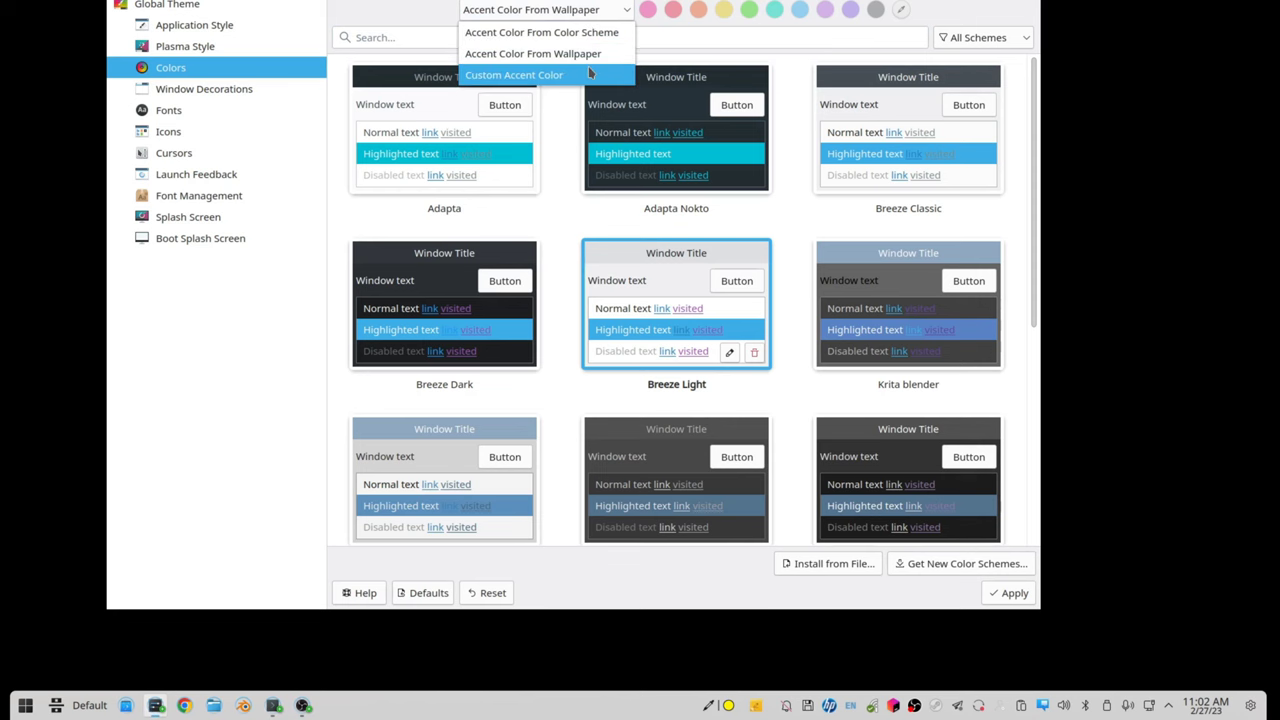
{"action": "left_click", "coordinate": [590, 73]}
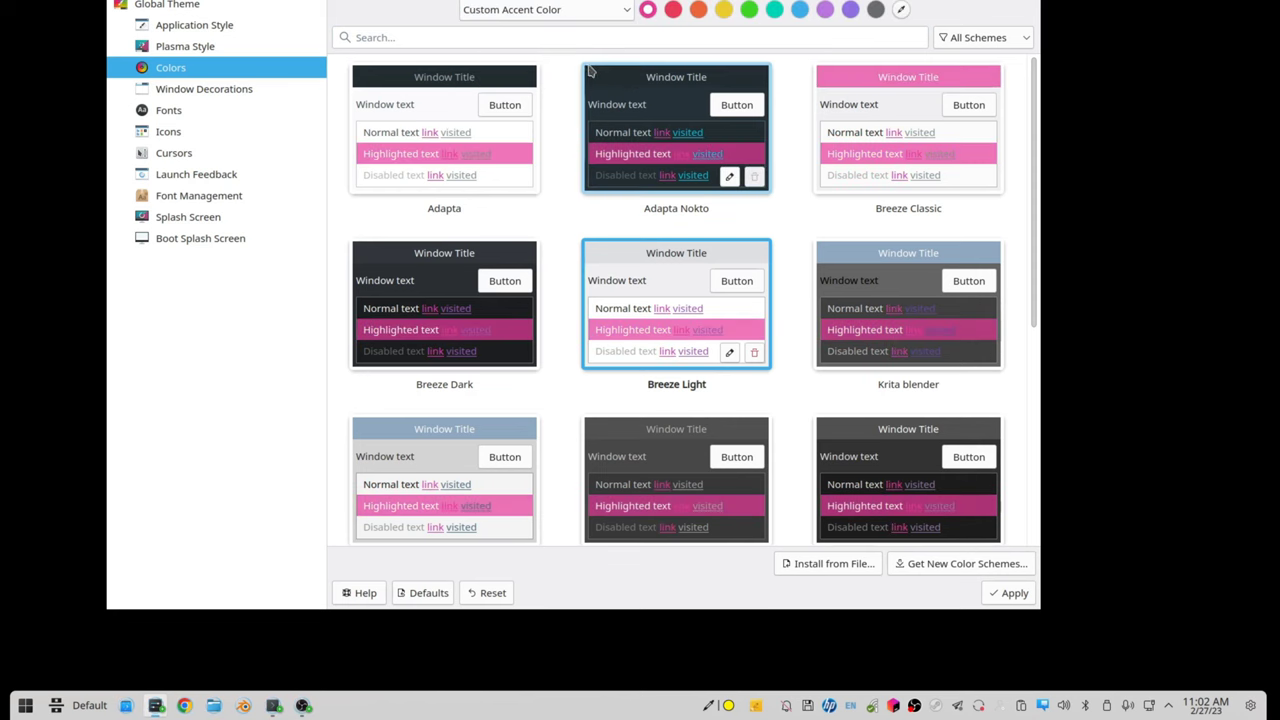
{"action": "left_click", "coordinate": [748, 12]}
{"action": "left_click", "coordinate": [902, 12]}
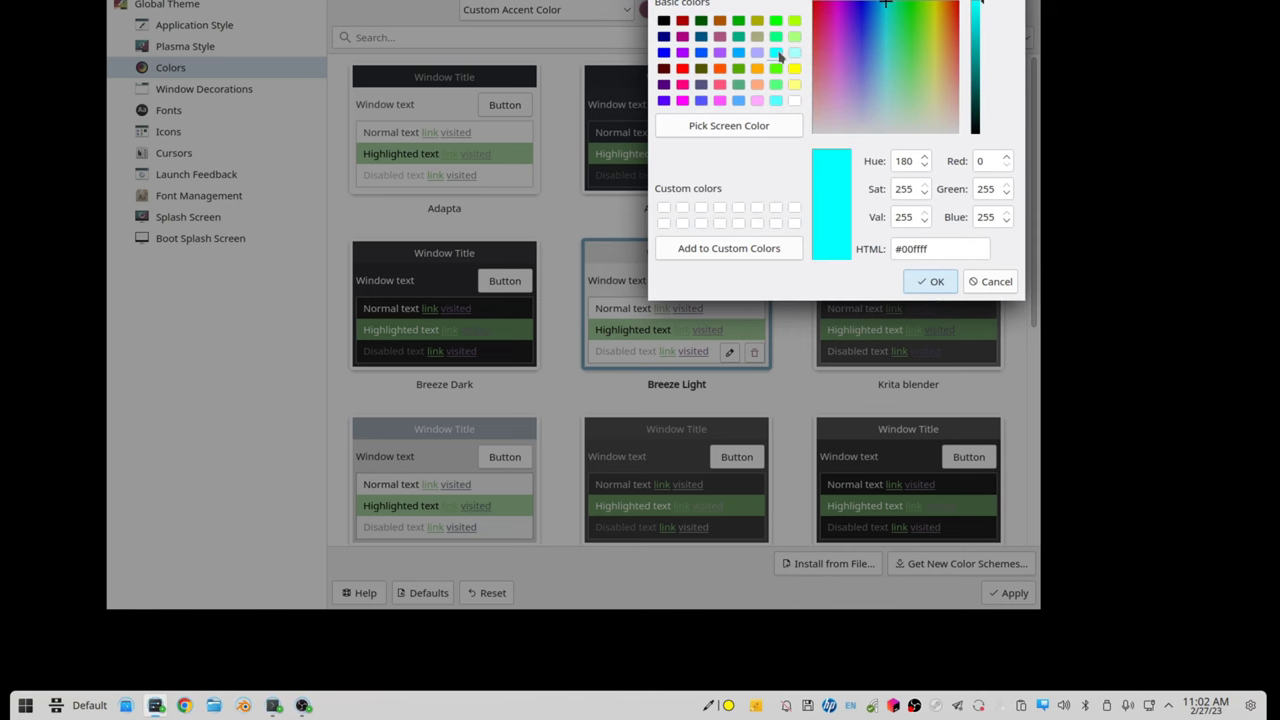
{"action": "left_click", "coordinate": [880, 106]}
{"action": "left_click", "coordinate": [943, 284]}
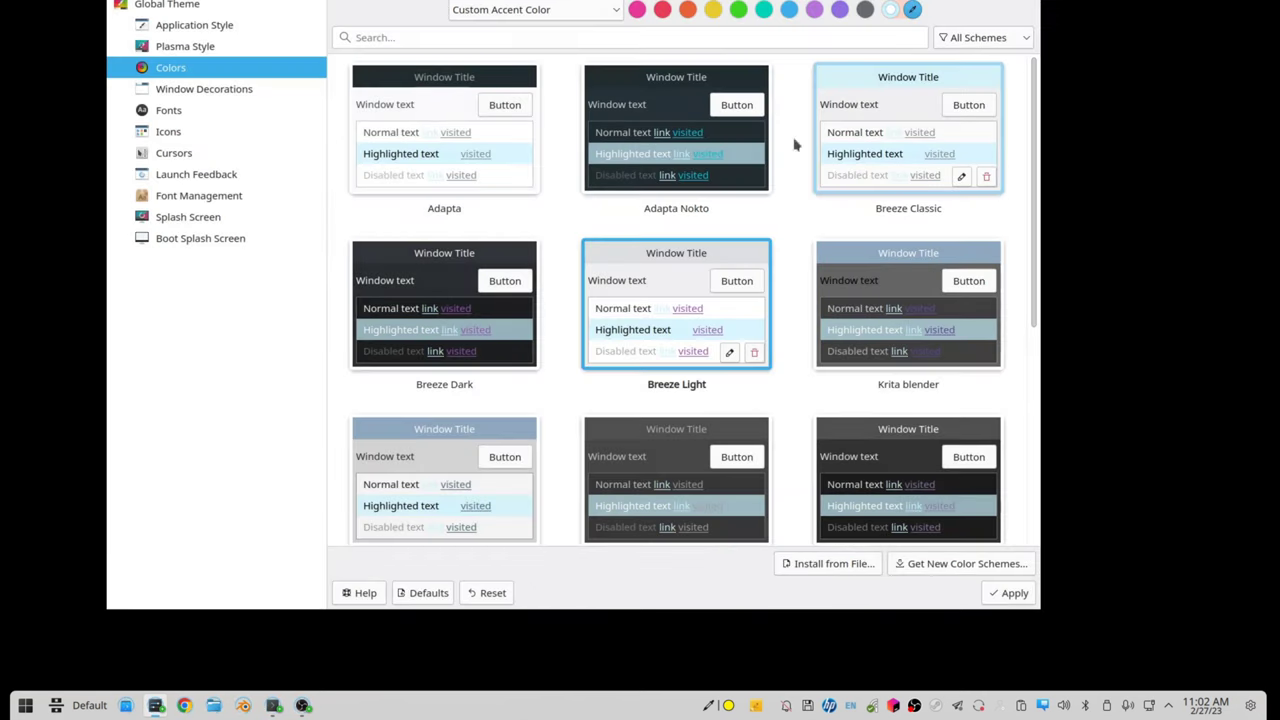
Switch the accent back to wallpaper, then to Accent Color From Color Scheme.
{"action": "left_click", "coordinate": [606, 10]}
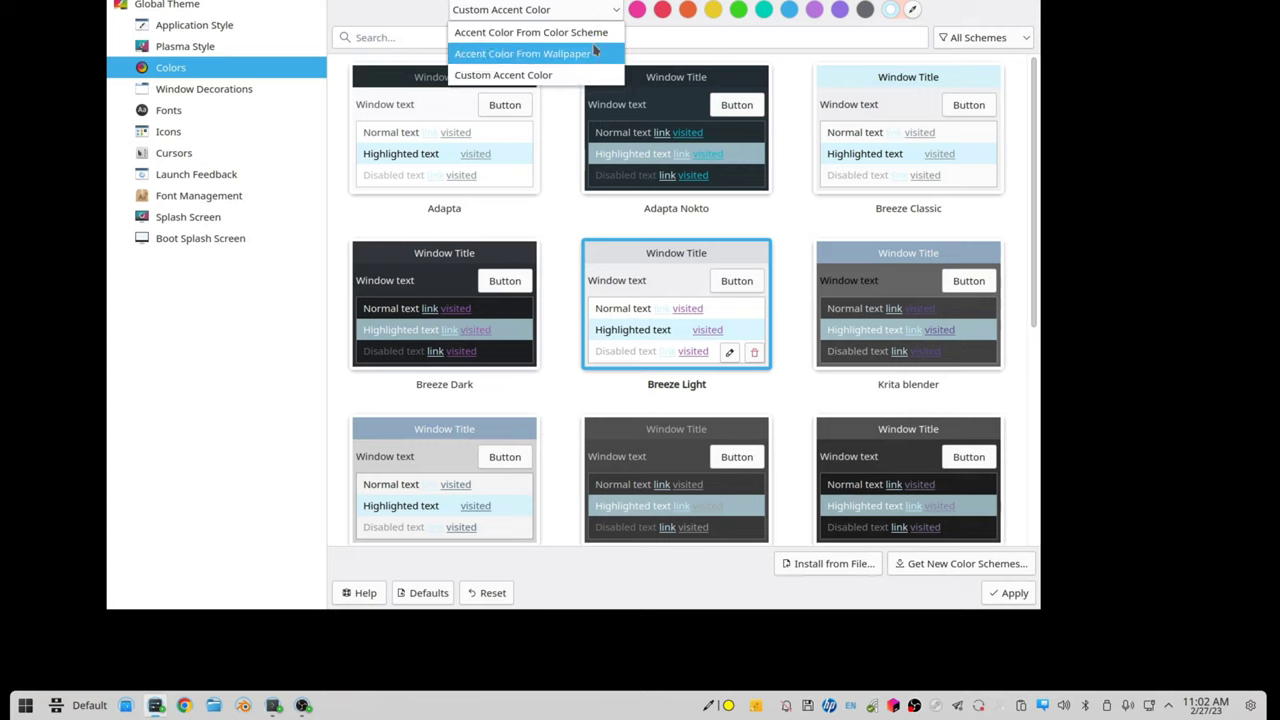
{"action": "left_click", "coordinate": [605, 49]}
{"action": "left_click", "coordinate": [600, 10]}
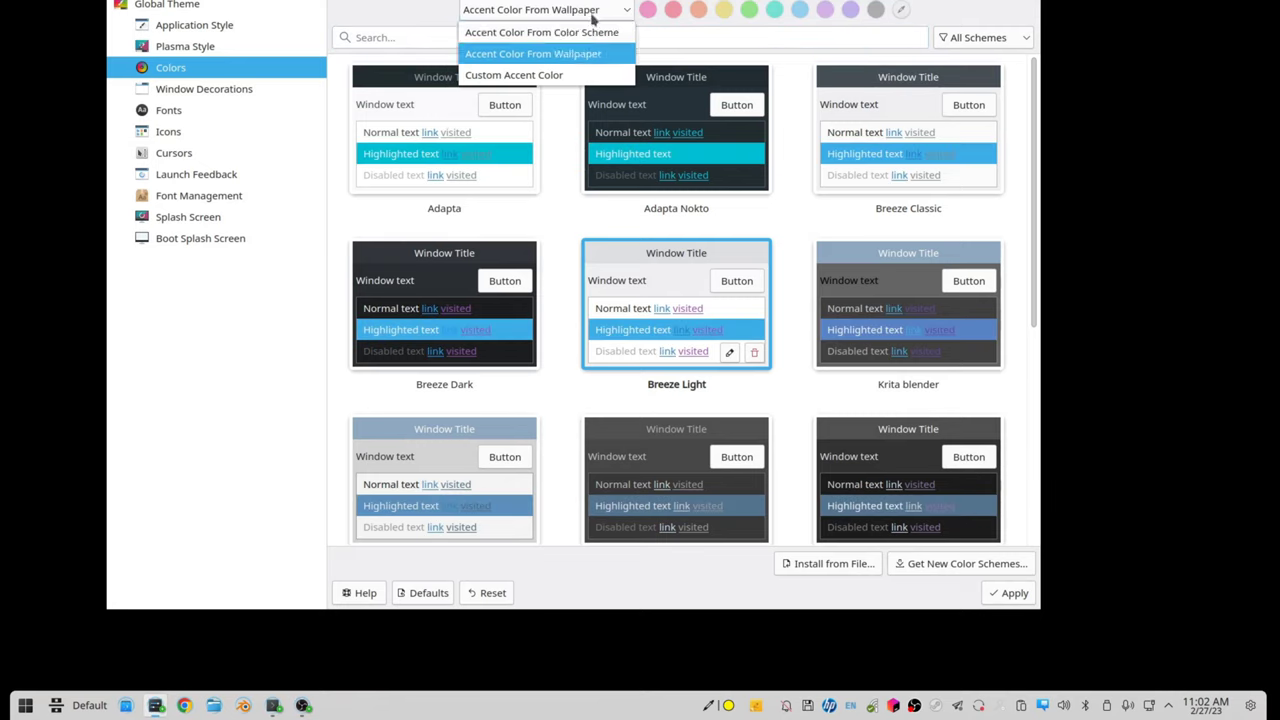
{"action": "left_click", "coordinate": [594, 26]}
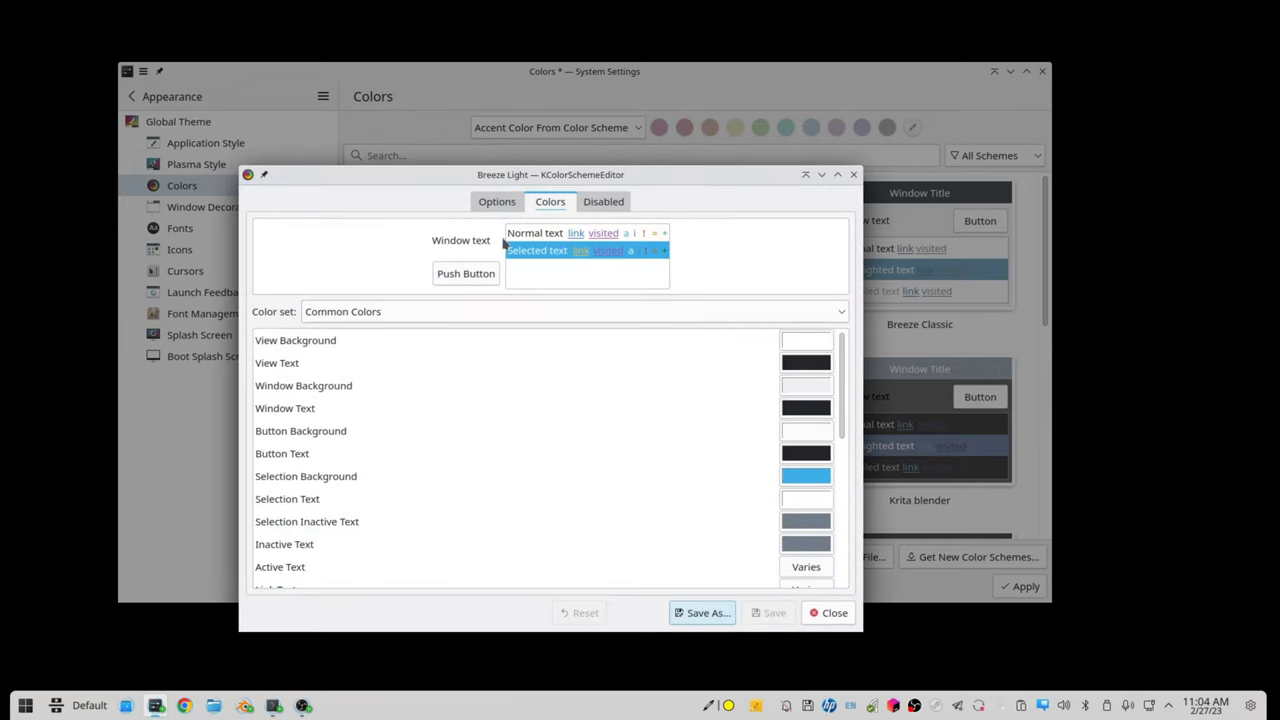
Tint all colours with the accent and save the scheme as SUPER COLORS.
{"action": "left_click", "coordinate": [497, 202]}
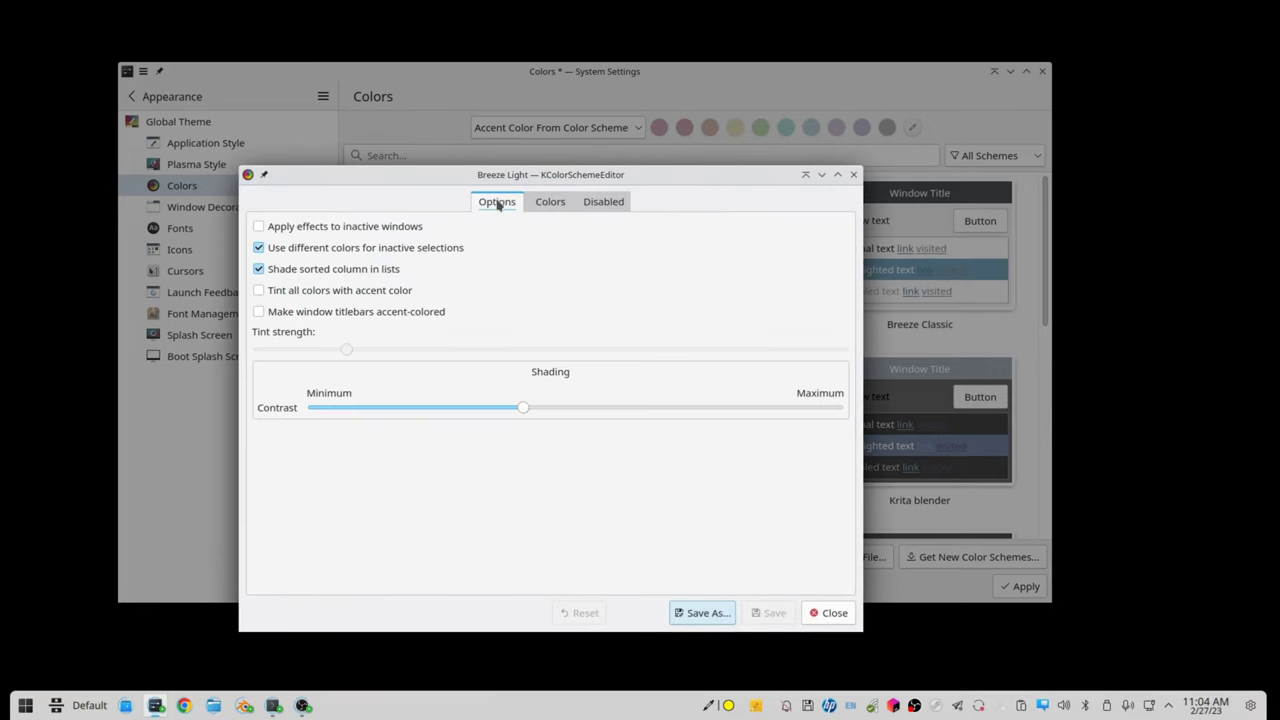
{"action": "left_click", "coordinate": [294, 292]}
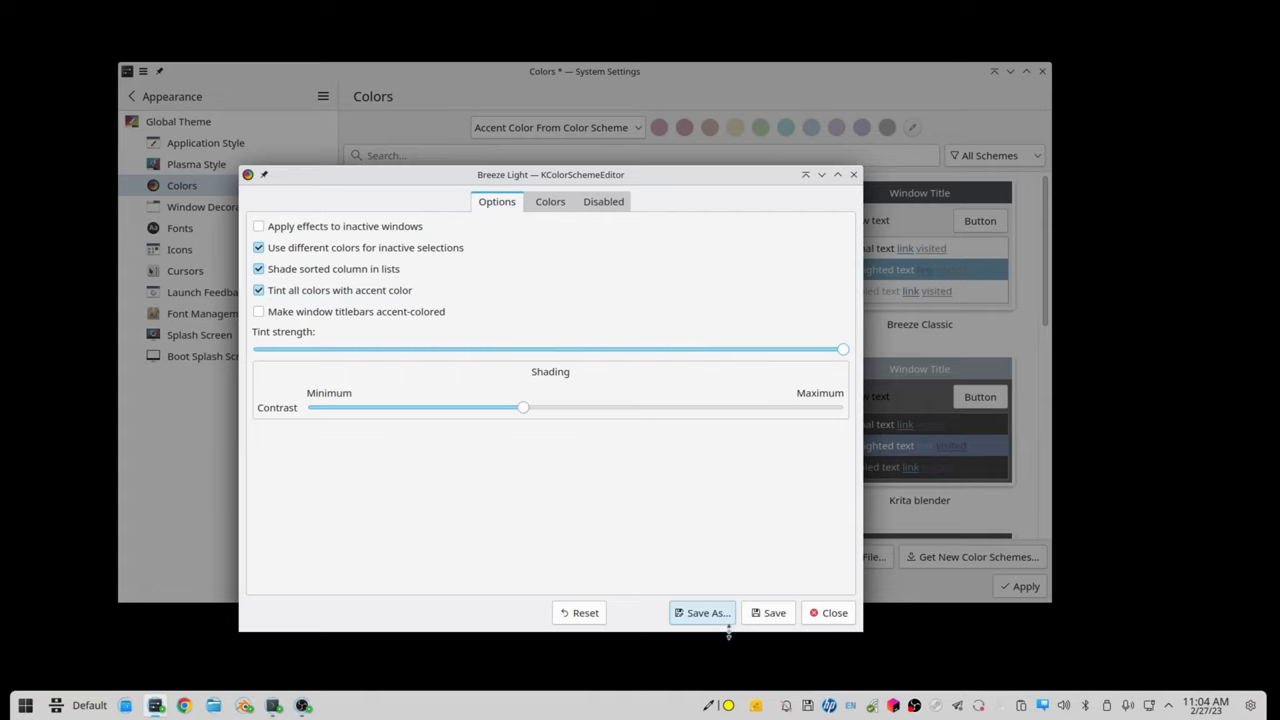
{"action": "left_click", "coordinate": [703, 615]}
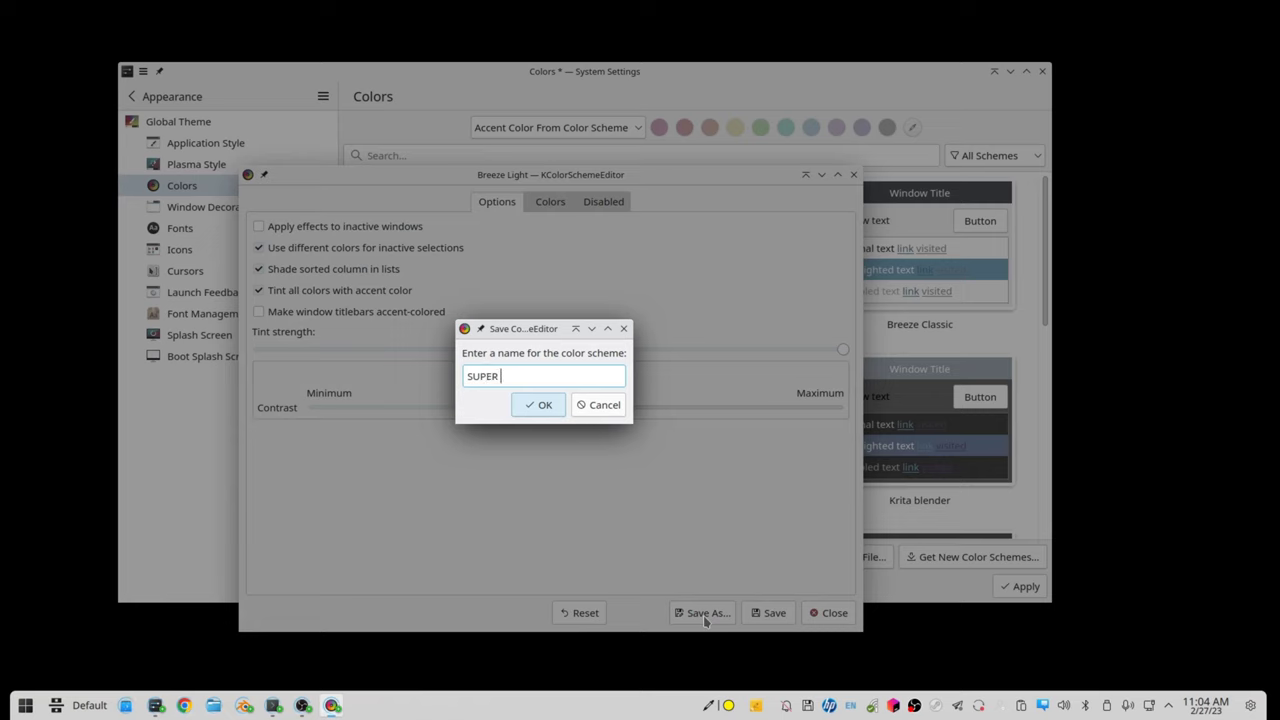
{"action": "type", "text": "SUPER COLORS"}
{"action": "key", "text": "Return"}
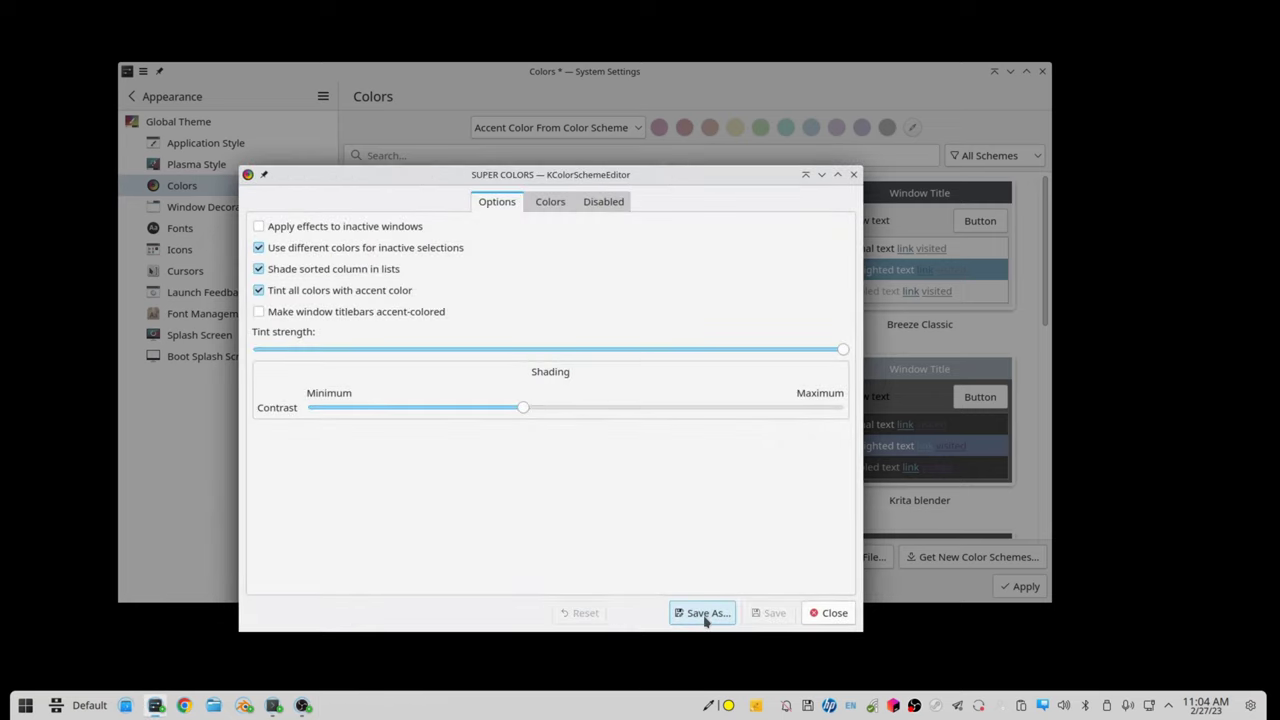
Add accent-coloured titlebars and maximum tint strength, overwrite SUPER COLORS, and apply it.
{"action": "left_click", "coordinate": [309, 312]}
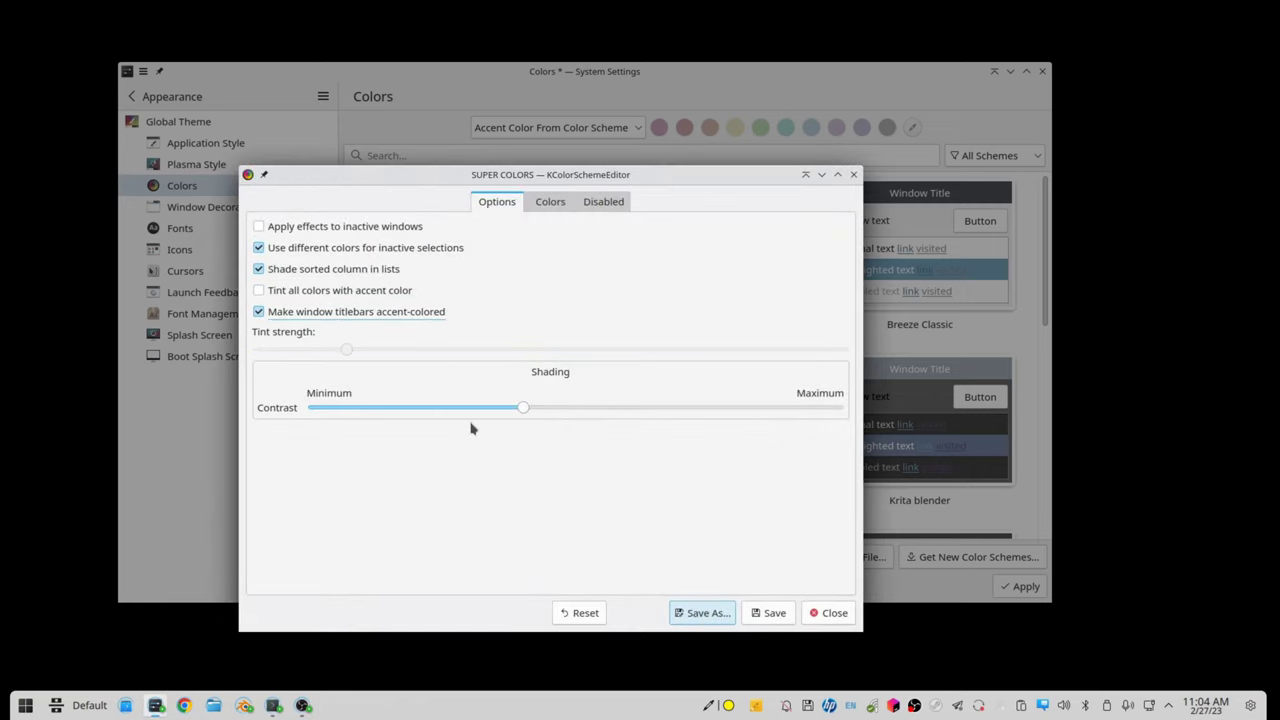
{"action": "left_click", "coordinate": [364, 296]}
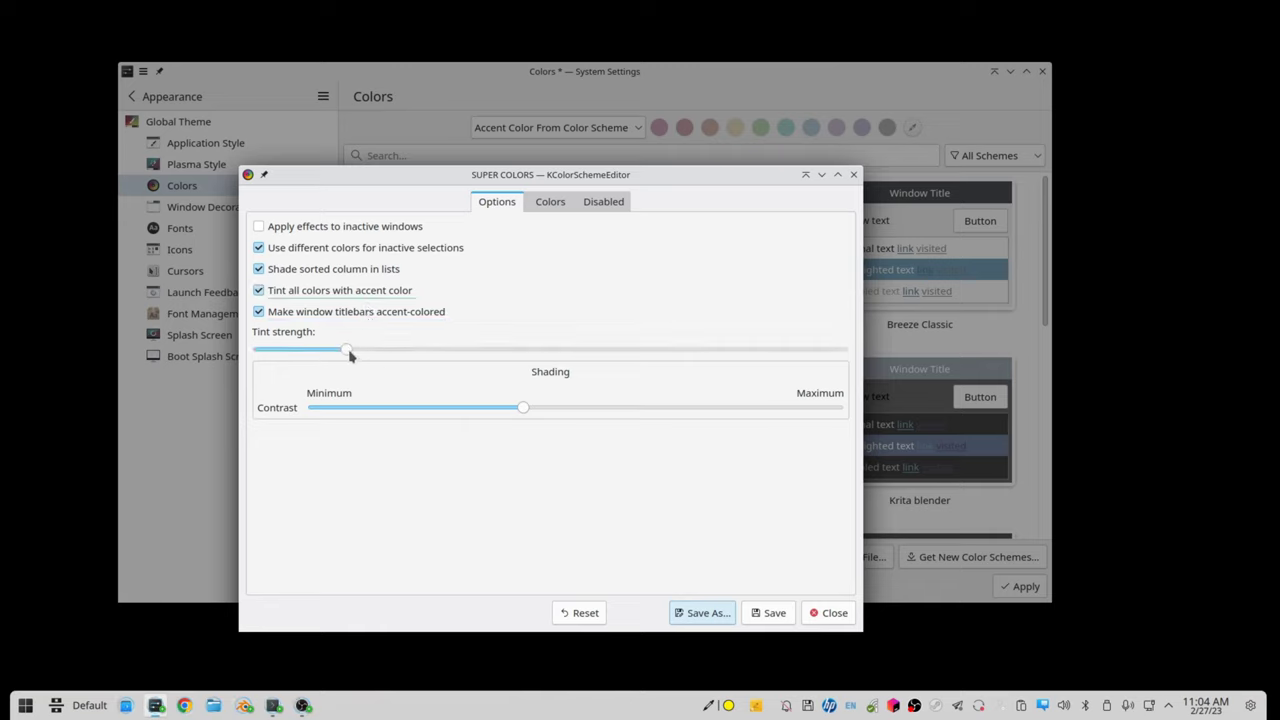
{"action": "left_click_drag", "start_coordinate": [349, 354], "coordinate": [878, 374]}
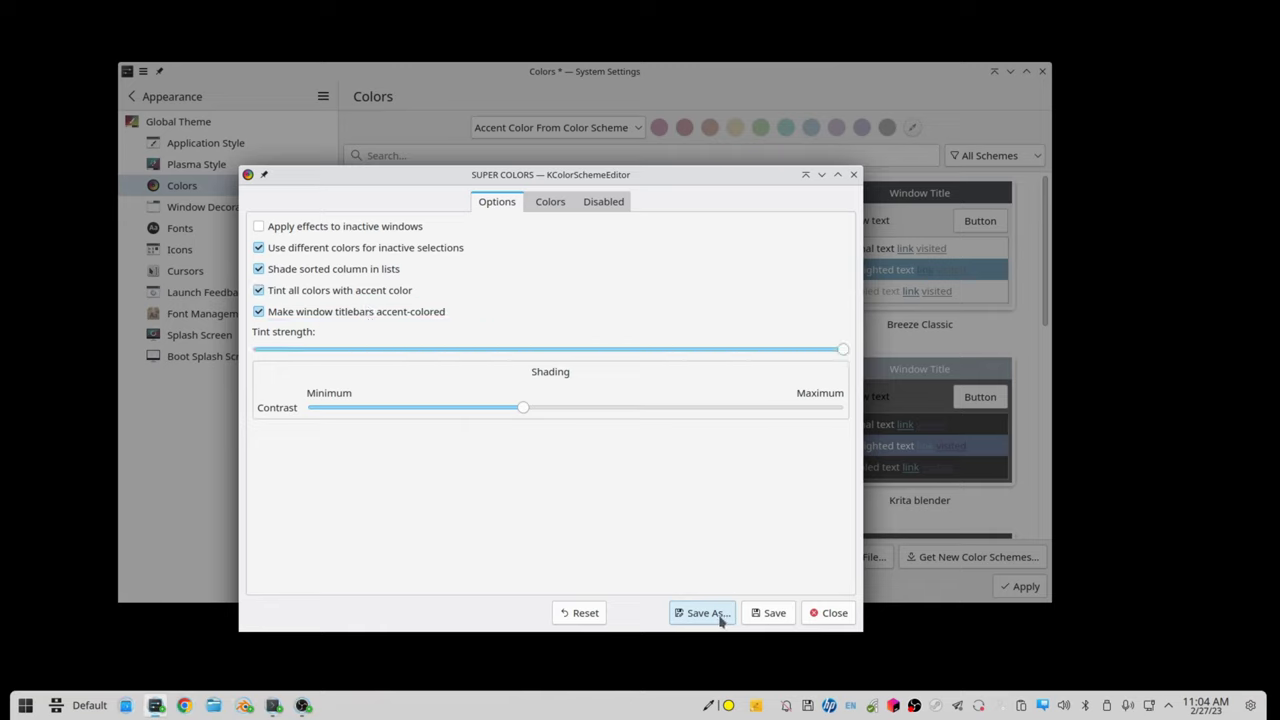
{"action": "left_click", "coordinate": [719, 619]}
{"action": "left_click", "coordinate": [536, 410]}
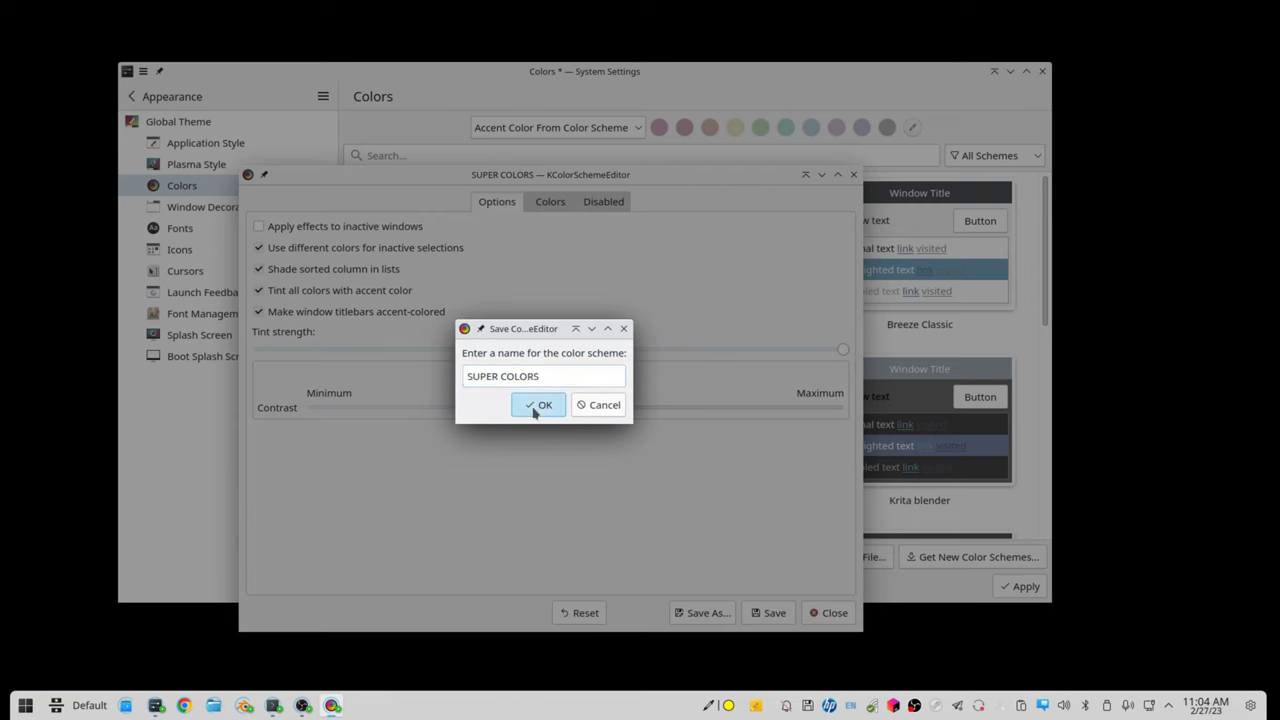
{"action": "left_click", "coordinate": [600, 405]}
{"action": "left_click", "coordinate": [838, 620]}
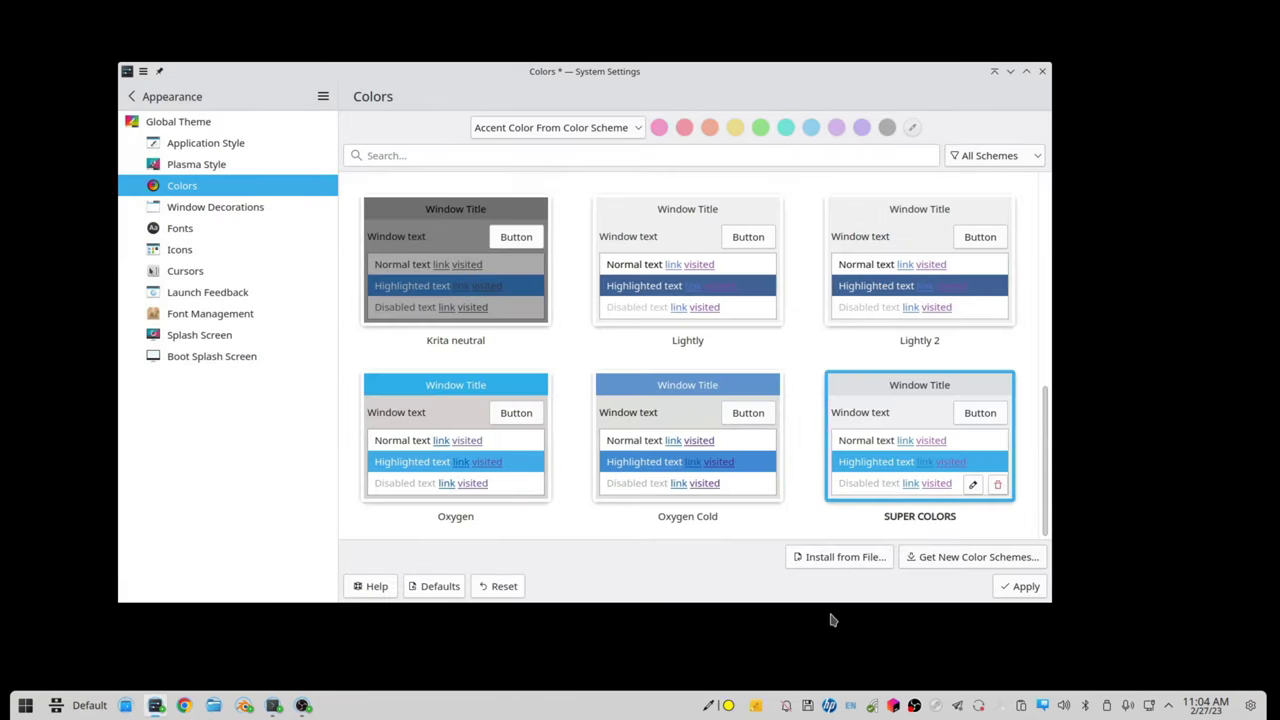
{"action": "left_click", "coordinate": [1024, 590]}
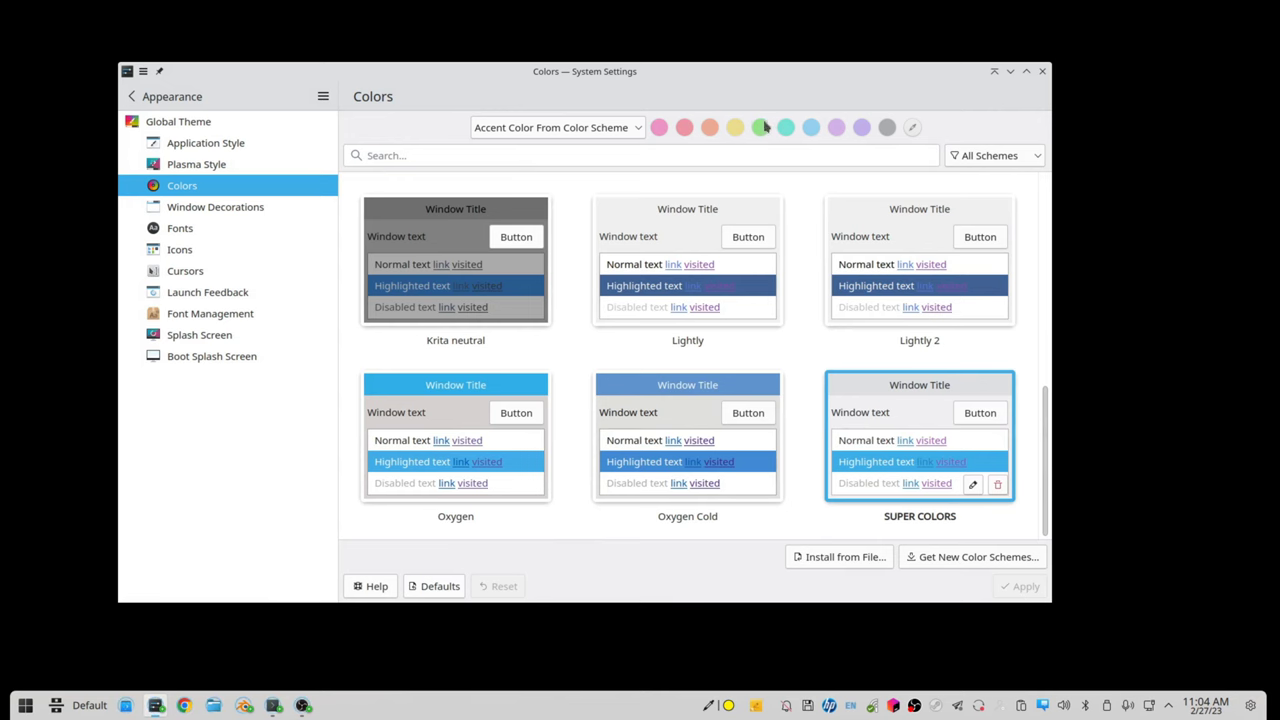
Apply a green custom accent colour, then switch to red and apply it.
{"action": "left_click", "coordinate": [761, 129]}
{"action": "left_click", "coordinate": [1017, 592]}
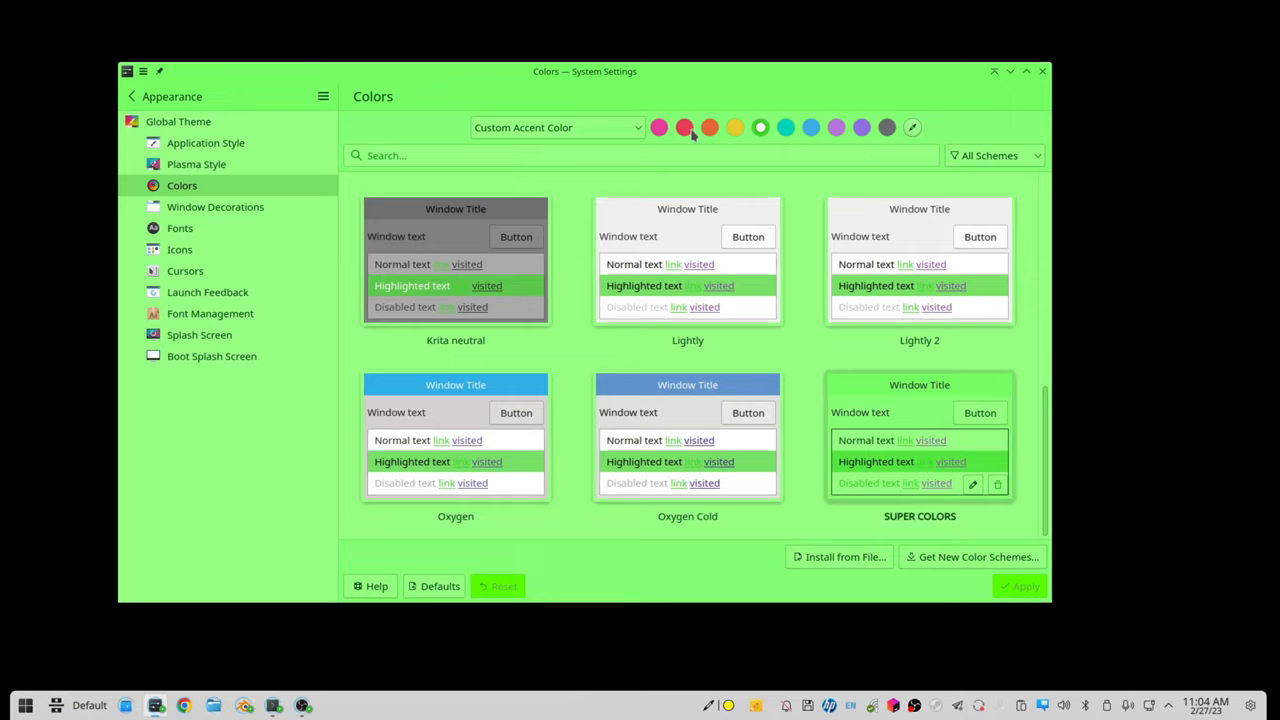
{"action": "left_click", "coordinate": [686, 129]}
{"action": "left_click", "coordinate": [1012, 590]}
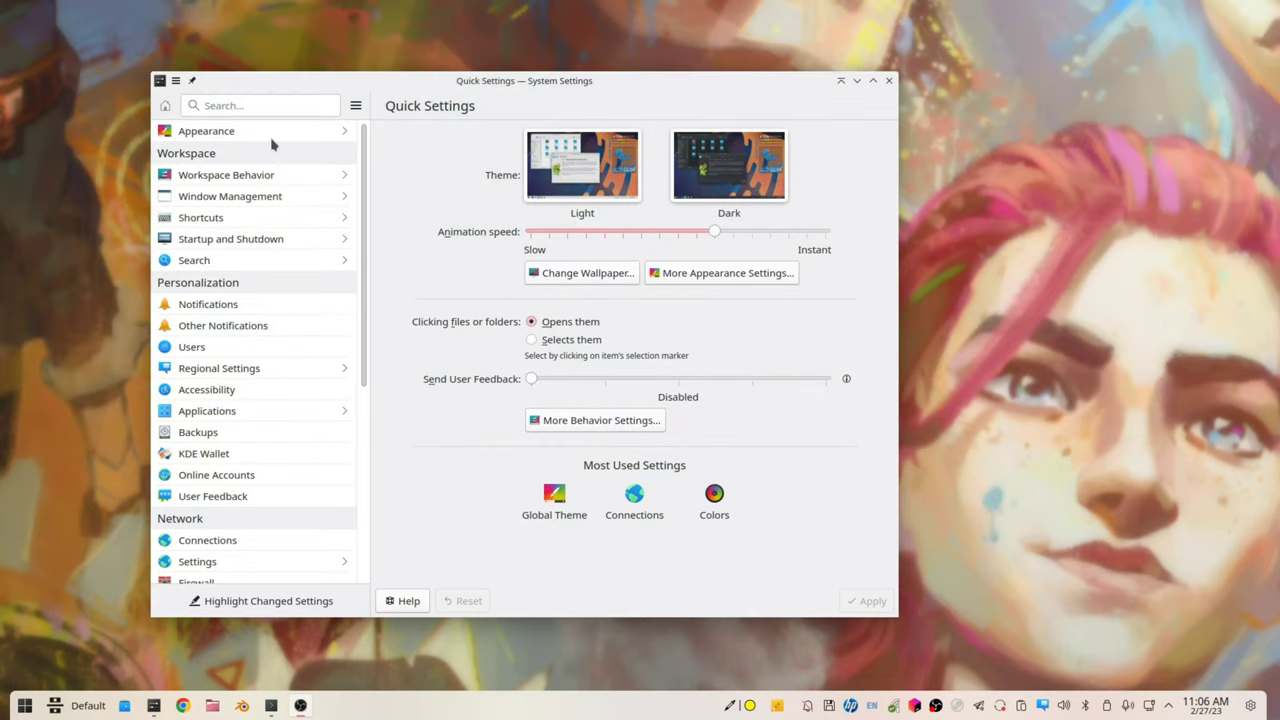
In Window Decorations' Titlebar Buttons, remove the Application menu and Shade buttons.
{"action": "left_click", "coordinate": [276, 131]}
{"action": "left_click", "coordinate": [265, 217]}
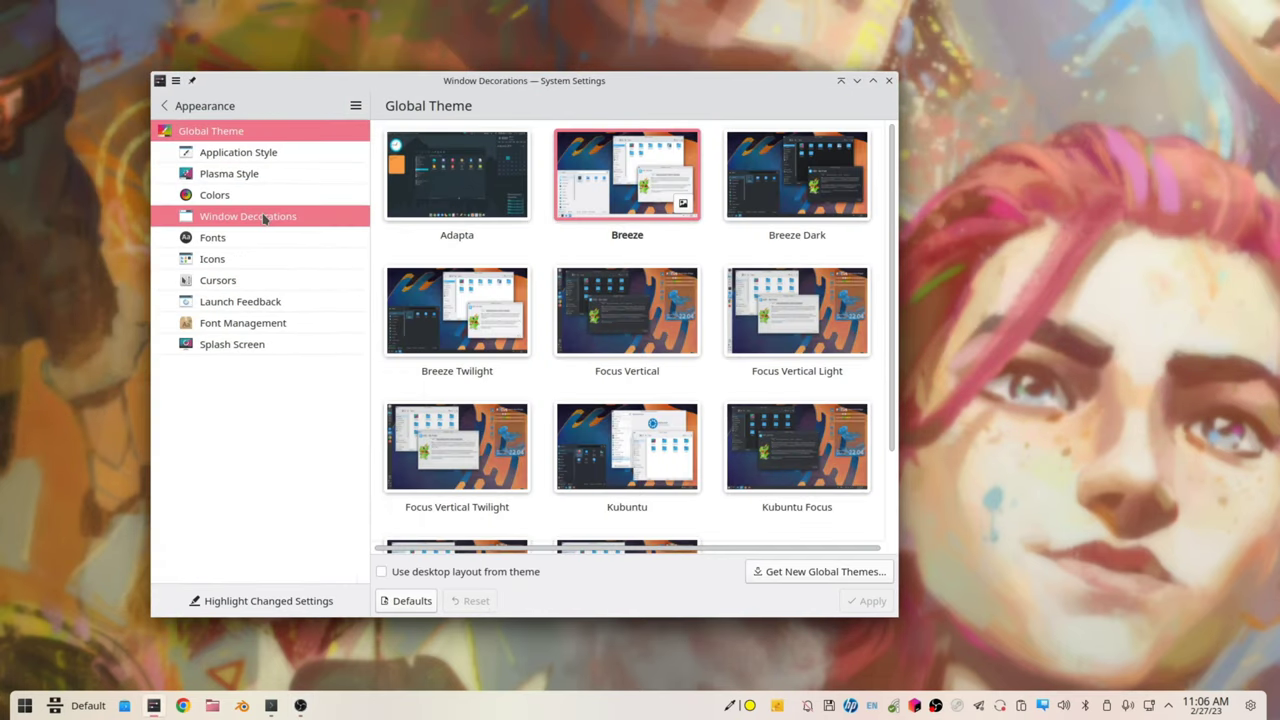
{"action": "left_click", "coordinate": [497, 137]}
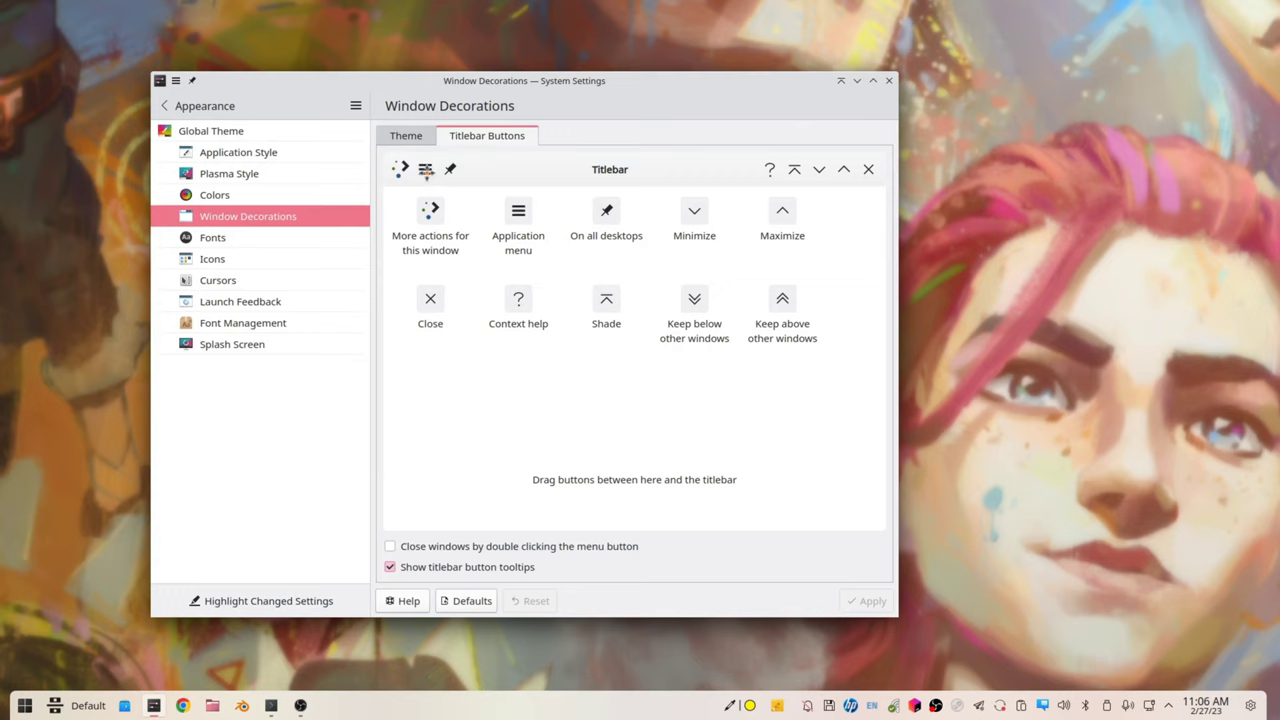
{"action": "left_click_drag", "start_coordinate": [426, 170], "coordinate": [470, 240]}
{"action": "left_click_drag", "start_coordinate": [793, 204], "coordinate": [748, 259]}
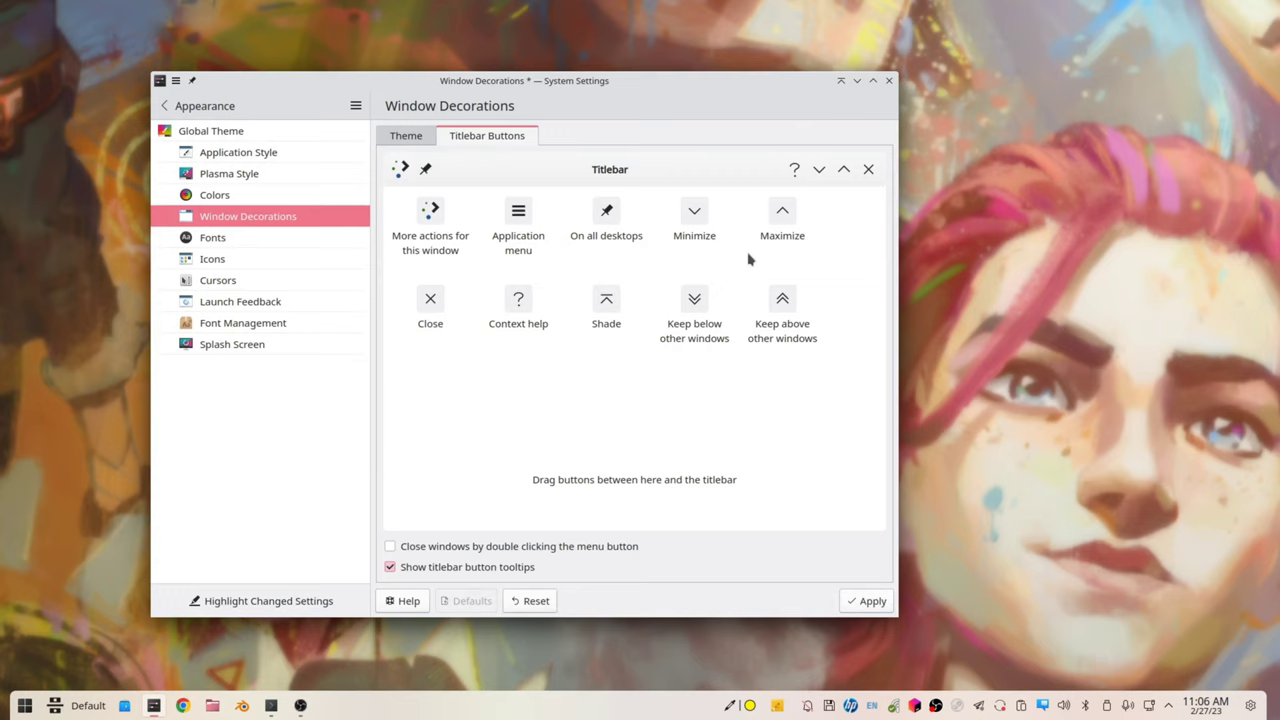
Roll the window up and back down, then add Keep below and Keep above buttons.
{"action": "left_click", "coordinate": [841, 81]}
{"action": "left_click", "coordinate": [841, 81]}
{"action": "left_click", "coordinate": [841, 81]}
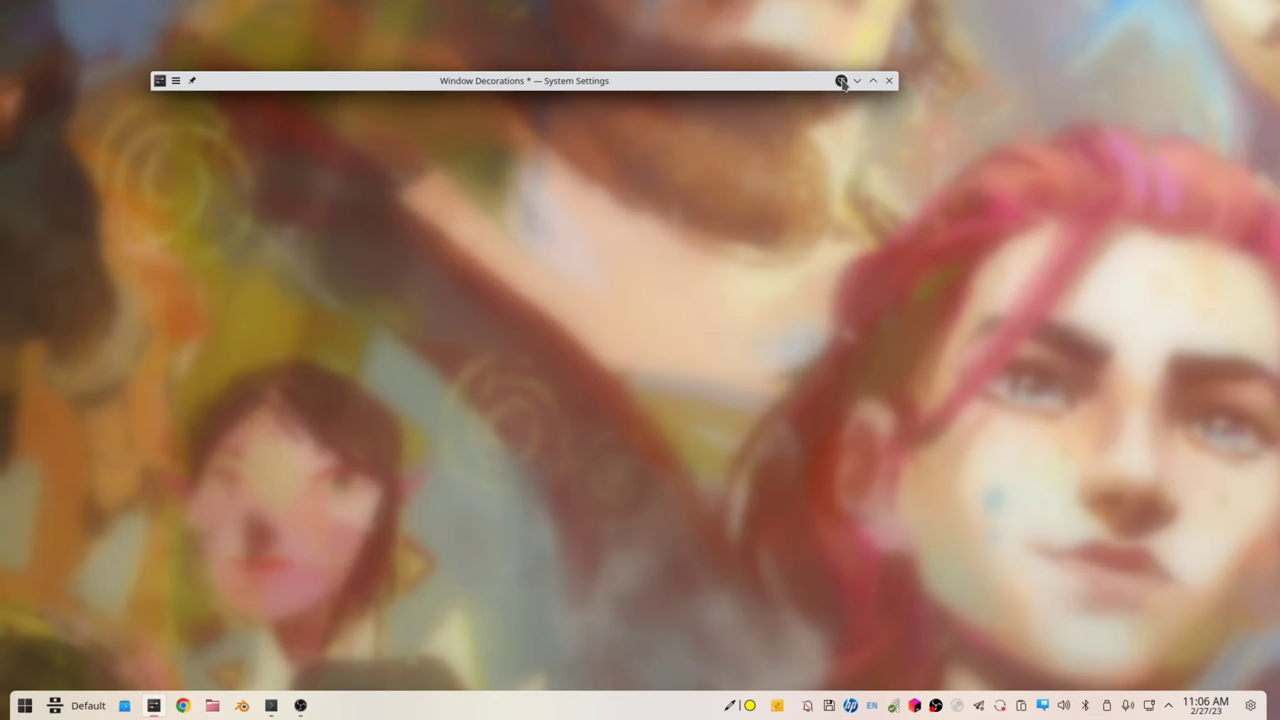
{"action": "left_click", "coordinate": [841, 81]}
{"action": "left_click", "coordinate": [841, 81]}
{"action": "left_click", "coordinate": [841, 81]}
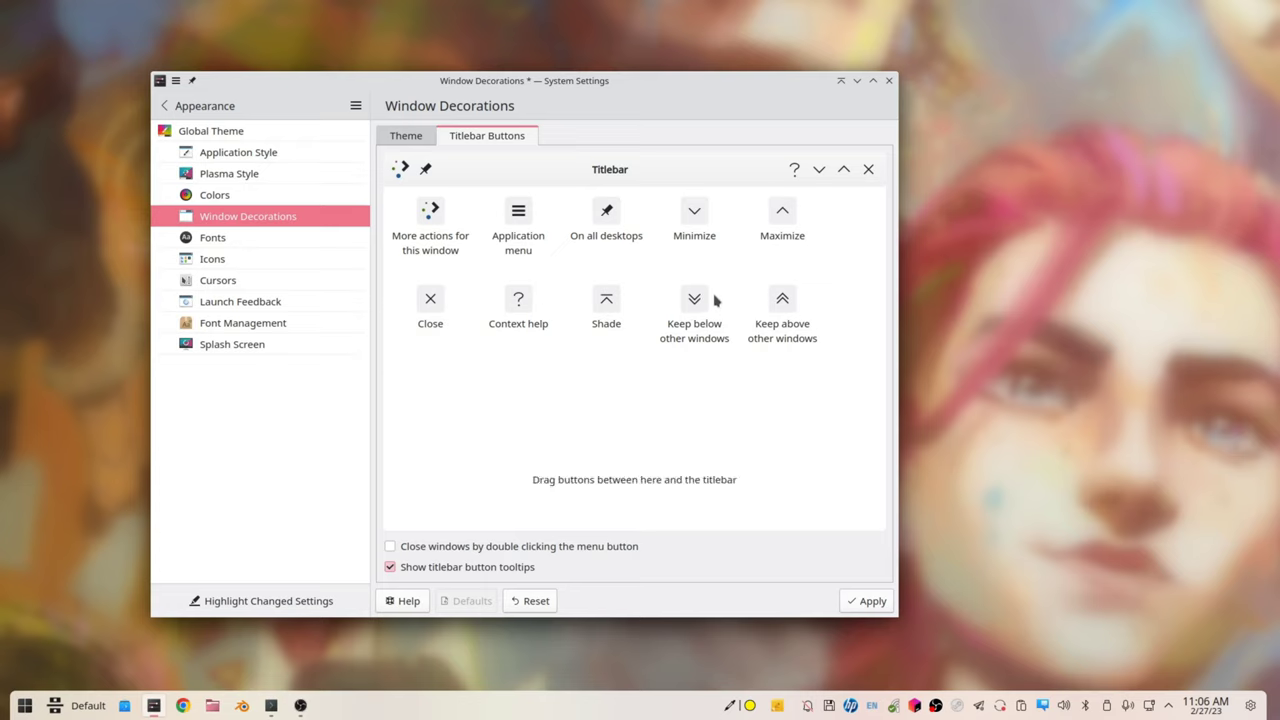
{"action": "left_click_drag", "start_coordinate": [692, 305], "coordinate": [789, 193]}
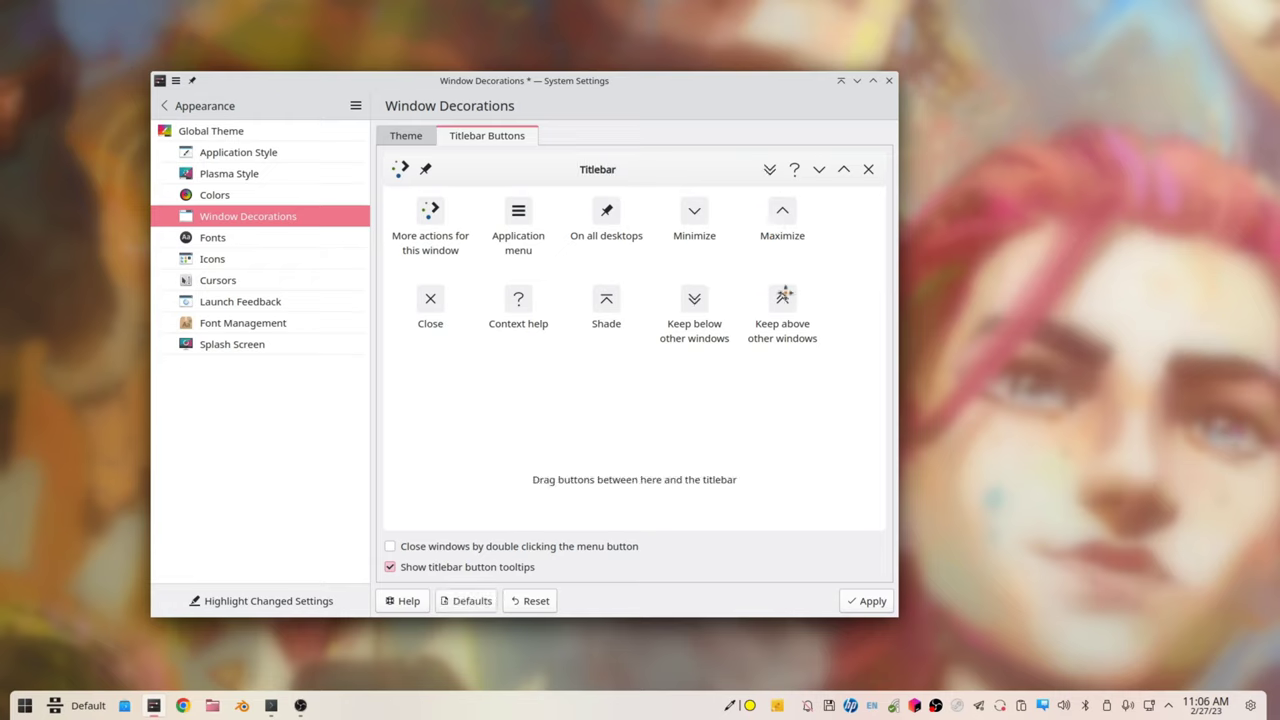
{"action": "left_click_drag", "start_coordinate": [783, 294], "coordinate": [731, 164]}
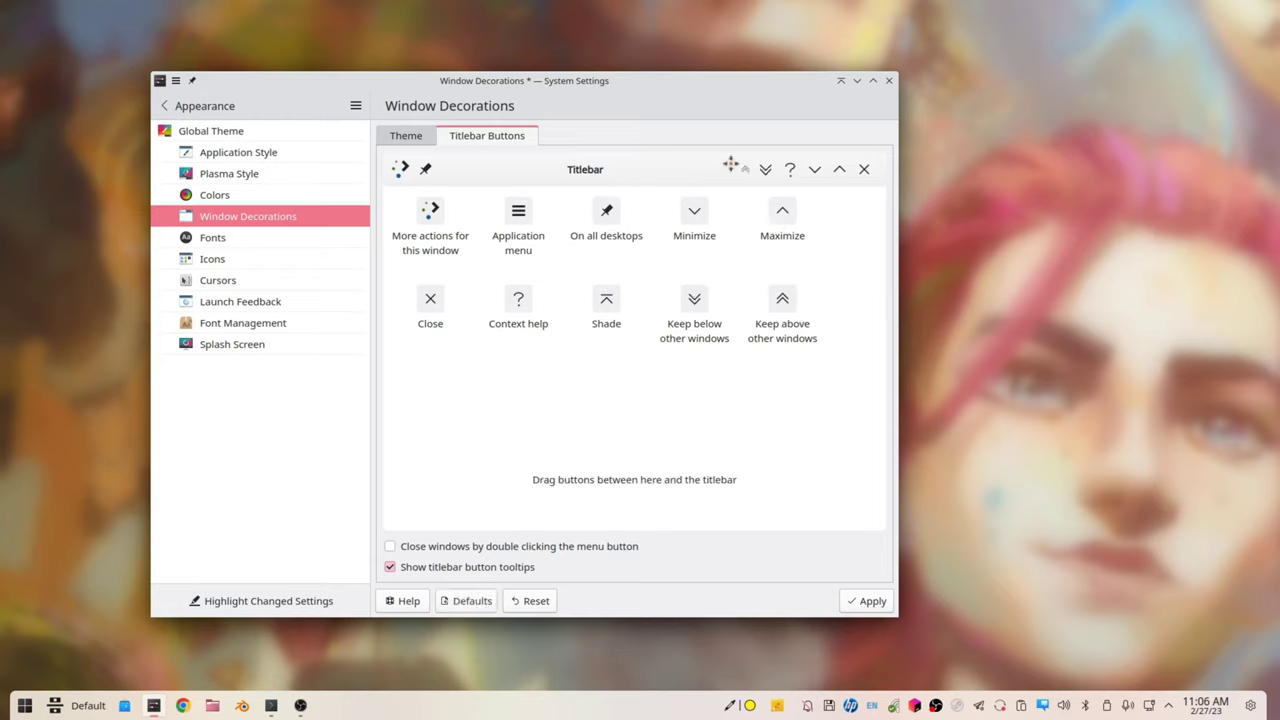
Apply the new keep-above and keep-below titlebar buttons to the Breeze window decoration.
{"action": "left_click", "coordinate": [872, 602]}
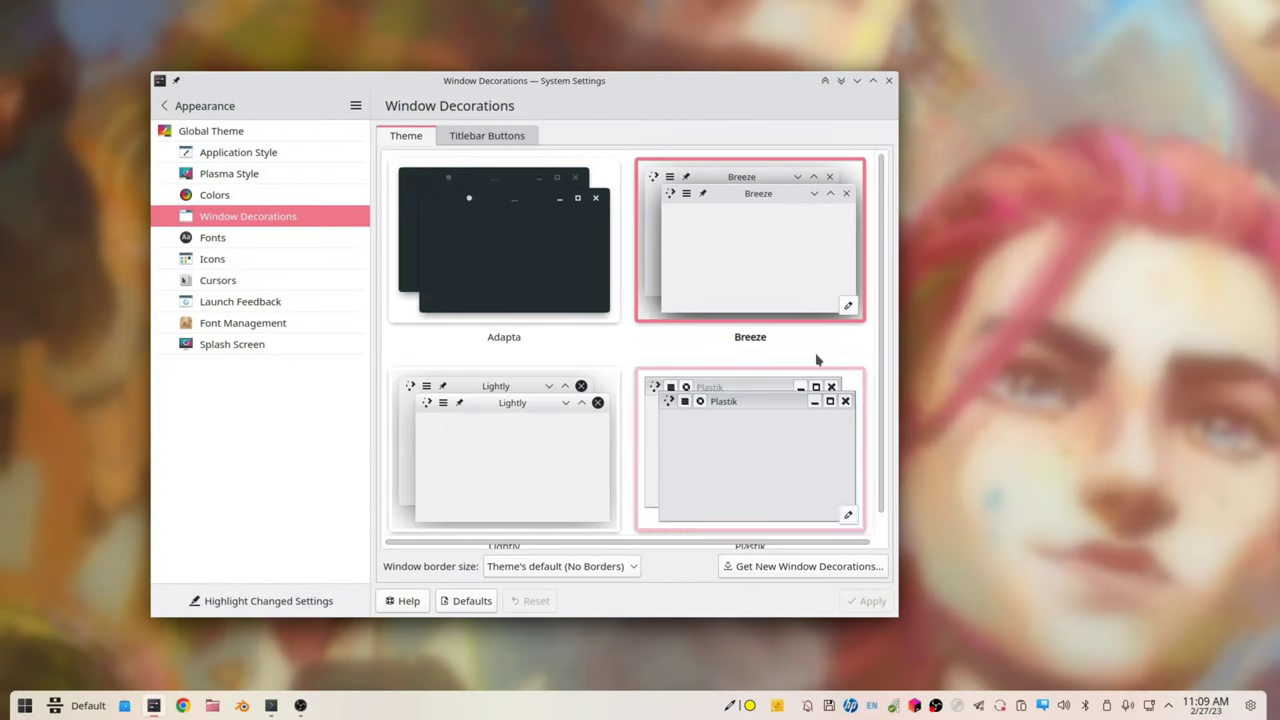
{"action": "left_click", "coordinate": [556, 256]}
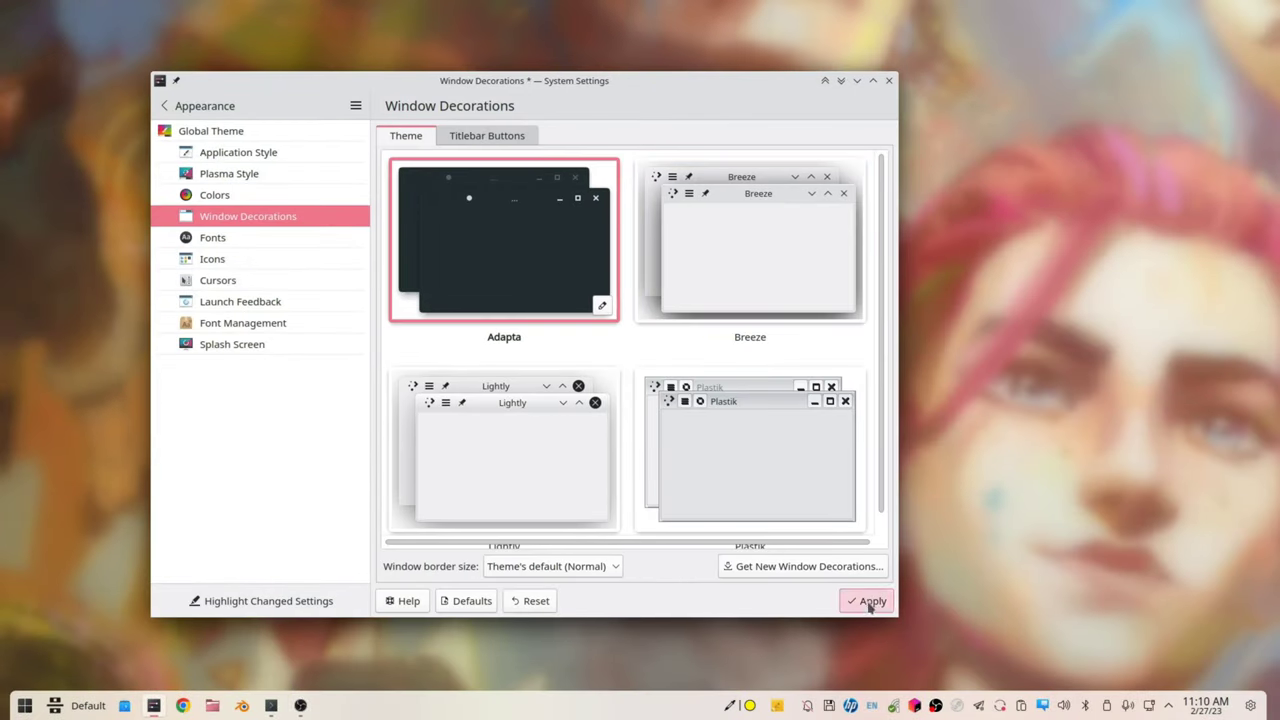
{"action": "left_click", "coordinate": [870, 602]}
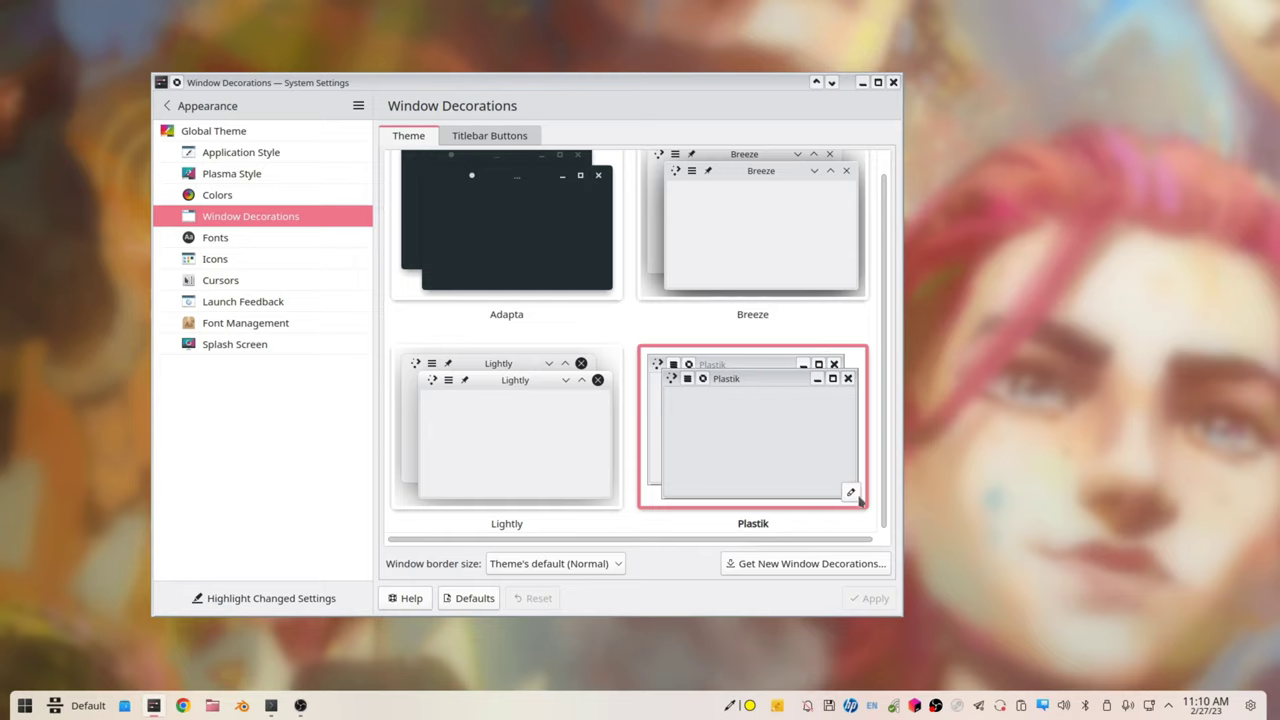
{"action": "left_click", "coordinate": [826, 566]}
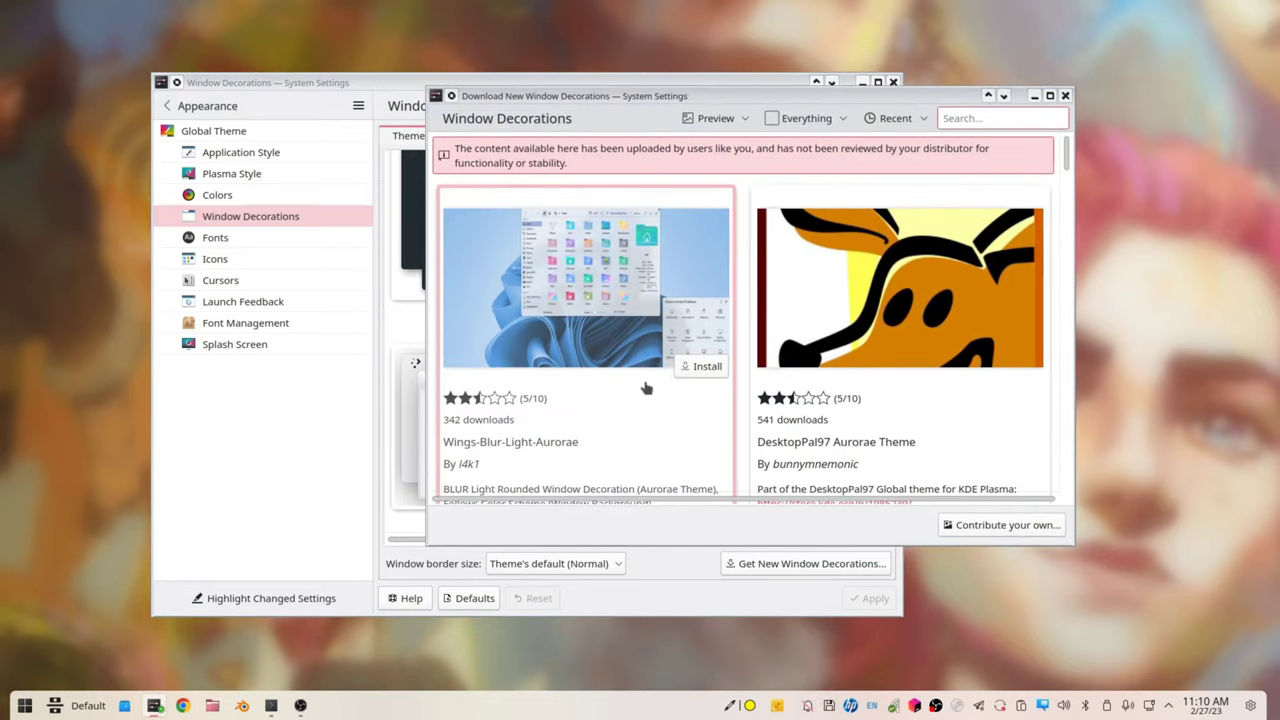
{"action": "left_click_drag", "start_coordinate": [1065, 150], "coordinate": [1040, 266]}
{"action": "left_click", "coordinate": [1065, 96]}
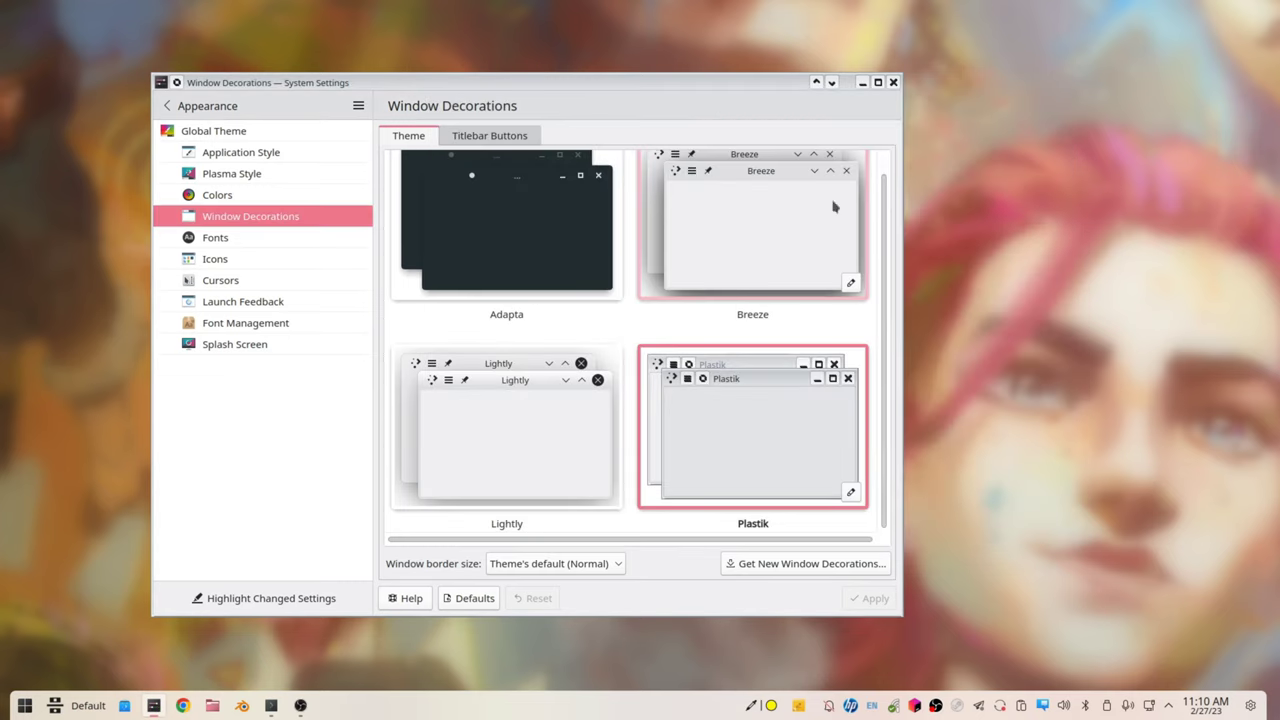
{"action": "left_click", "coordinate": [783, 270]}
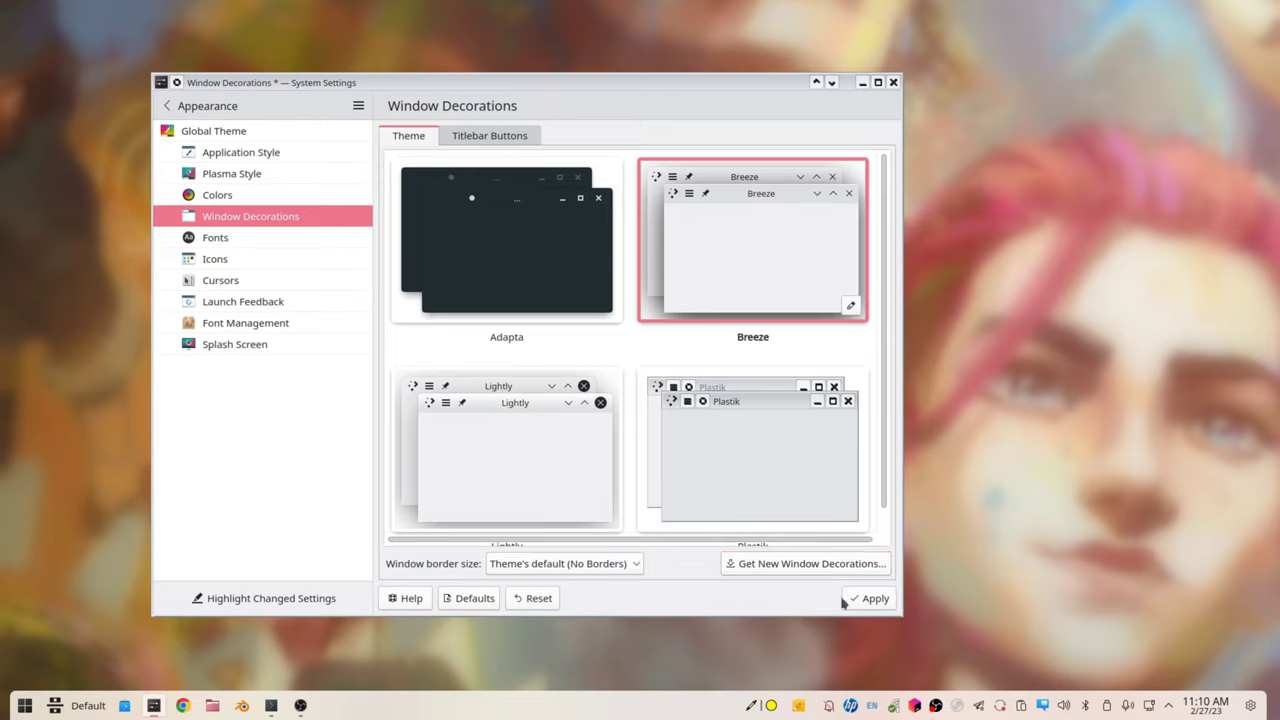
{"action": "left_click", "coordinate": [632, 564]}
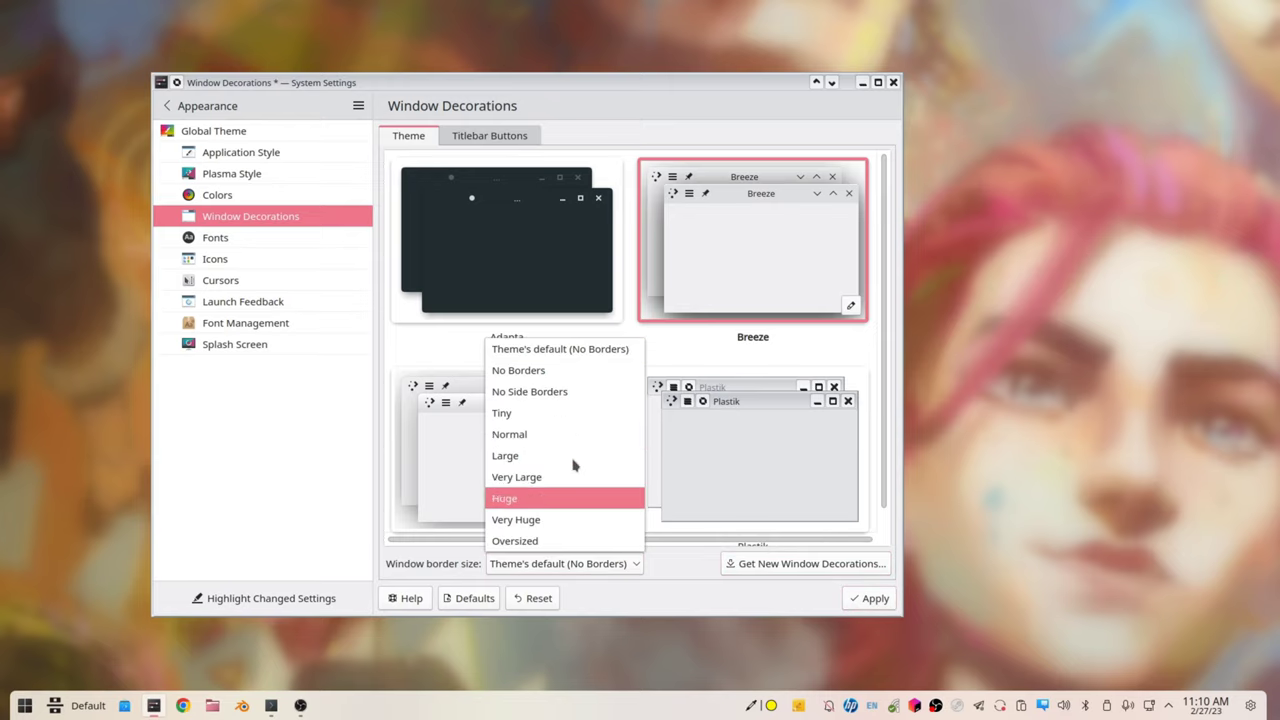
{"action": "left_click", "coordinate": [601, 568]}
{"action": "left_click", "coordinate": [868, 598]}
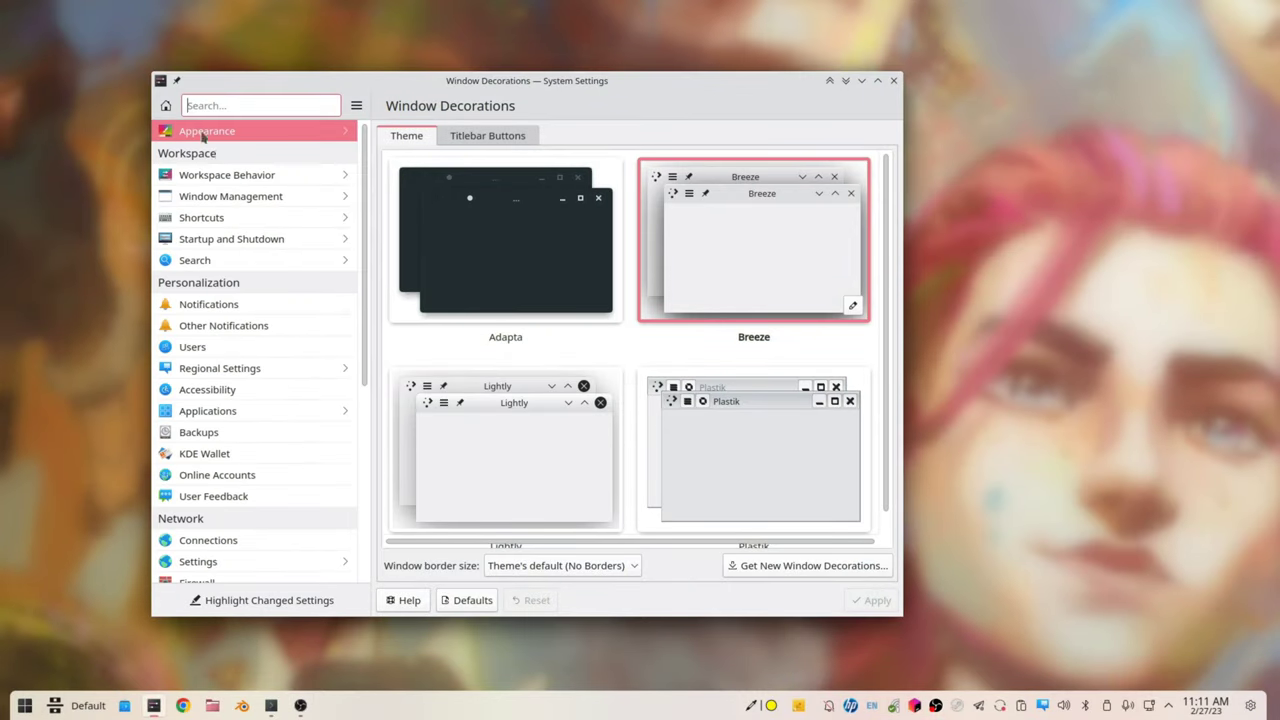
In Workspace Behavior's Desktop Effects, search 'contr' and untick Background contrast.
{"action": "left_click", "coordinate": [229, 175]}
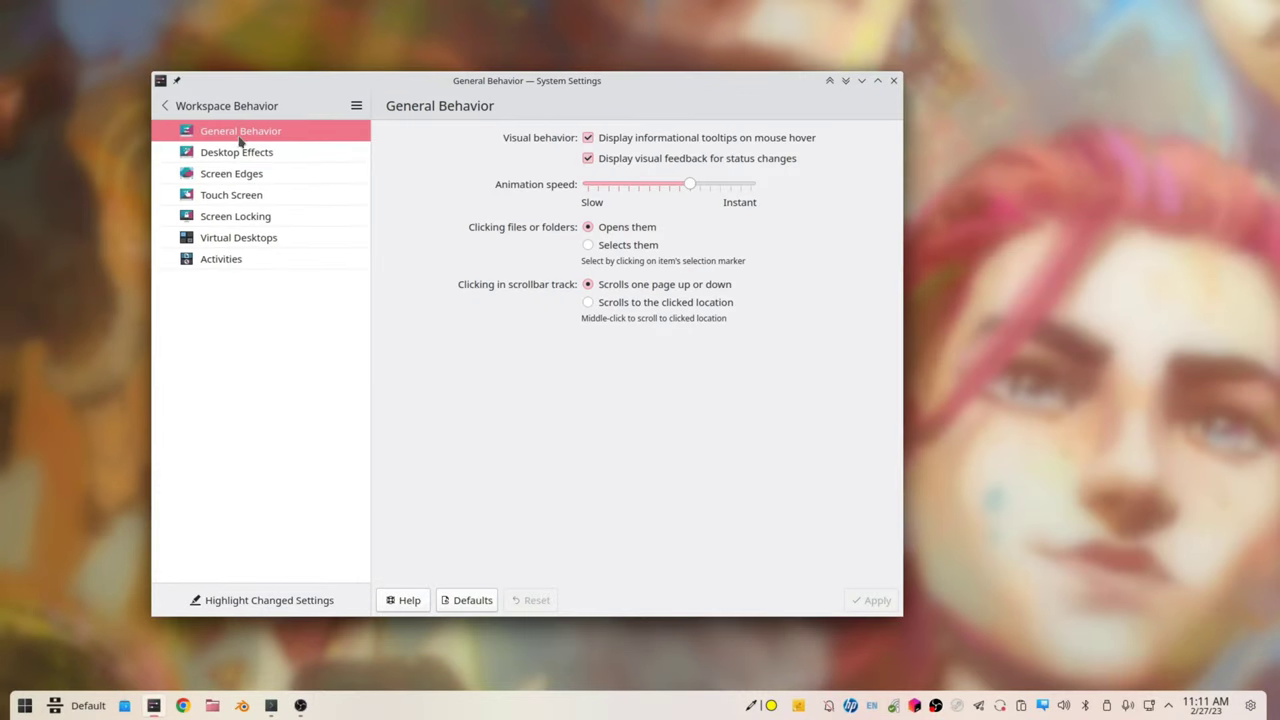
{"action": "left_click", "coordinate": [245, 154]}
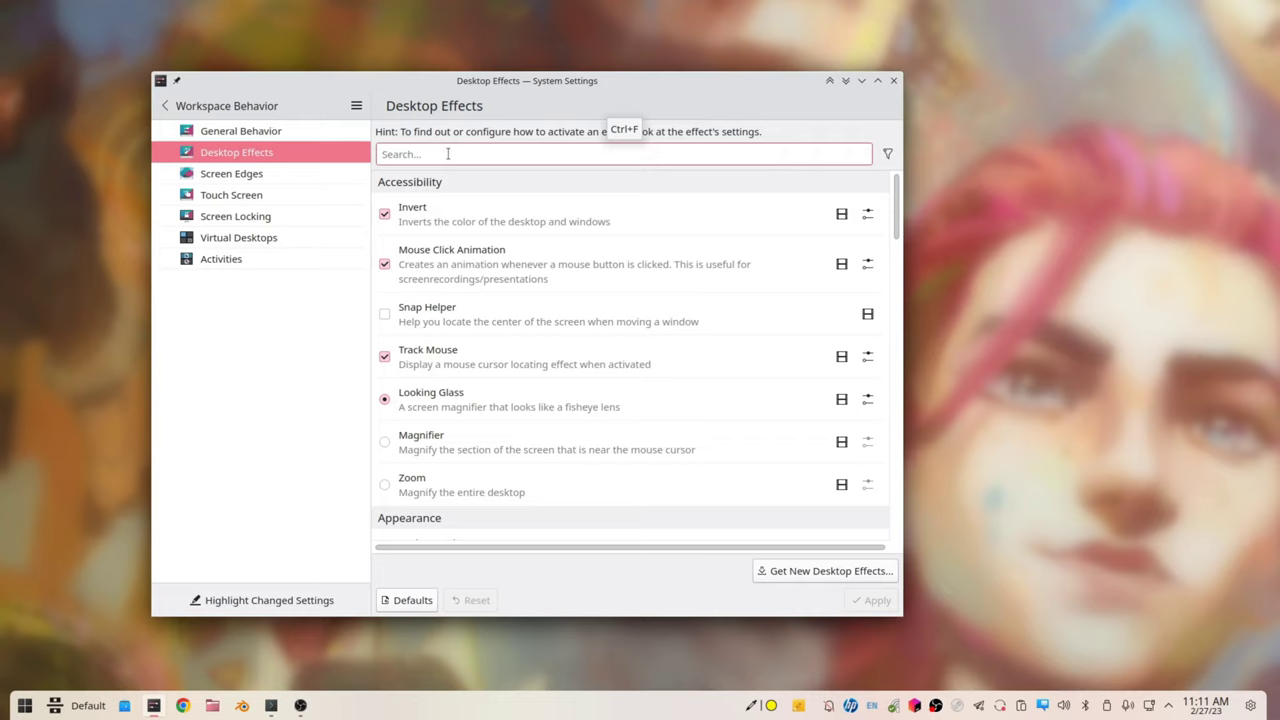
{"action": "type", "text": "contr"}
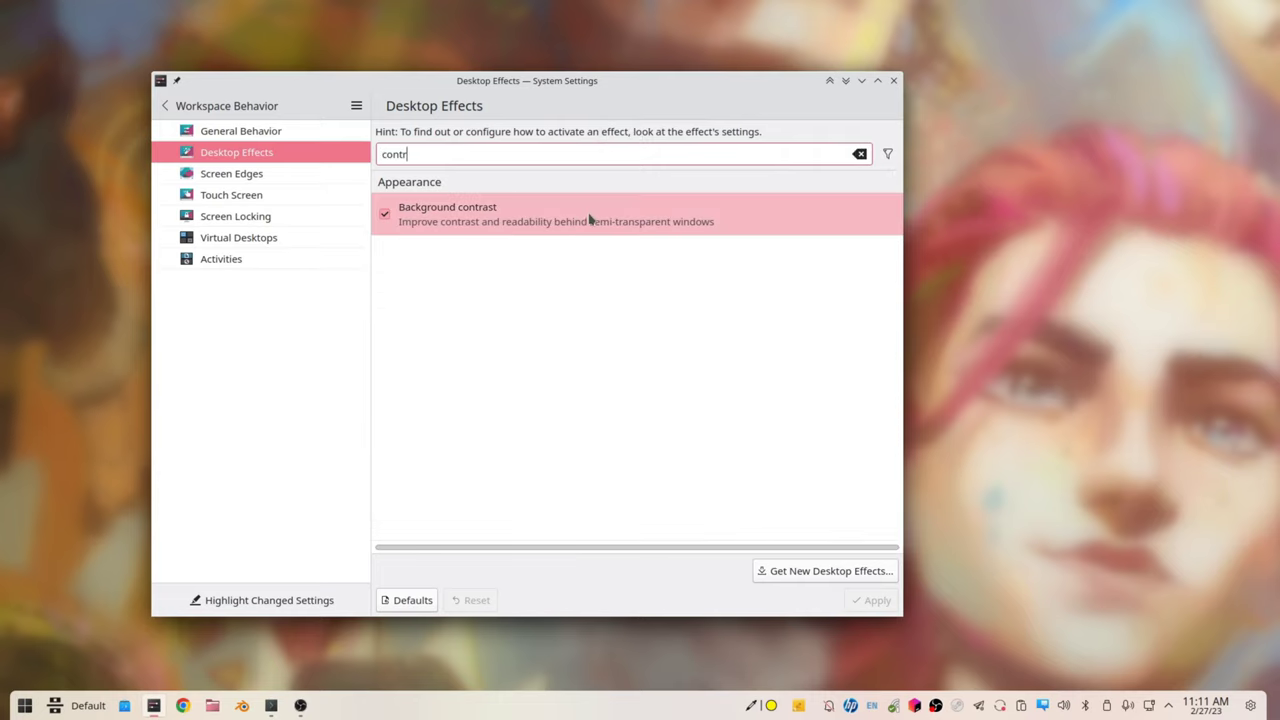
{"action": "left_click", "coordinate": [384, 214]}
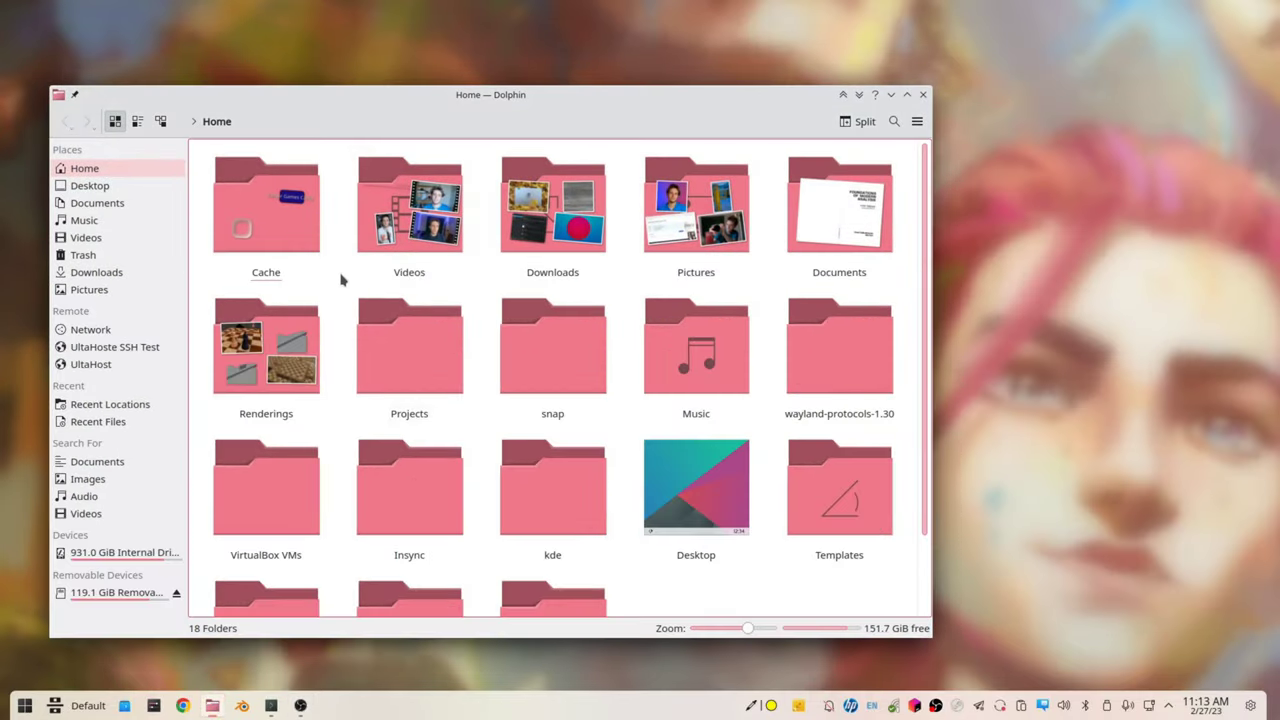
Navigate Dolphin to .local/share/plasma/desktoptheme and open the Frosted theme folder.
{"action": "key", "text": "ctrl+l"}
{"action": "type", "text": "."}
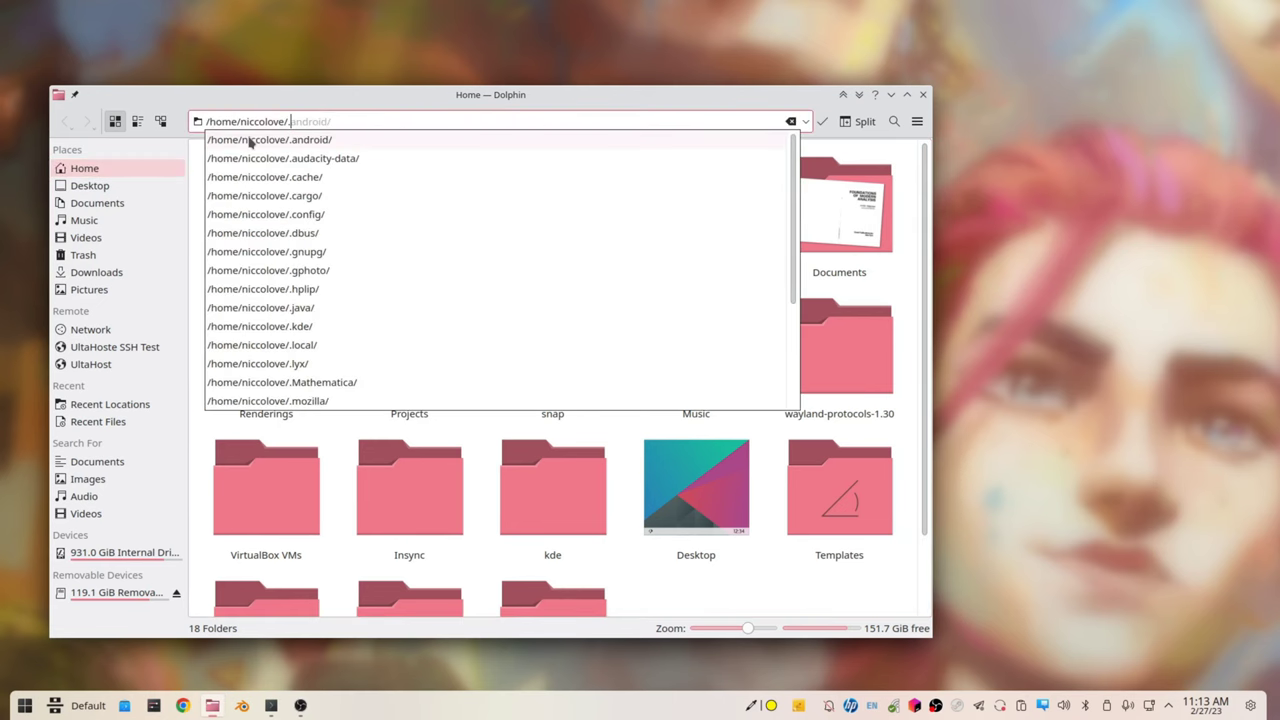
{"action": "type", "text": "local/share/"}
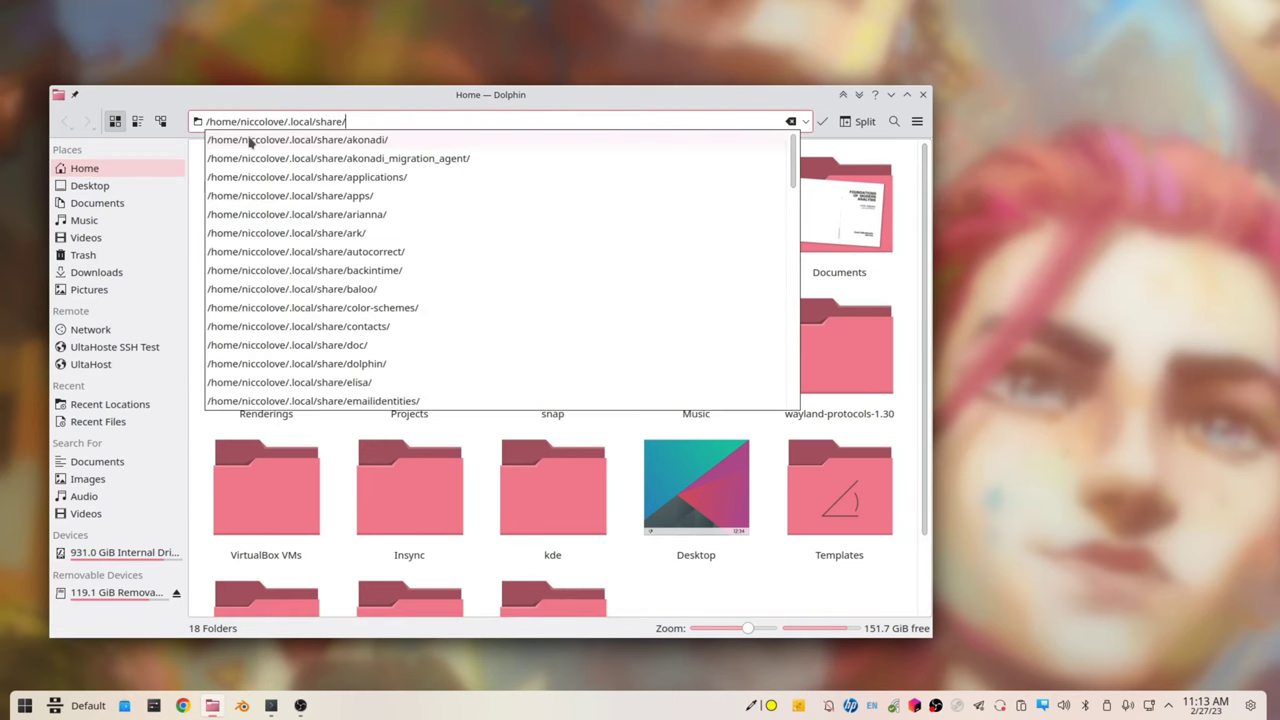
{"action": "type", "text": "plasma/desktoptheme/"}
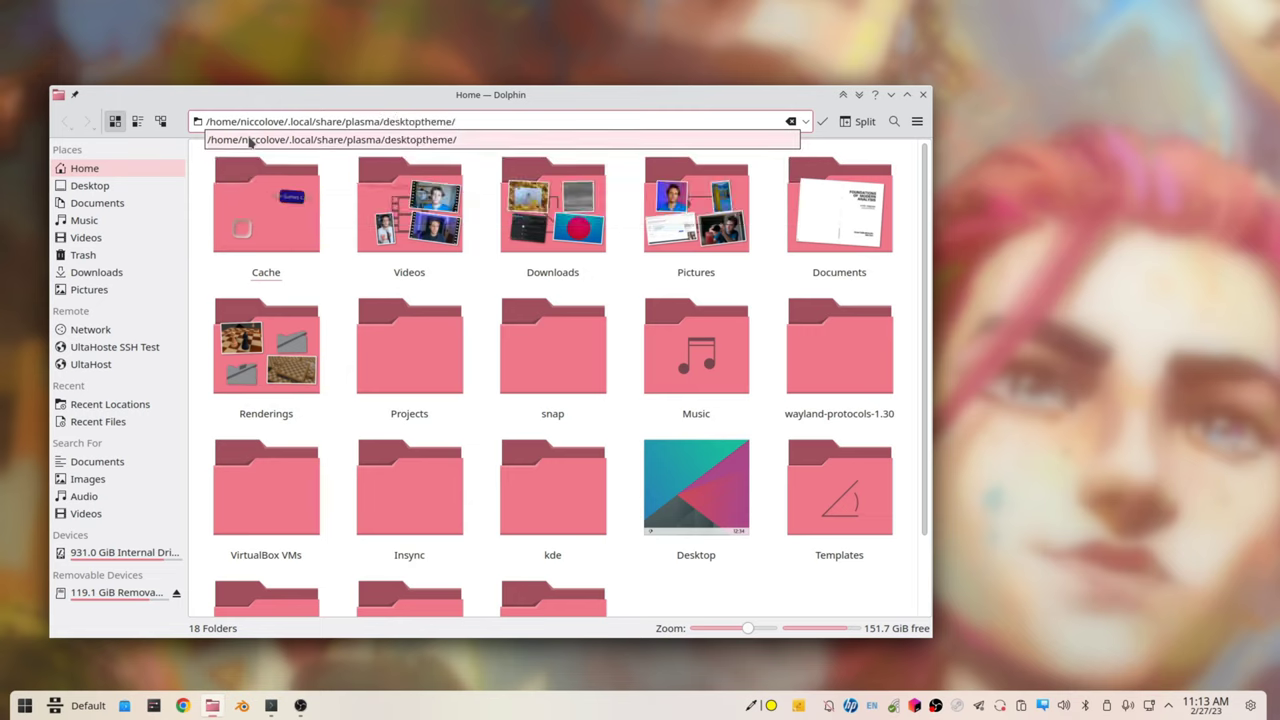
{"action": "key", "text": "Return"}
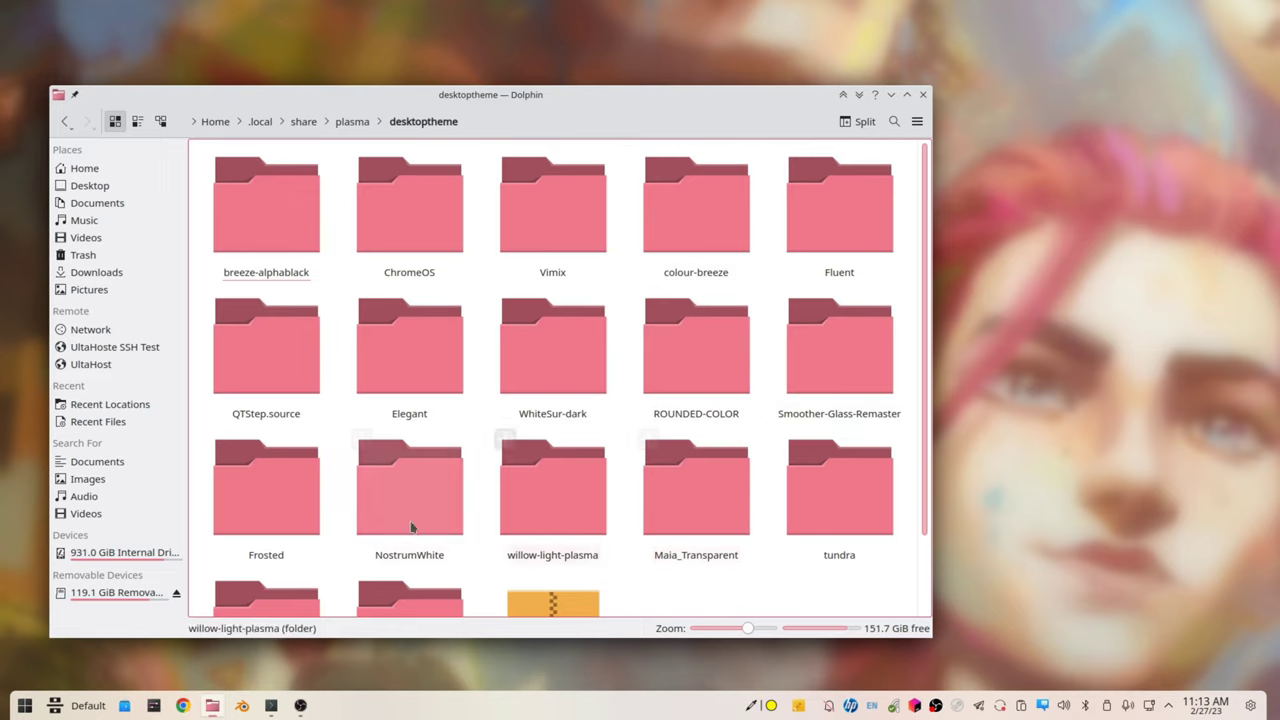
{"action": "left_click", "coordinate": [275, 534]}
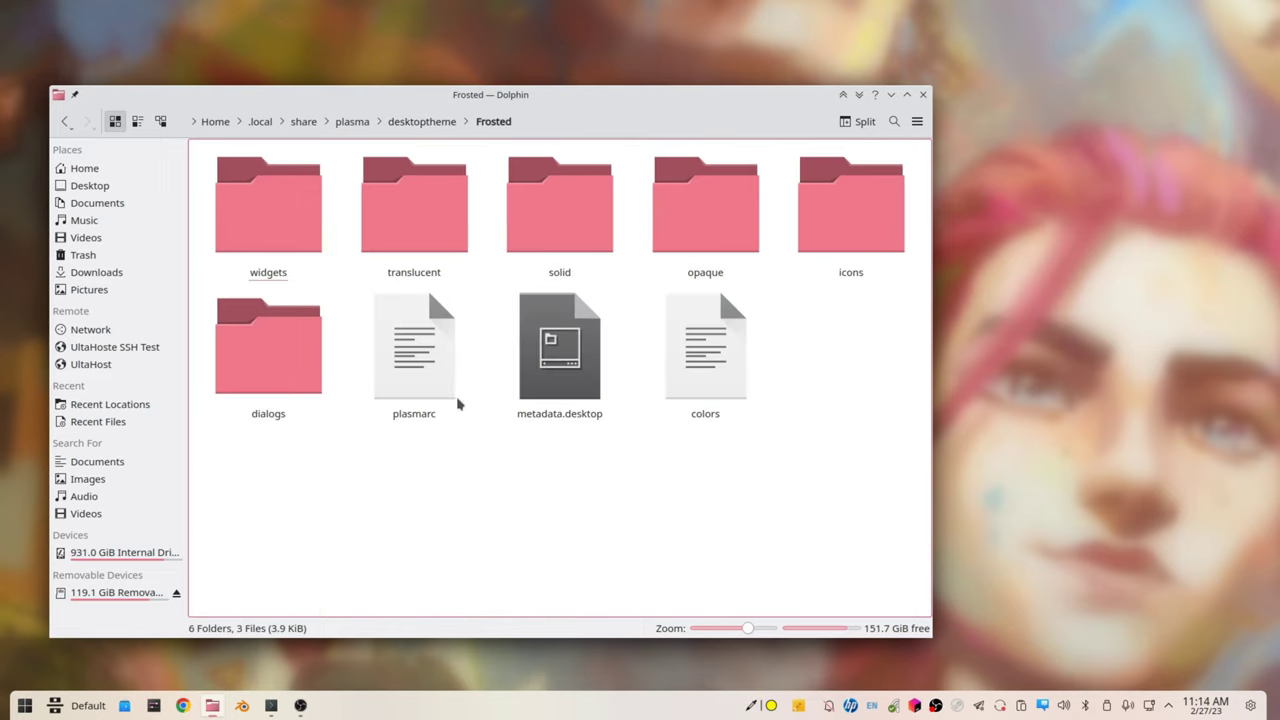
Open Frosted's metadata.desktop in Kate and set ContrastEffect enabled=true, adding saturation=10 and contrast=10.
{"action": "right_click", "coordinate": [549, 377]}
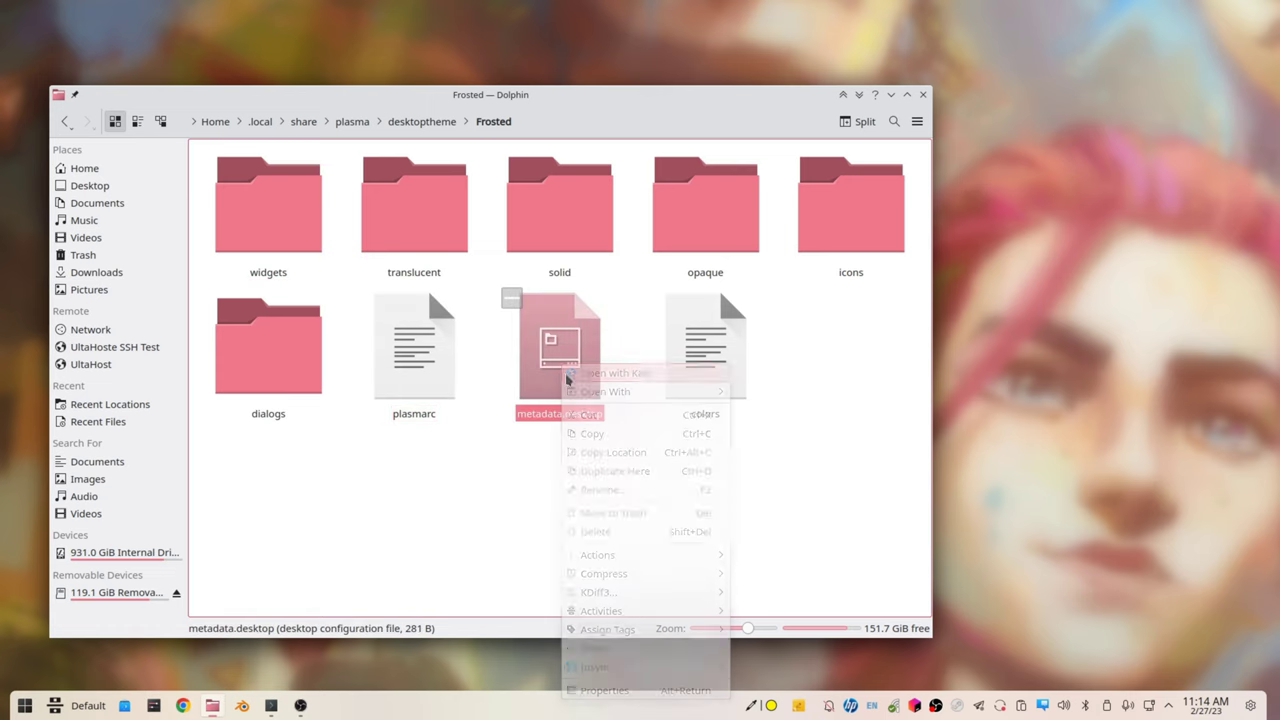
{"action": "left_click", "coordinate": [580, 370]}
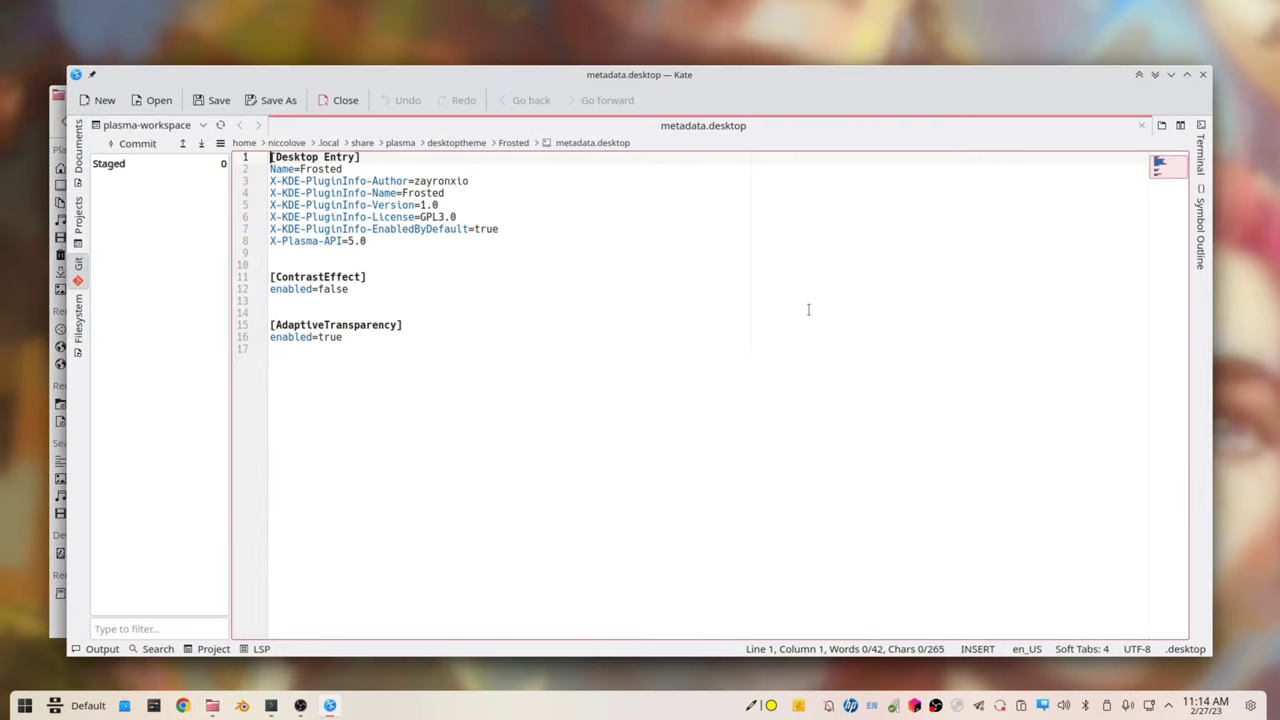
{"action": "left_click", "coordinate": [381, 288]}
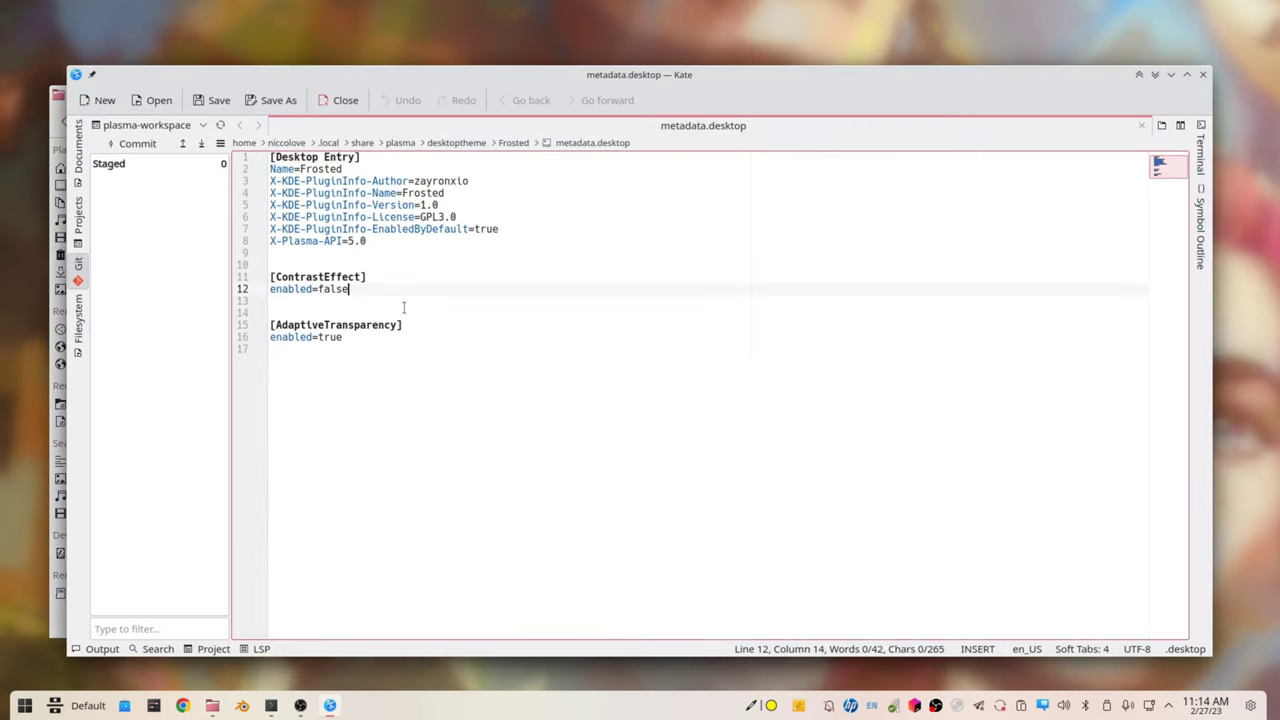
{"action": "key", "text": "Return"}
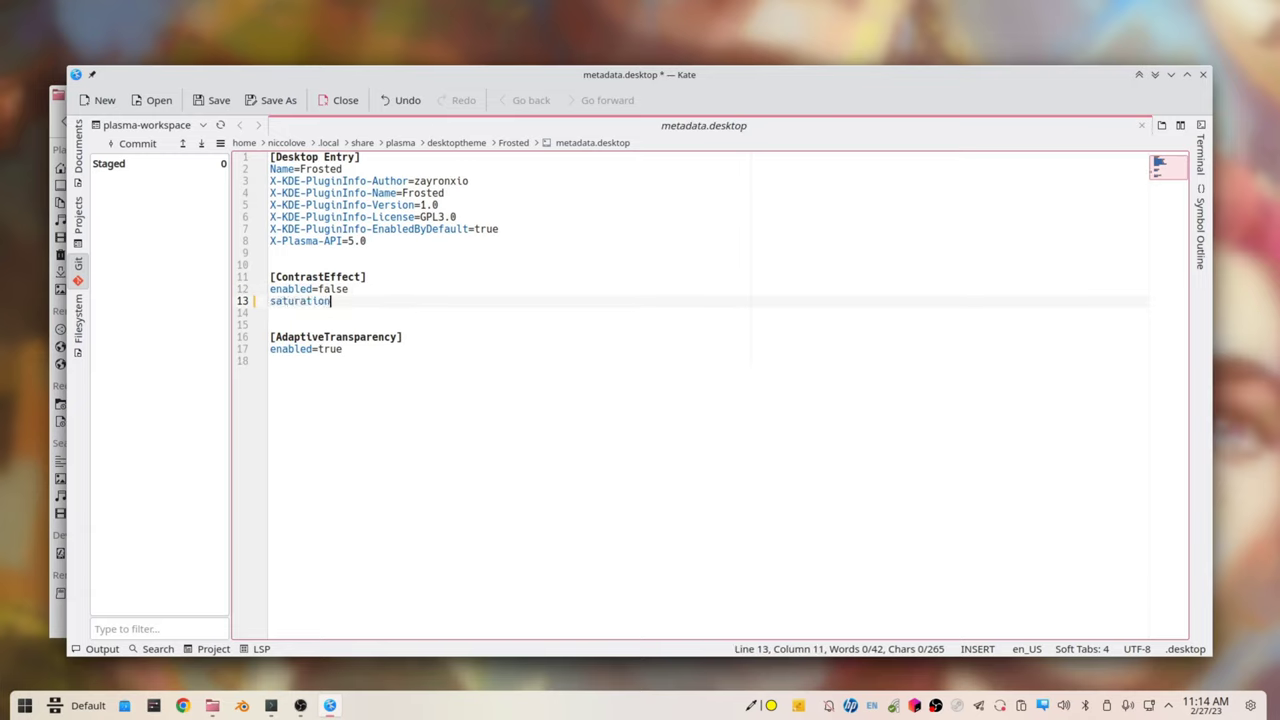
{"action": "key", "text": "Up"}
{"action": "key", "text": "End"}
{"action": "key", "text": "ctrl+shift+Left"}
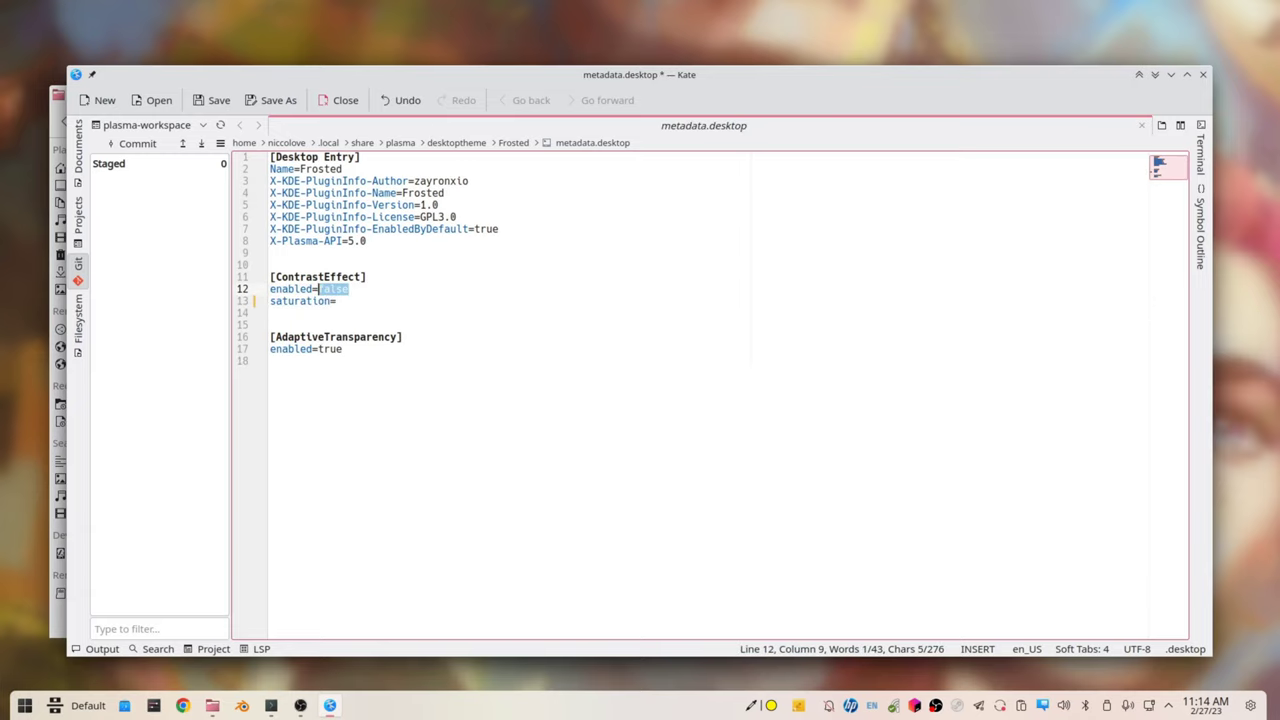
{"action": "type", "text": "0"}
{"action": "key", "text": "Return"}
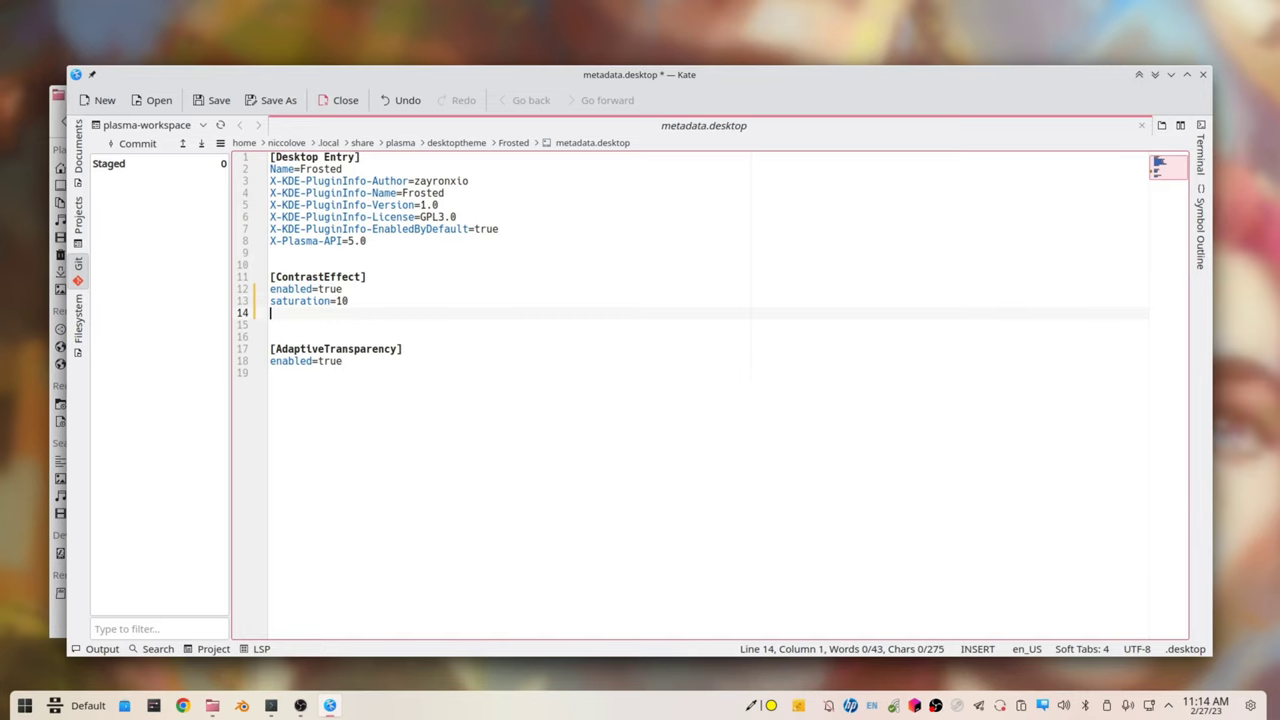
{"action": "type", "text": "contrast/"}
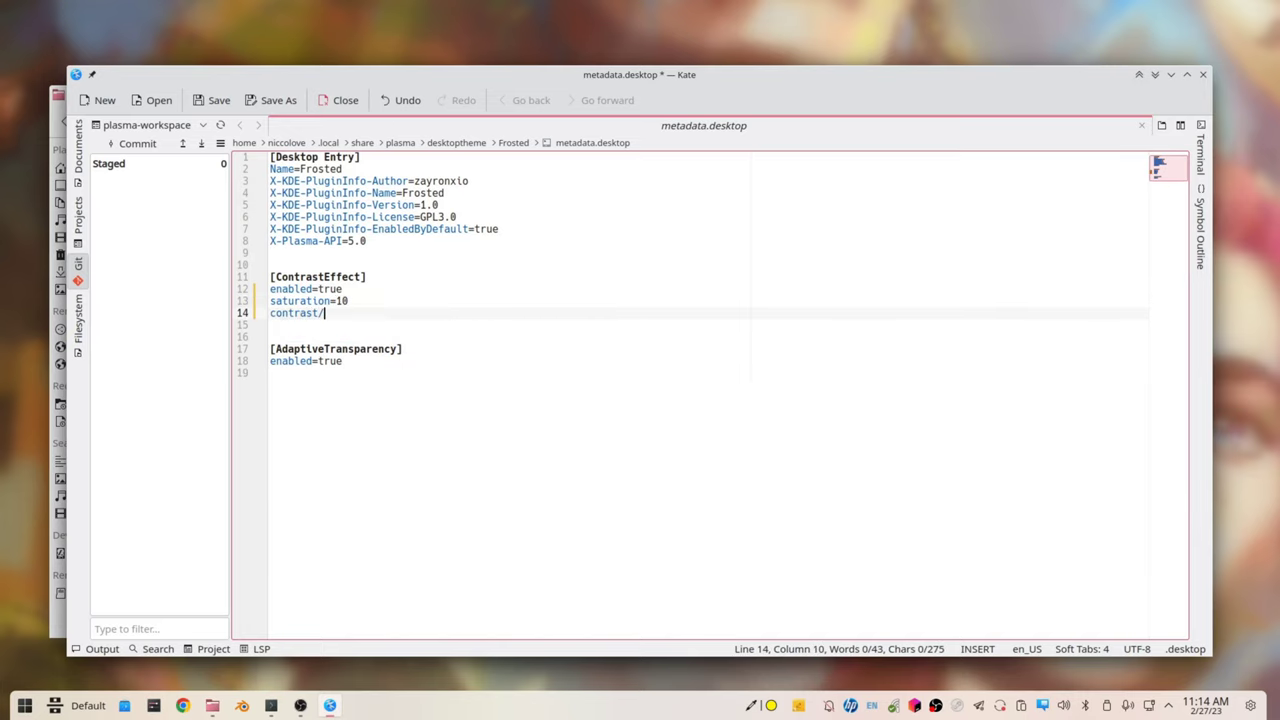
{"action": "key", "text": "Return"}
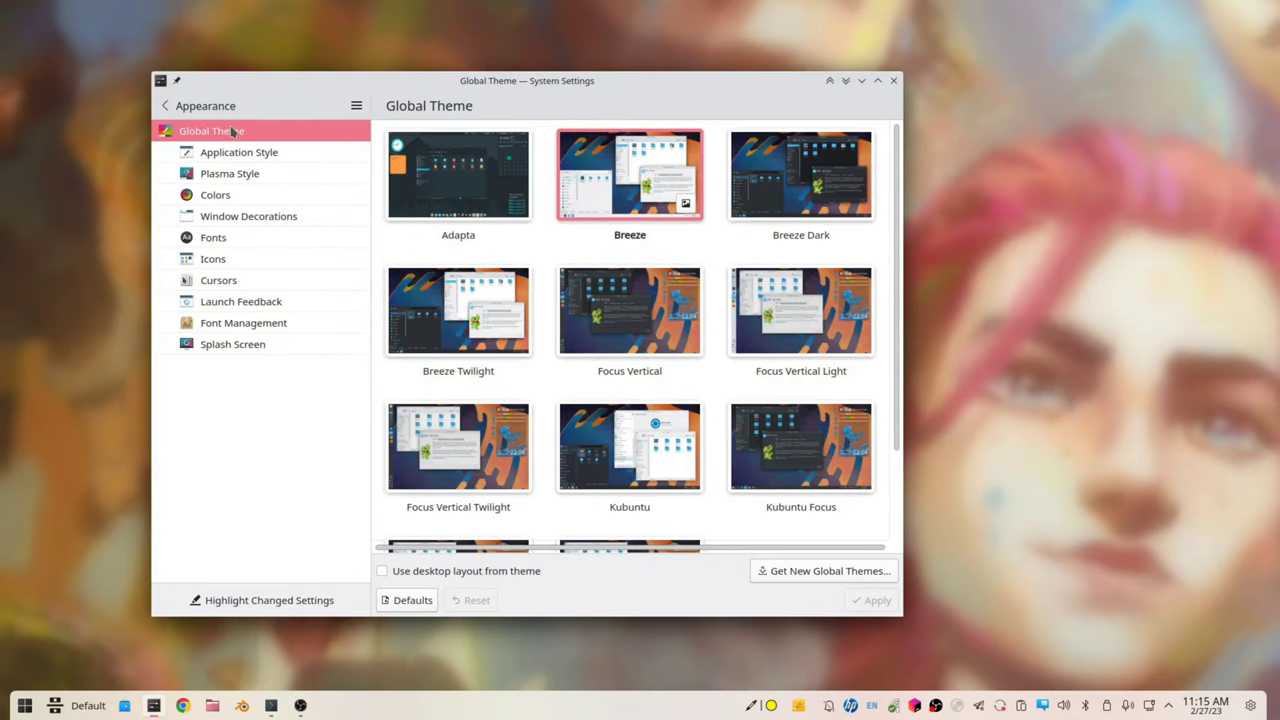
Open Desktop Effects, scroll through the effect list, search 'drawthum', then clear the search.
{"action": "left_click", "coordinate": [166, 105]}
{"action": "left_click", "coordinate": [226, 174]}
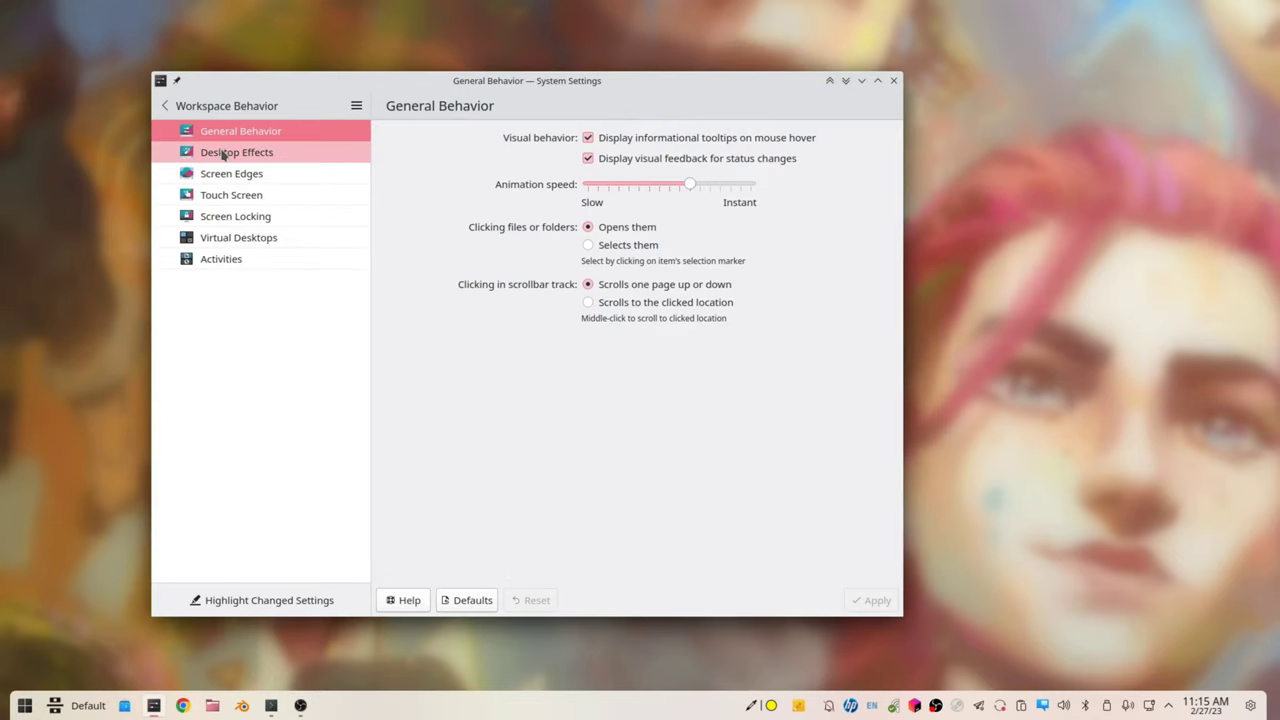
{"action": "left_click", "coordinate": [224, 153]}
{"action": "left_click_drag", "start_coordinate": [887, 210], "coordinate": [896, 375]}
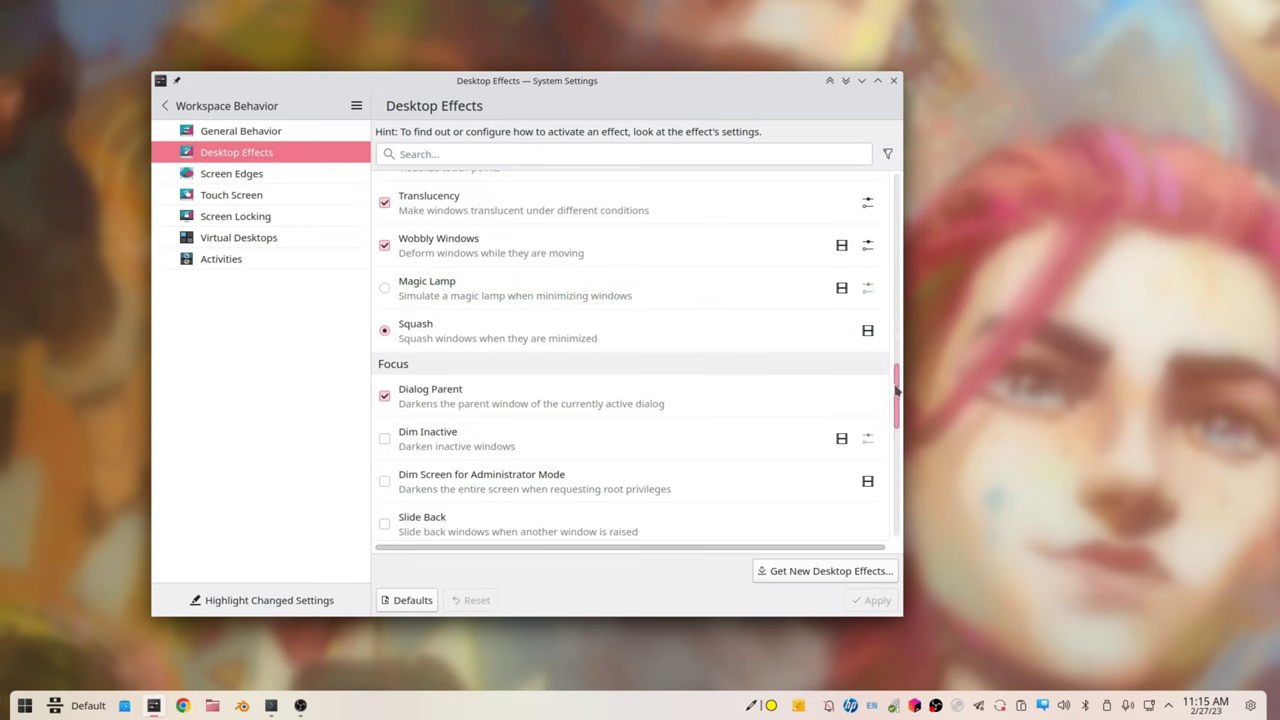
{"action": "left_click_drag", "start_coordinate": [897, 393], "coordinate": [800, 457]}
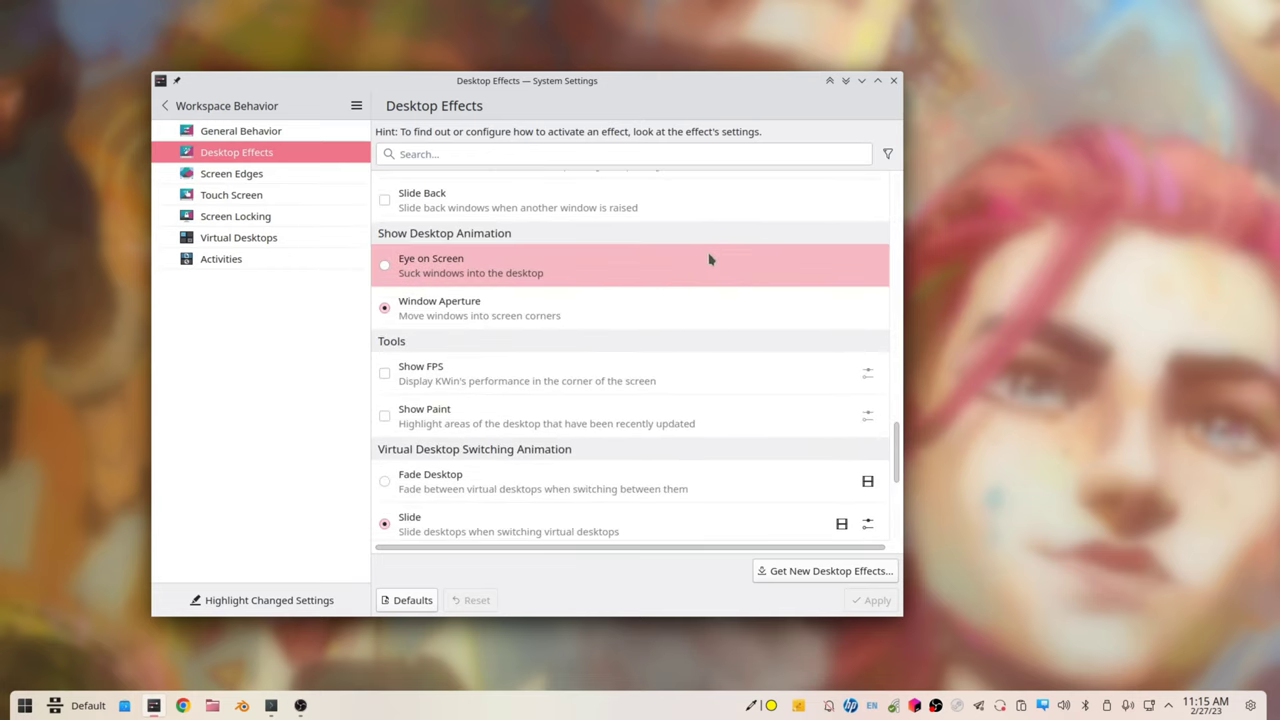
{"action": "left_click_drag", "start_coordinate": [897, 462], "coordinate": [828, 195]}
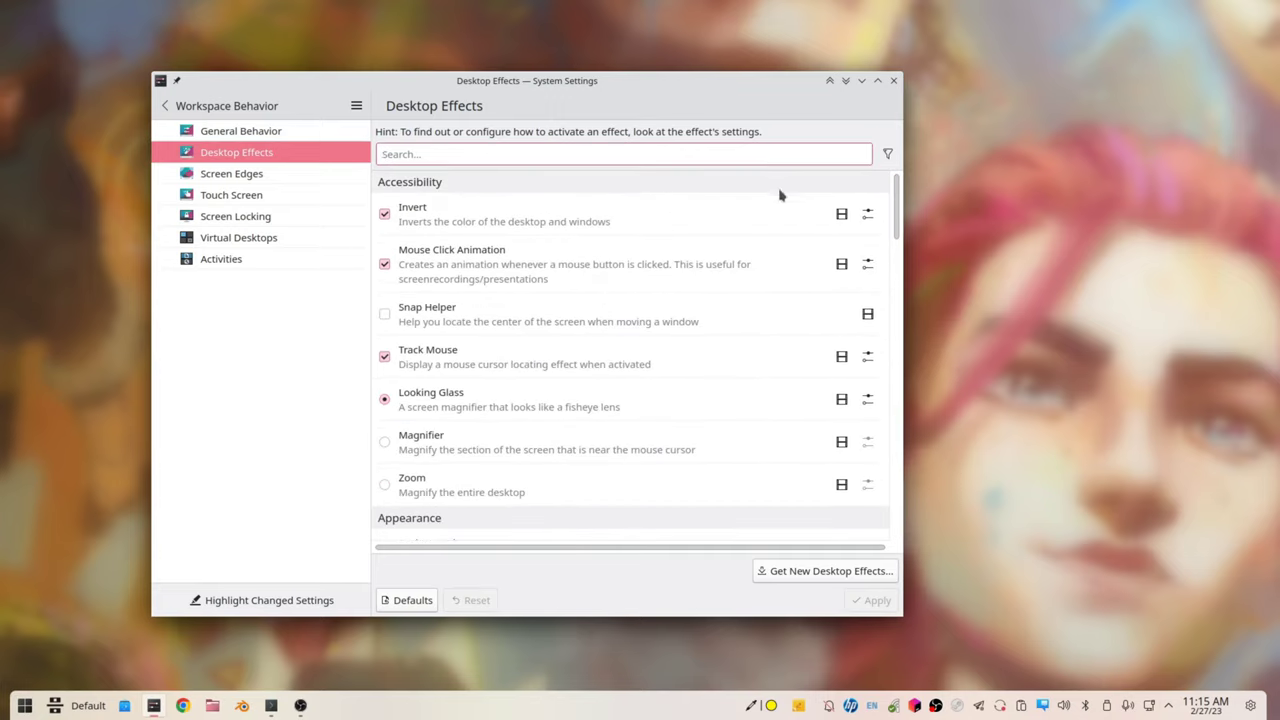
{"action": "type", "text": "draw"}
{"action": "type", "text": "thumb"}
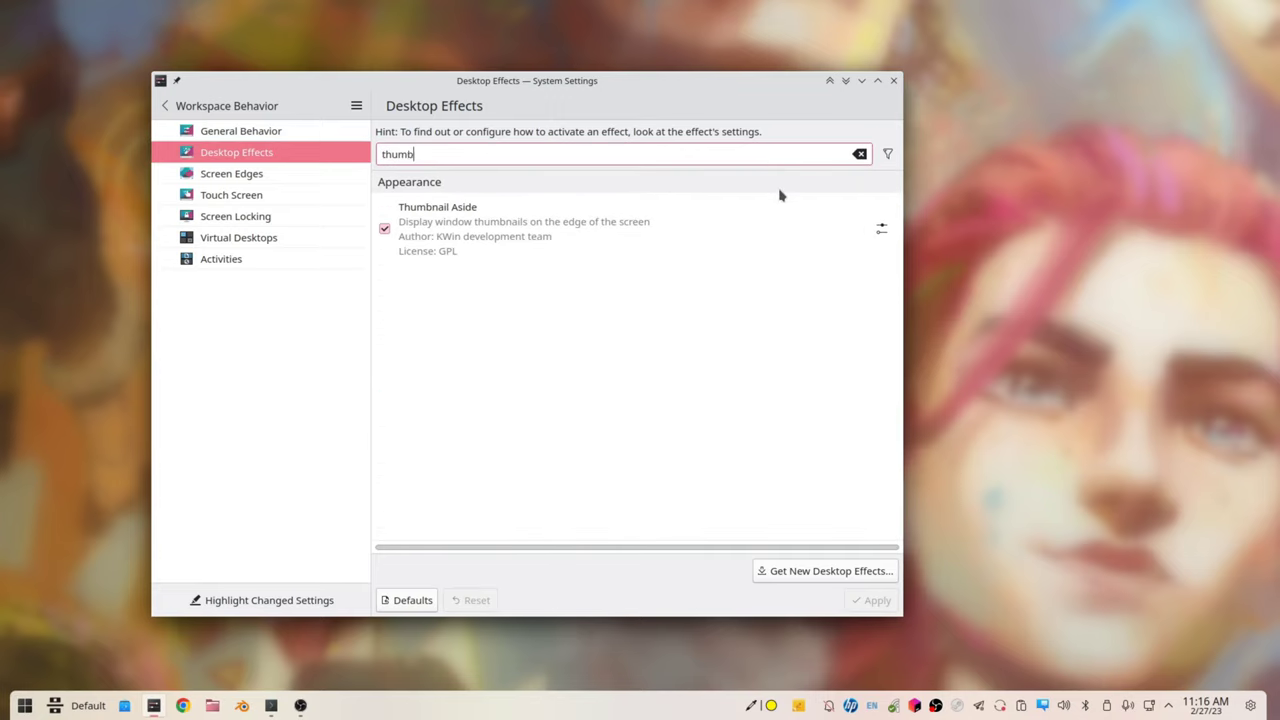
{"action": "key", "text": "ctrl+BackSpace"}
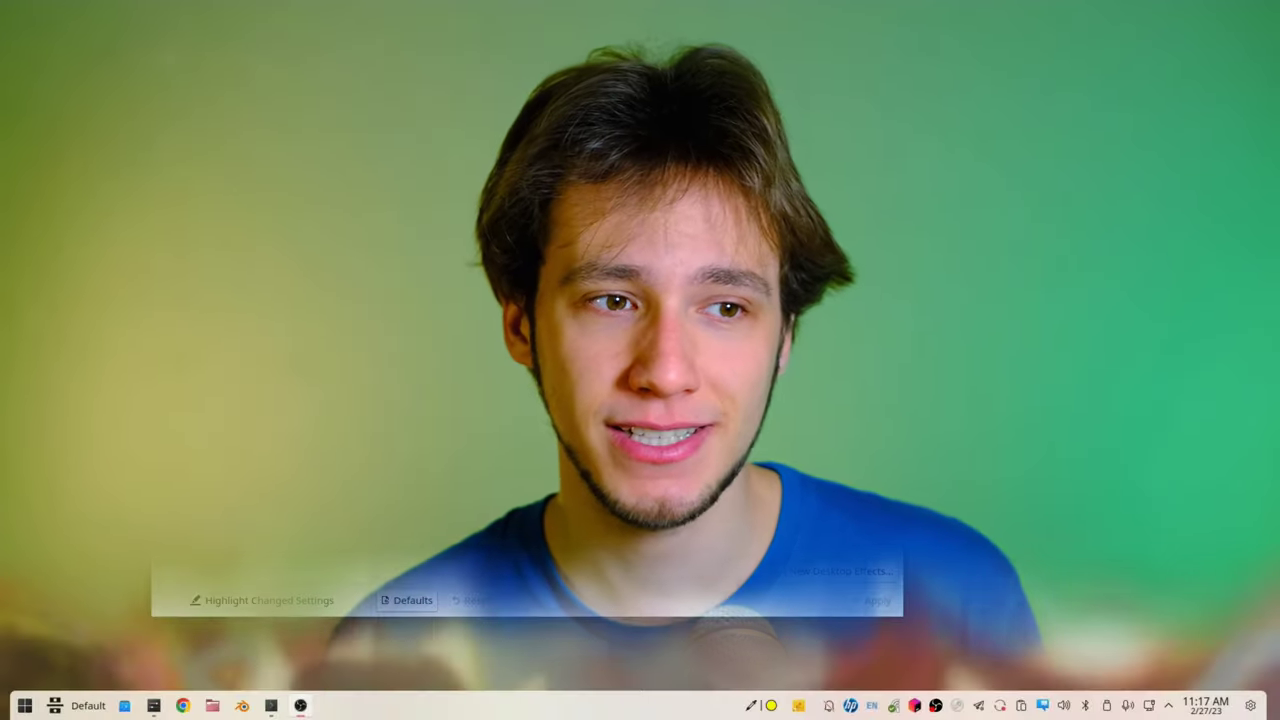
Set edges to Show KRunner (top), Desktop Grid (left), Toggle Overview (right), apply, and bottom-left to Show Desktop.
{"action": "left_click", "coordinate": [246, 176]}
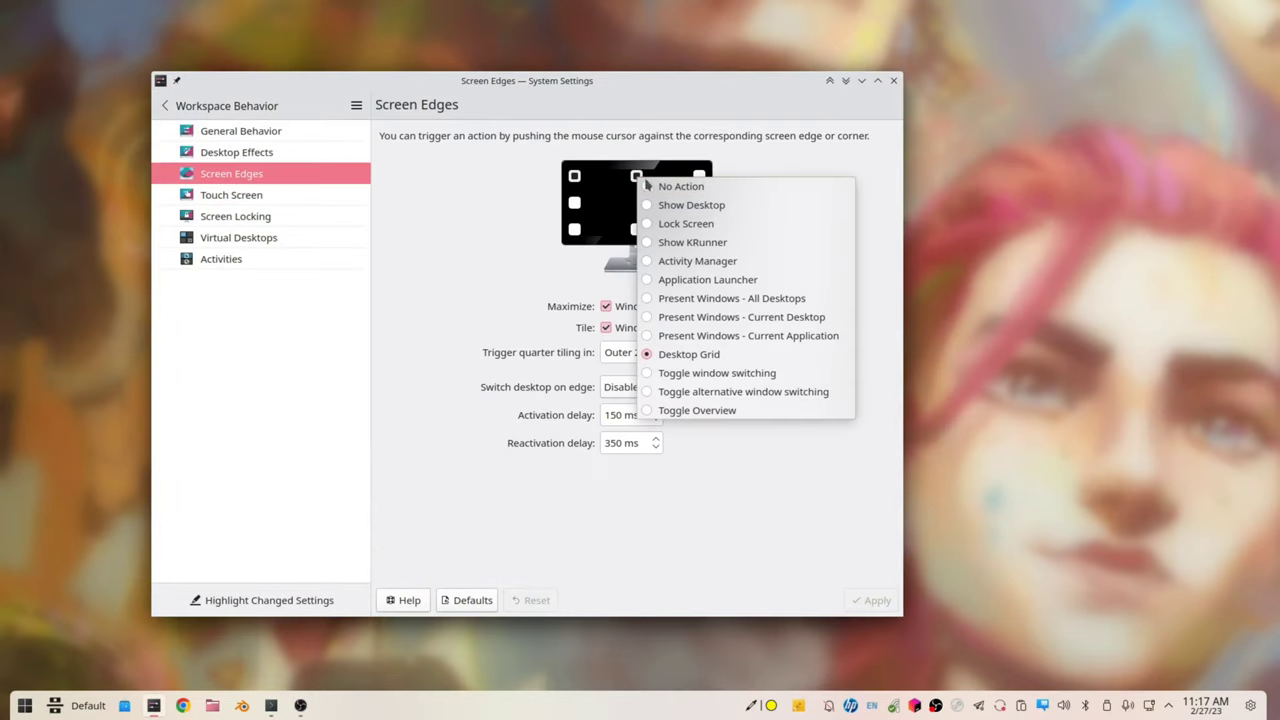
{"action": "left_click", "coordinate": [675, 245]}
{"action": "left_click", "coordinate": [577, 207]}
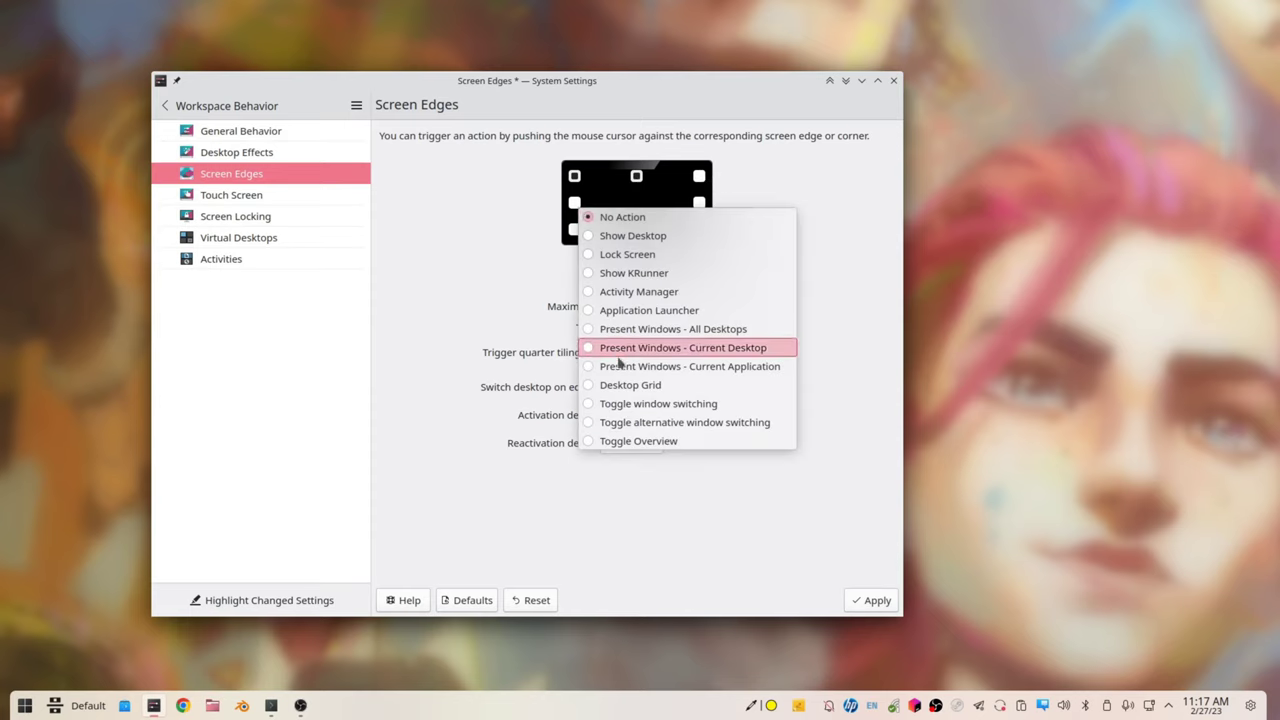
{"action": "left_click", "coordinate": [620, 389]}
{"action": "left_click", "coordinate": [699, 204]}
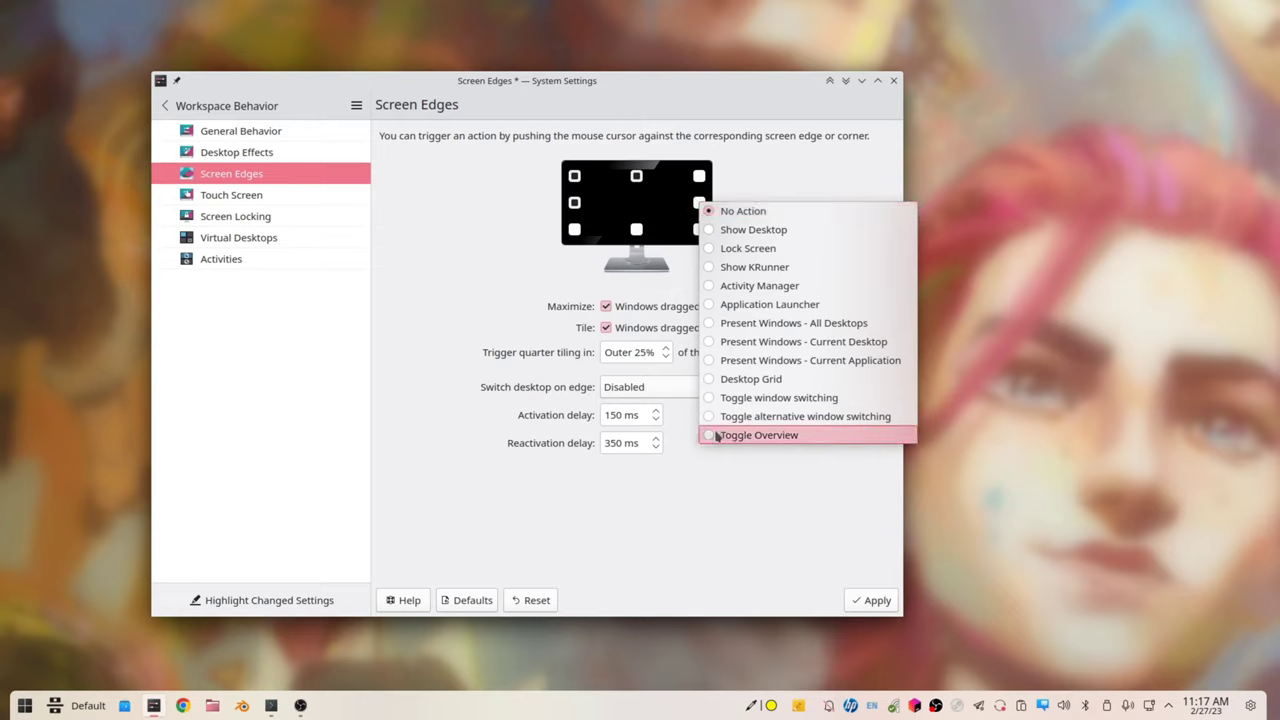
{"action": "left_click", "coordinate": [740, 434]}
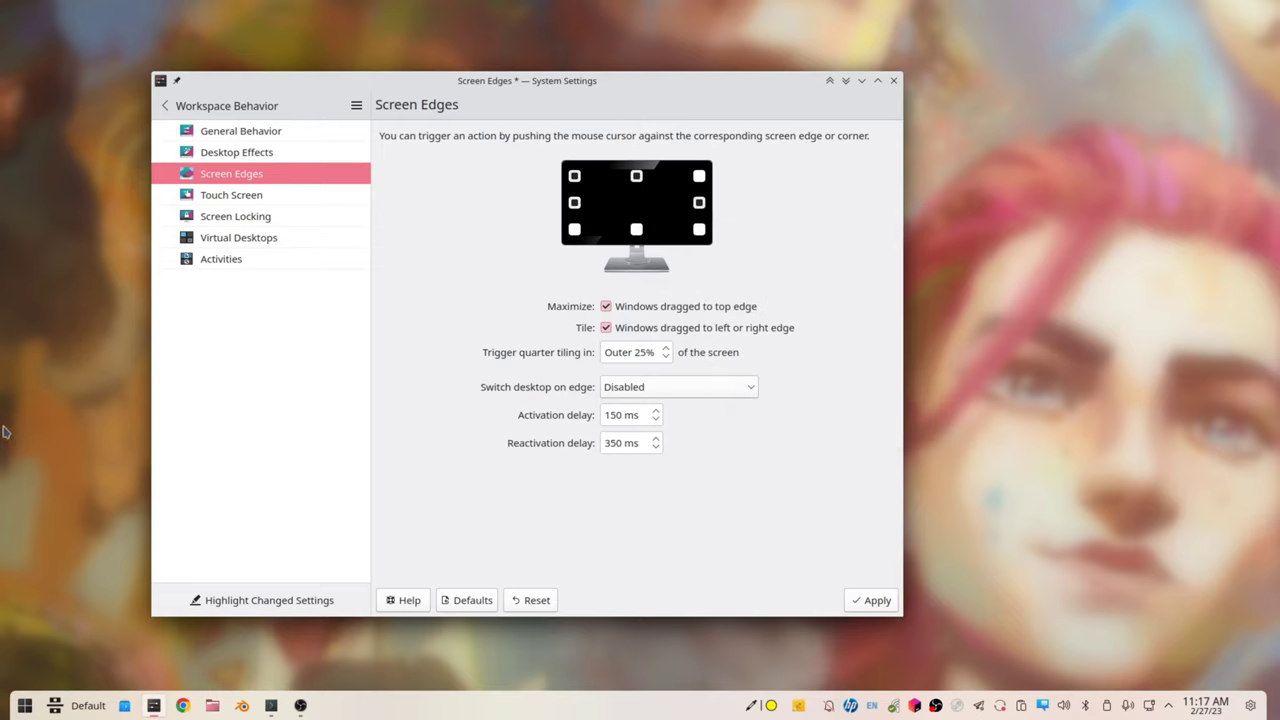
{"action": "left_click", "coordinate": [868, 601]}
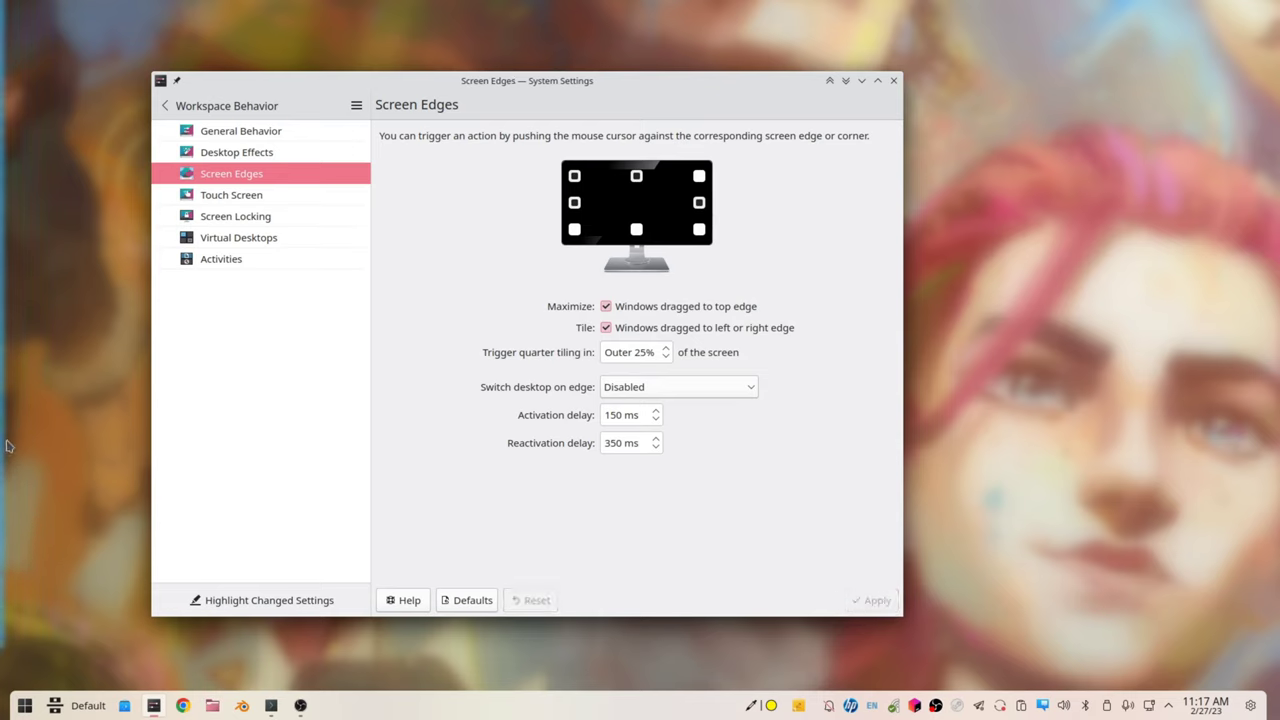
{"action": "left_click", "coordinate": [577, 233]}
{"action": "left_click", "coordinate": [602, 256]}
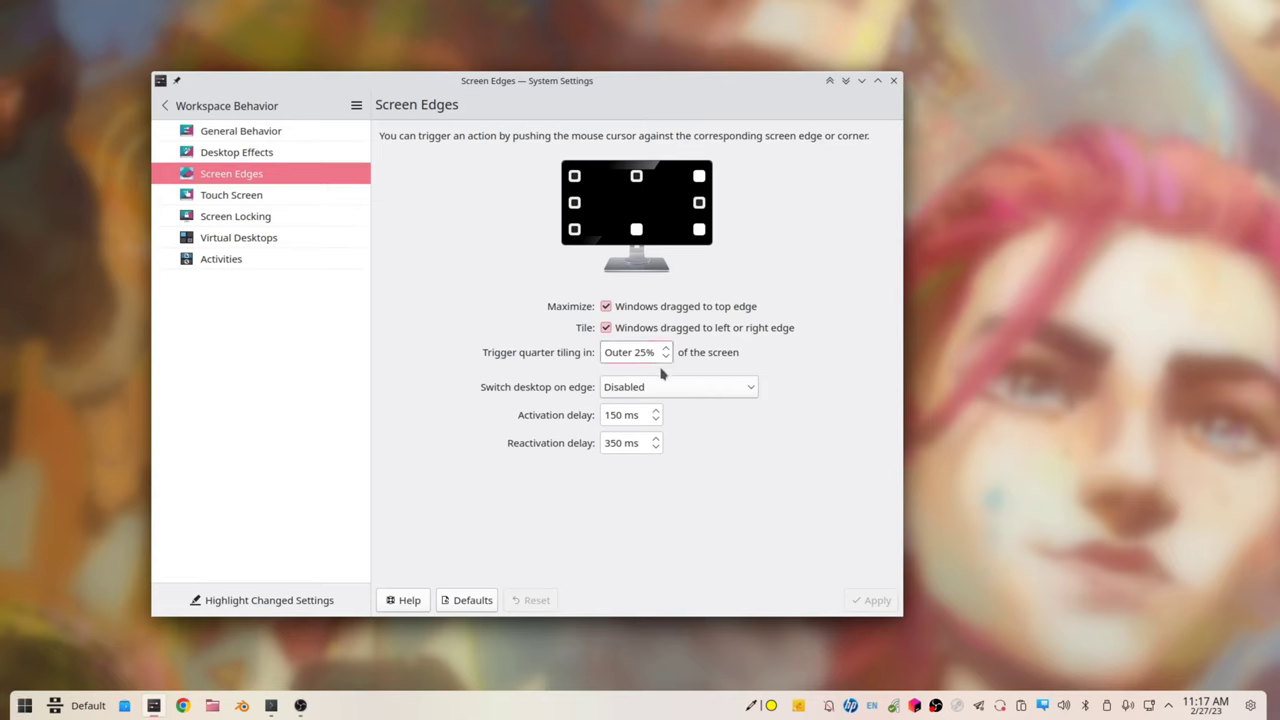
{"action": "left_click", "coordinate": [626, 389]}
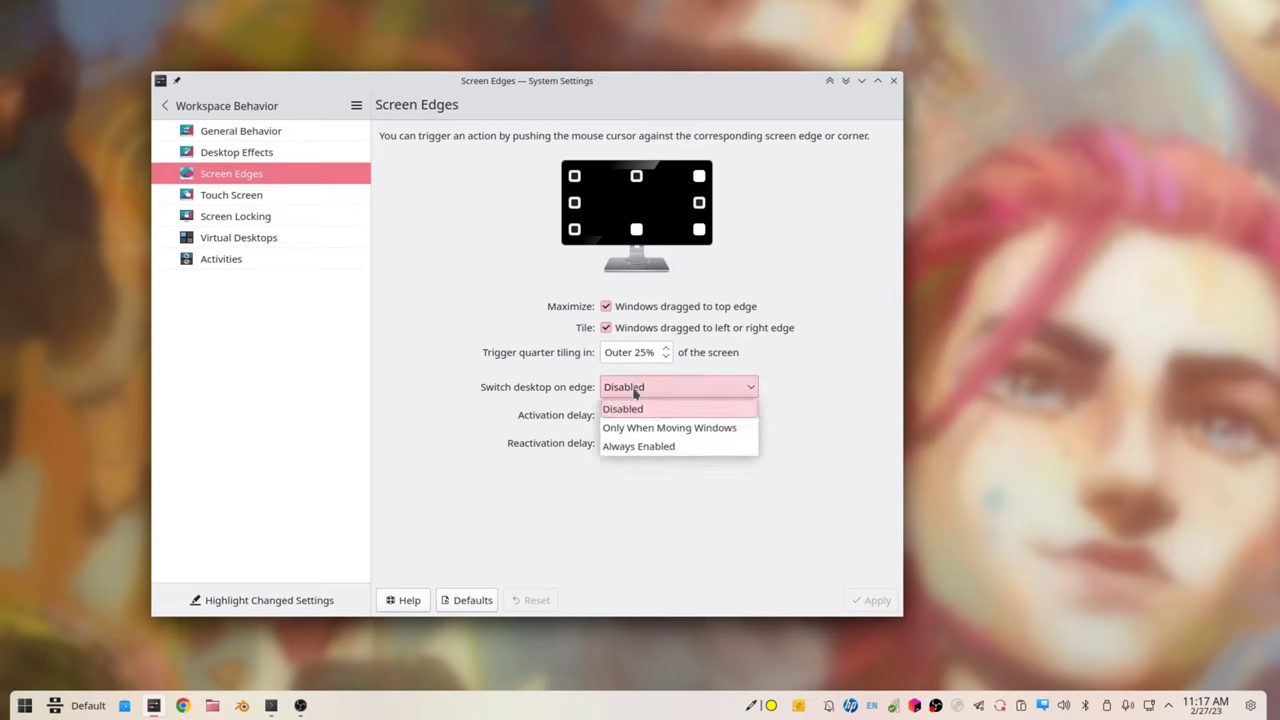
{"action": "left_click", "coordinate": [647, 447]}
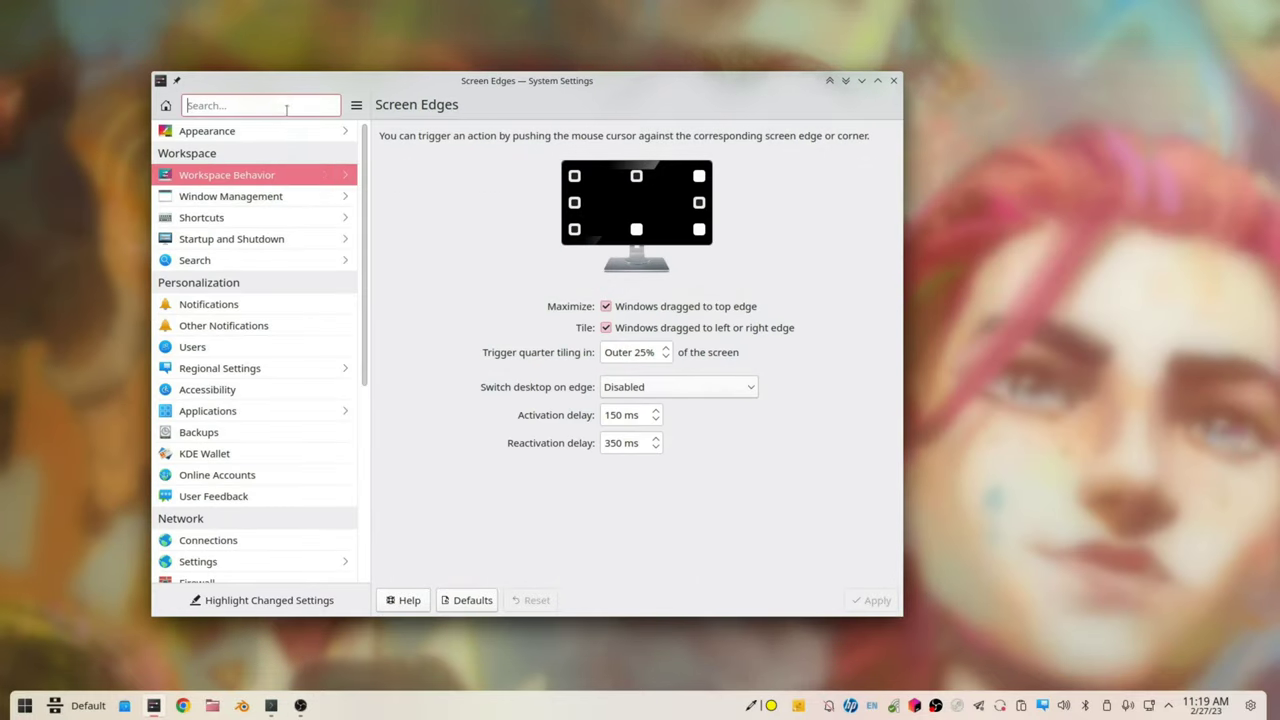
{"action": "left_click", "coordinate": [263, 197]}
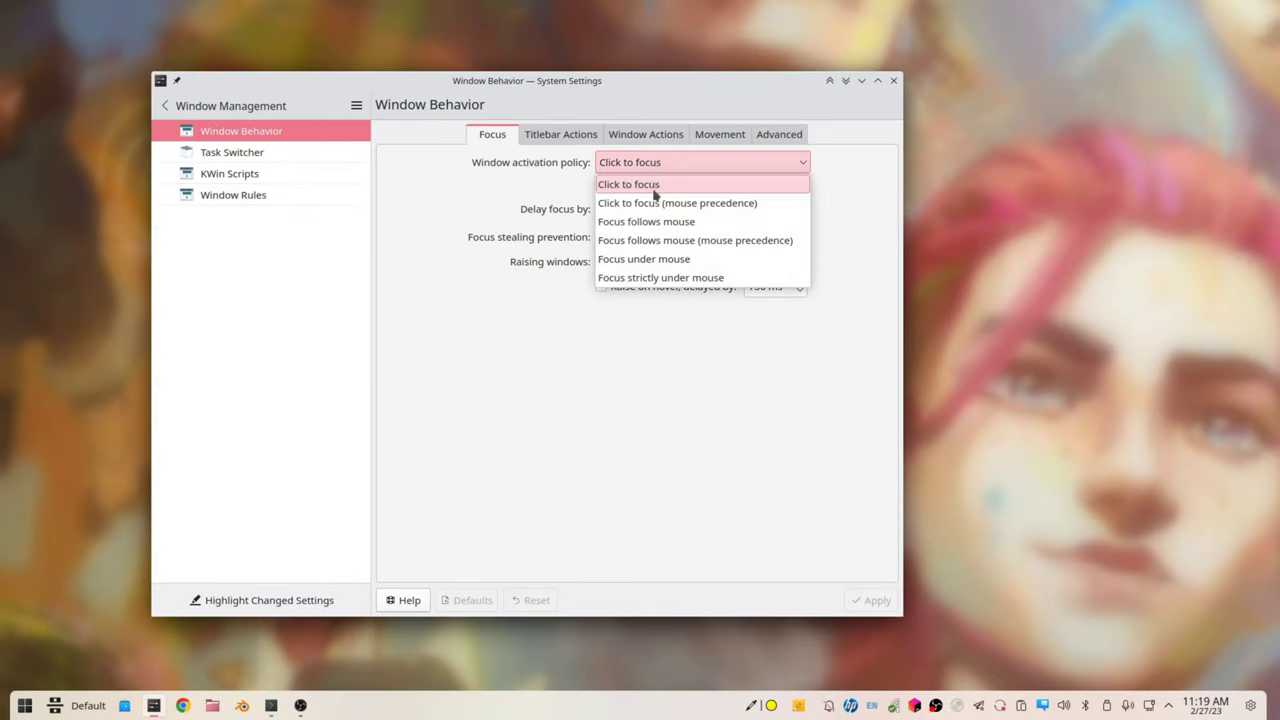
Try focus-follows-mouse options, then restore Click to focus with Low focus stealing prevention.
{"action": "left_click", "coordinate": [670, 242]}
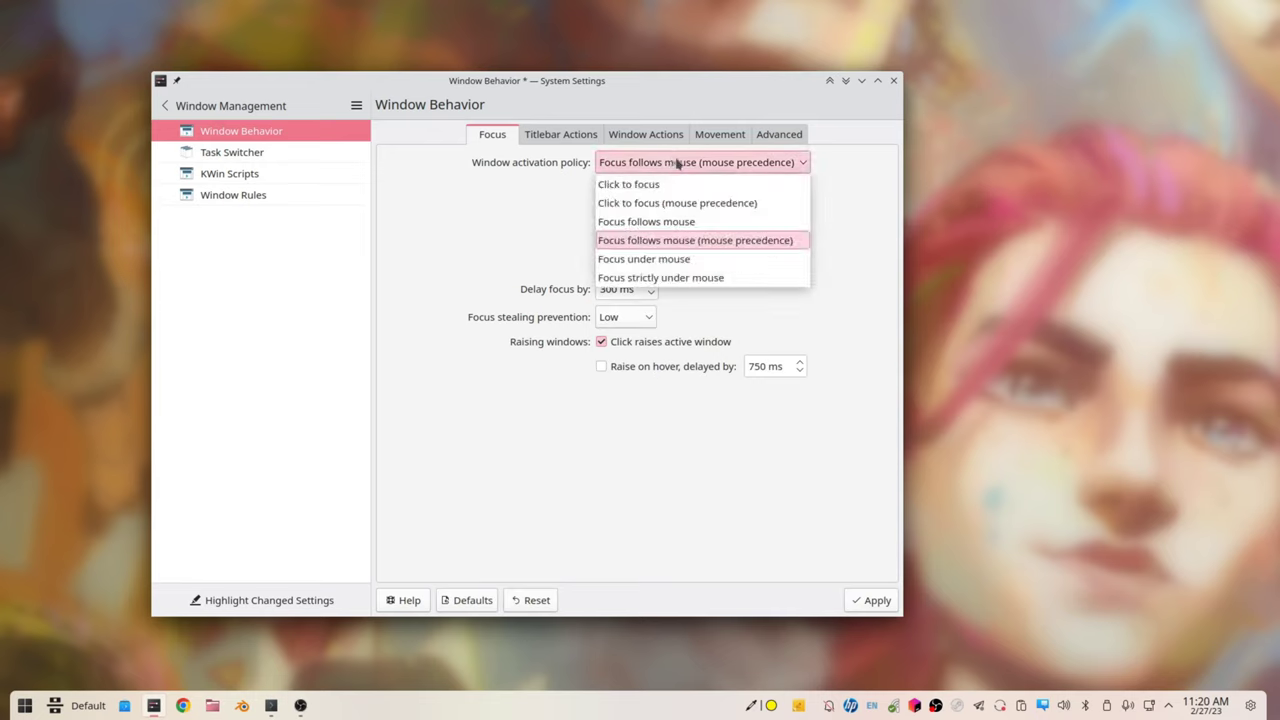
{"action": "left_click", "coordinate": [688, 262]}
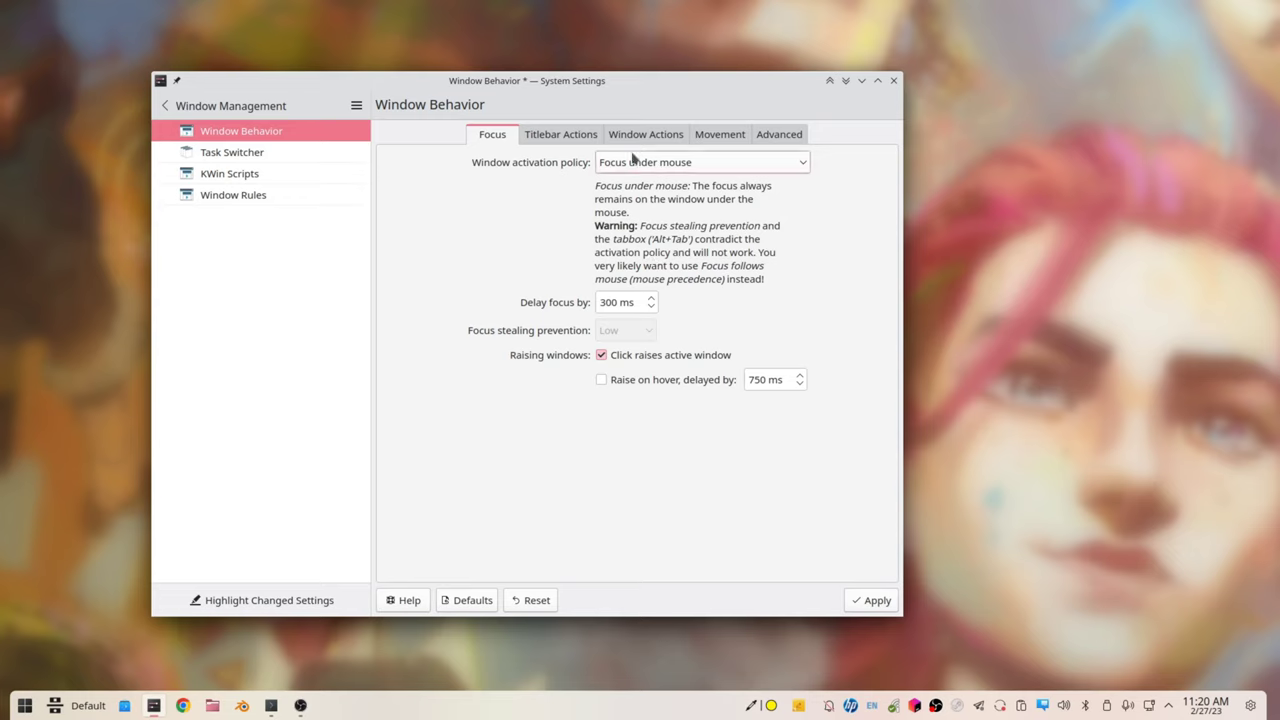
{"action": "left_click", "coordinate": [645, 185]}
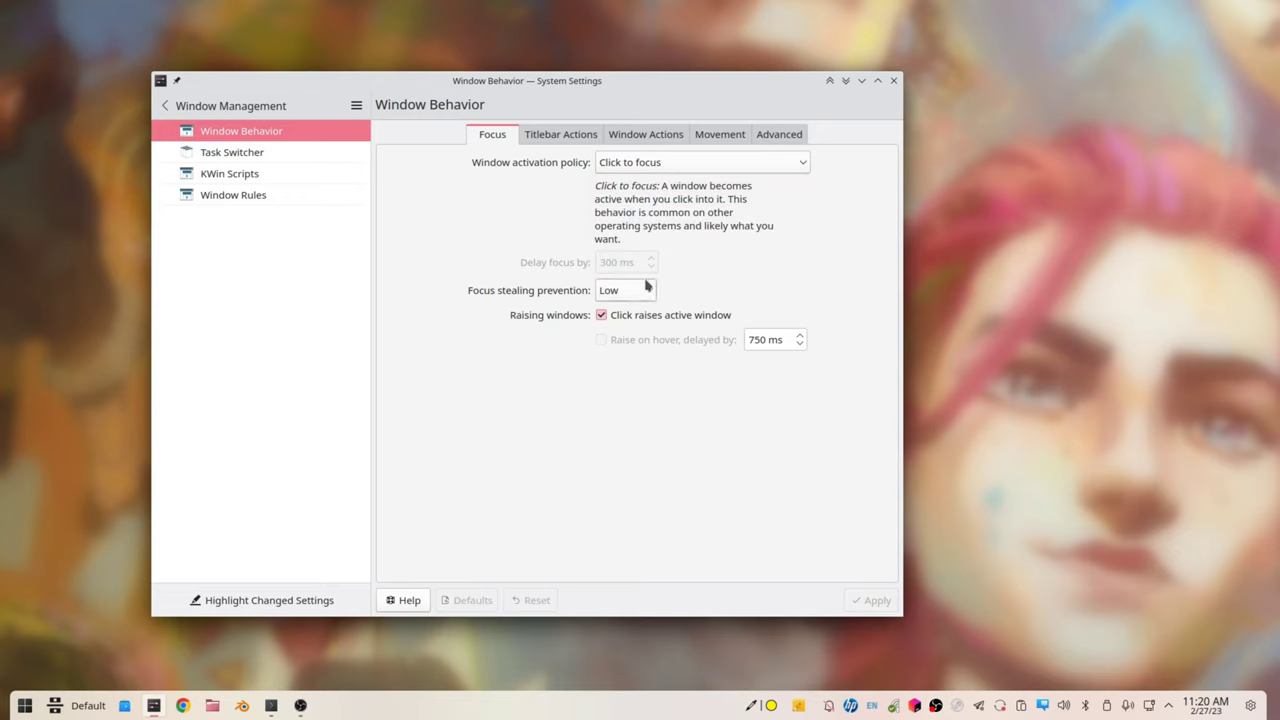
{"action": "left_click", "coordinate": [627, 290]}
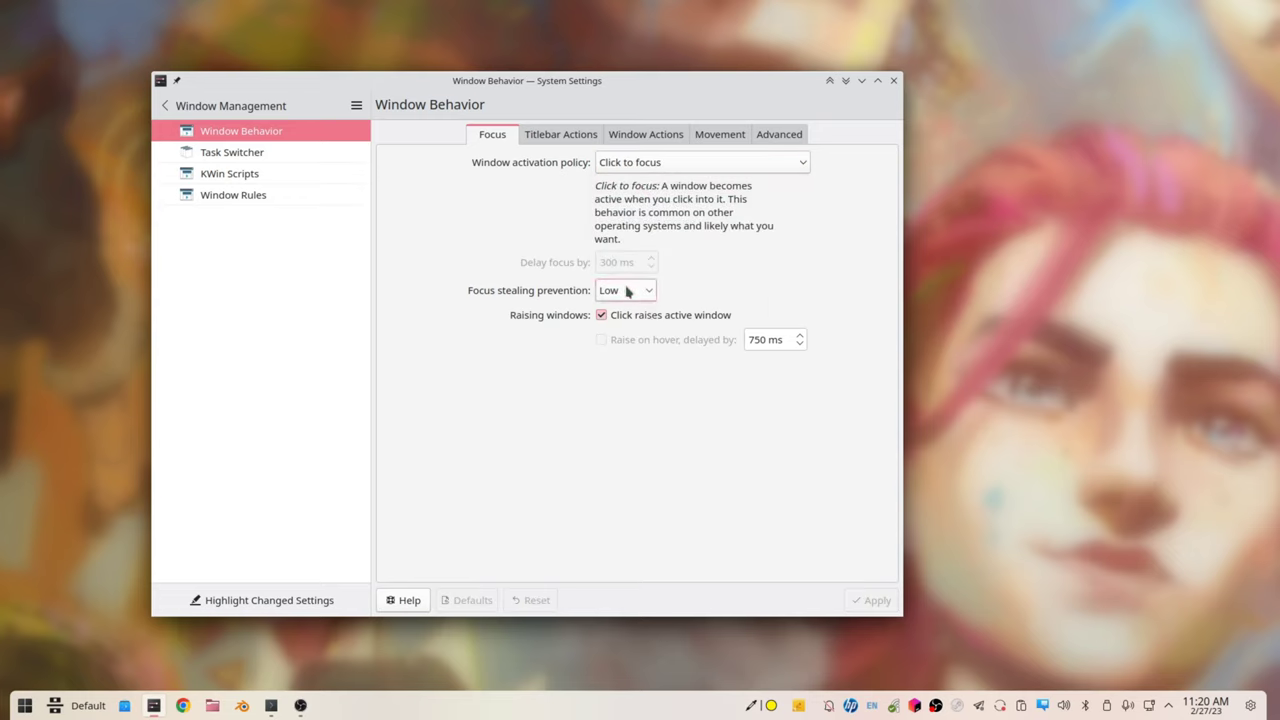
Review titlebar actions, keeping Maximize for double-click and Raise / Activate and raise for left-click.
{"action": "left_click", "coordinate": [570, 140]}
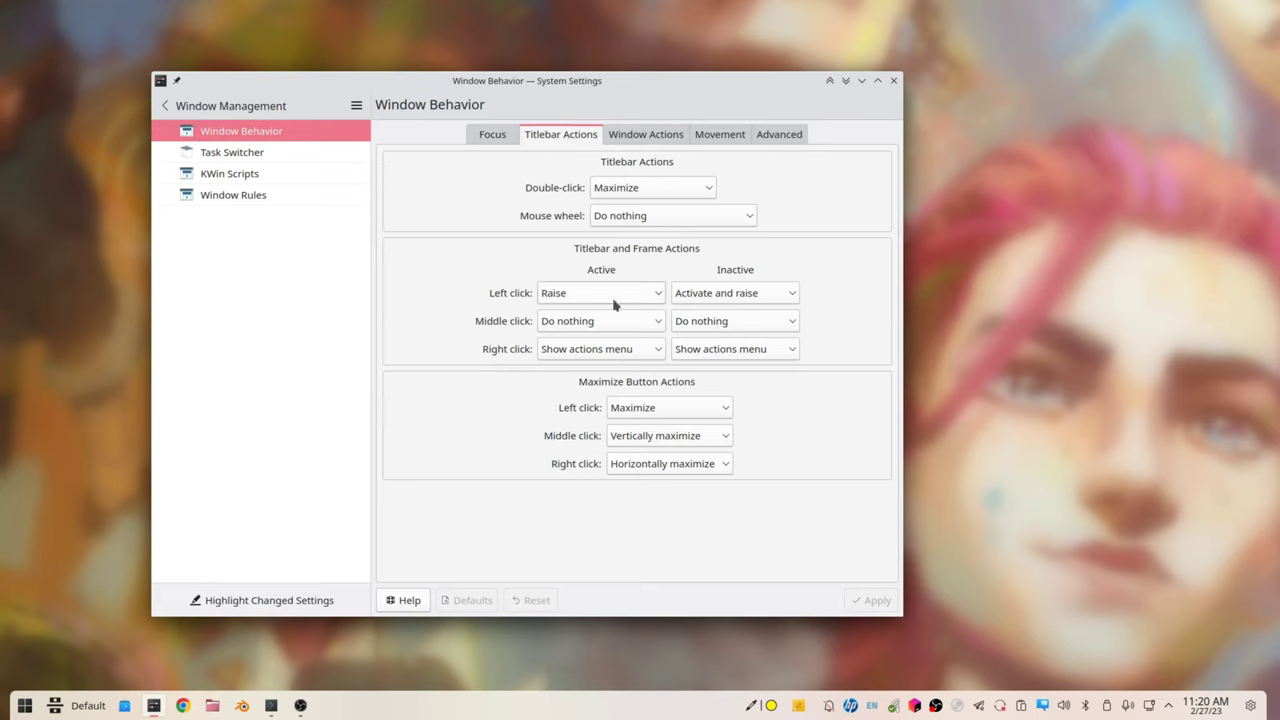
{"action": "left_click", "coordinate": [641, 189]}
{"action": "left_click", "coordinate": [641, 189]}
{"action": "left_click", "coordinate": [643, 217]}
{"action": "left_click", "coordinate": [643, 217]}
{"action": "left_click", "coordinate": [616, 302]}
{"action": "left_click", "coordinate": [620, 294]}
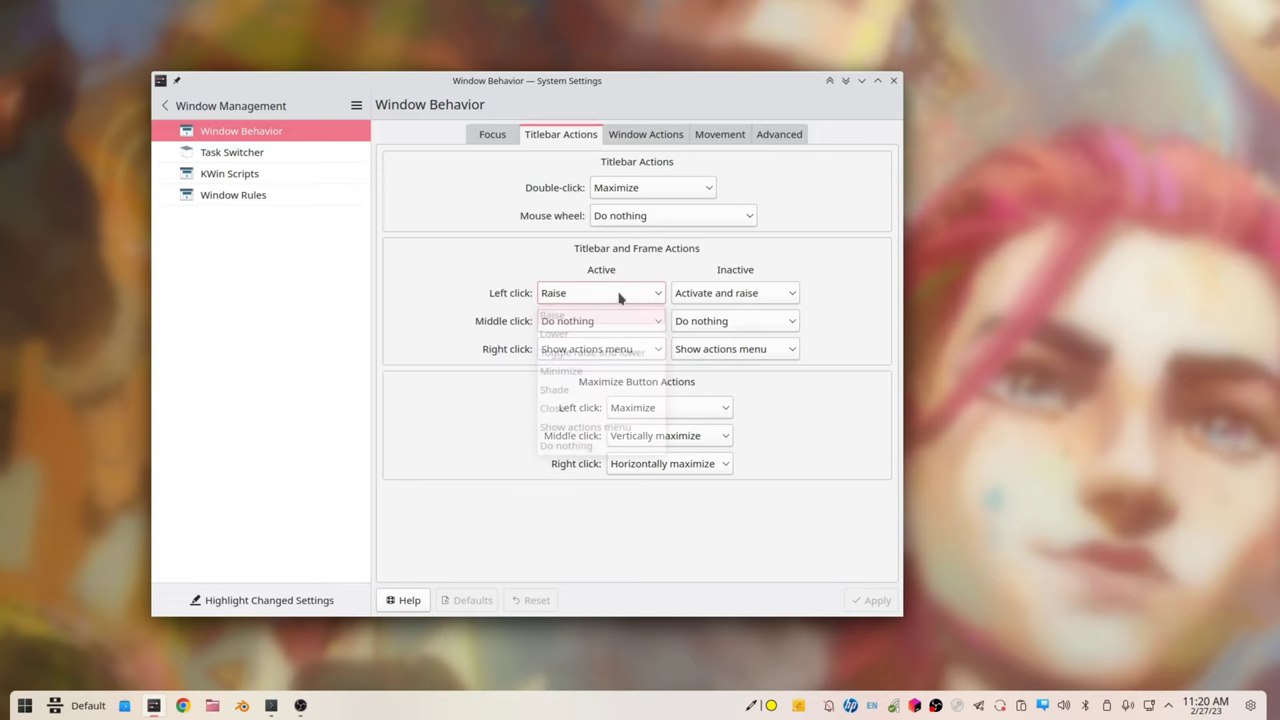
{"action": "left_click", "coordinate": [718, 293]}
{"action": "left_click", "coordinate": [718, 293]}
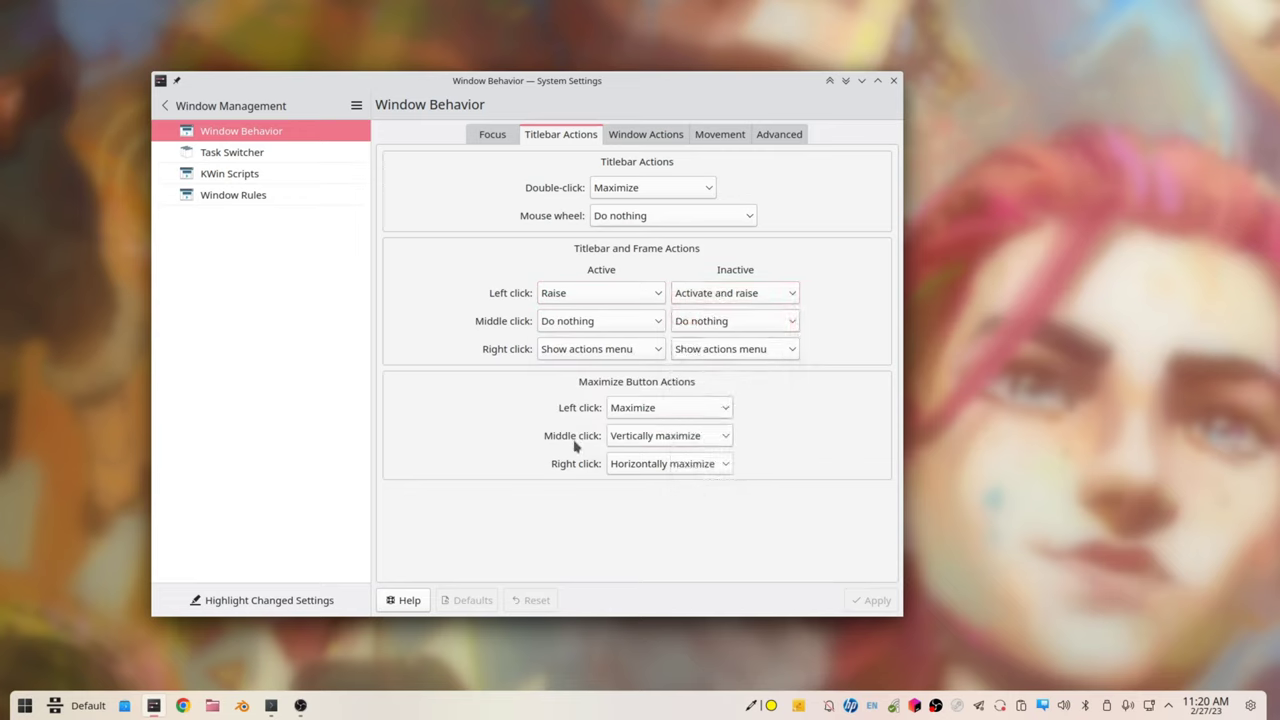
Set the titlebar mouse wheel to Change opacity, keep middle-click vertical maximize, apply, and test scrolling.
{"action": "left_click", "coordinate": [629, 218]}
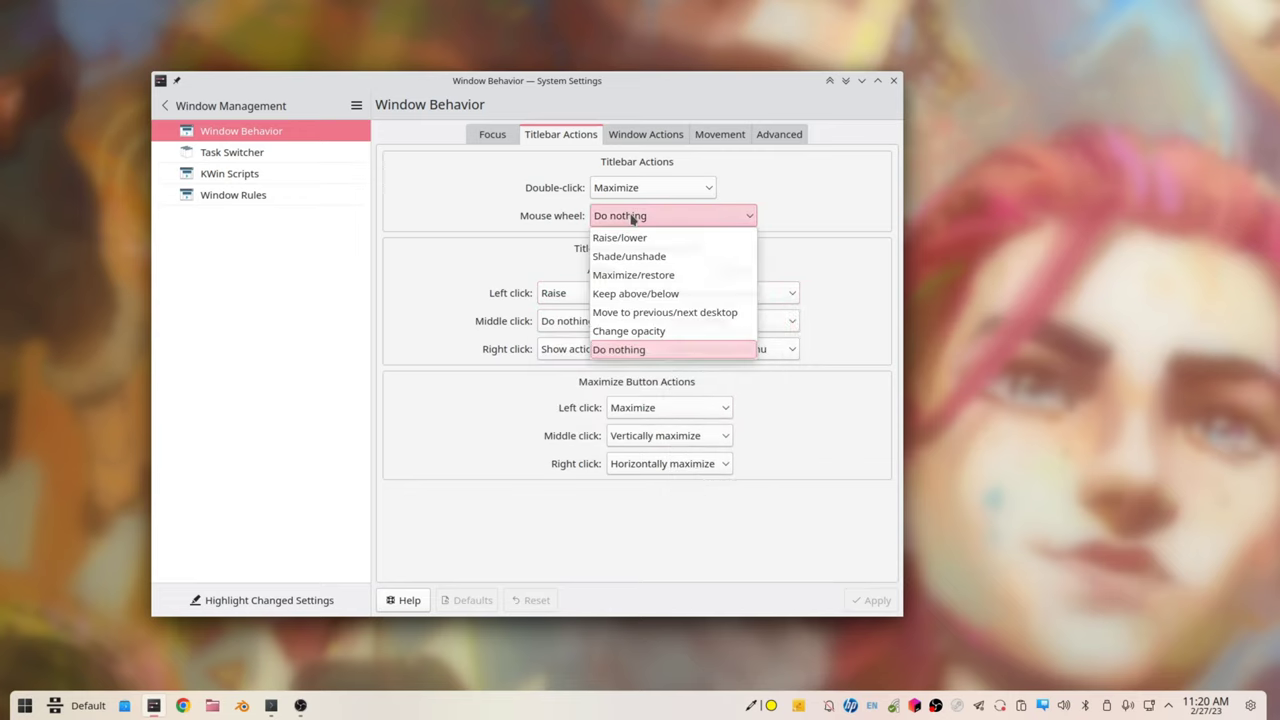
{"action": "left_click", "coordinate": [644, 332]}
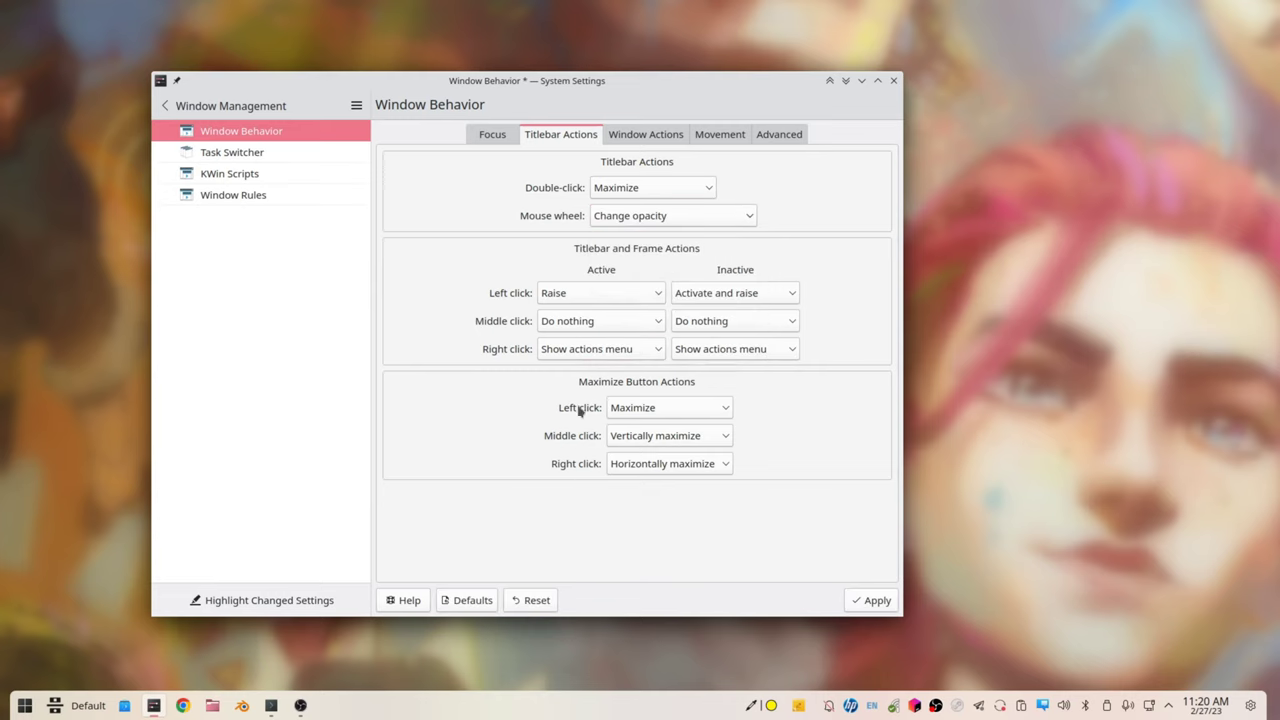
{"action": "left_click", "coordinate": [630, 435]}
{"action": "left_click", "coordinate": [632, 435]}
{"action": "left_click", "coordinate": [870, 600]}
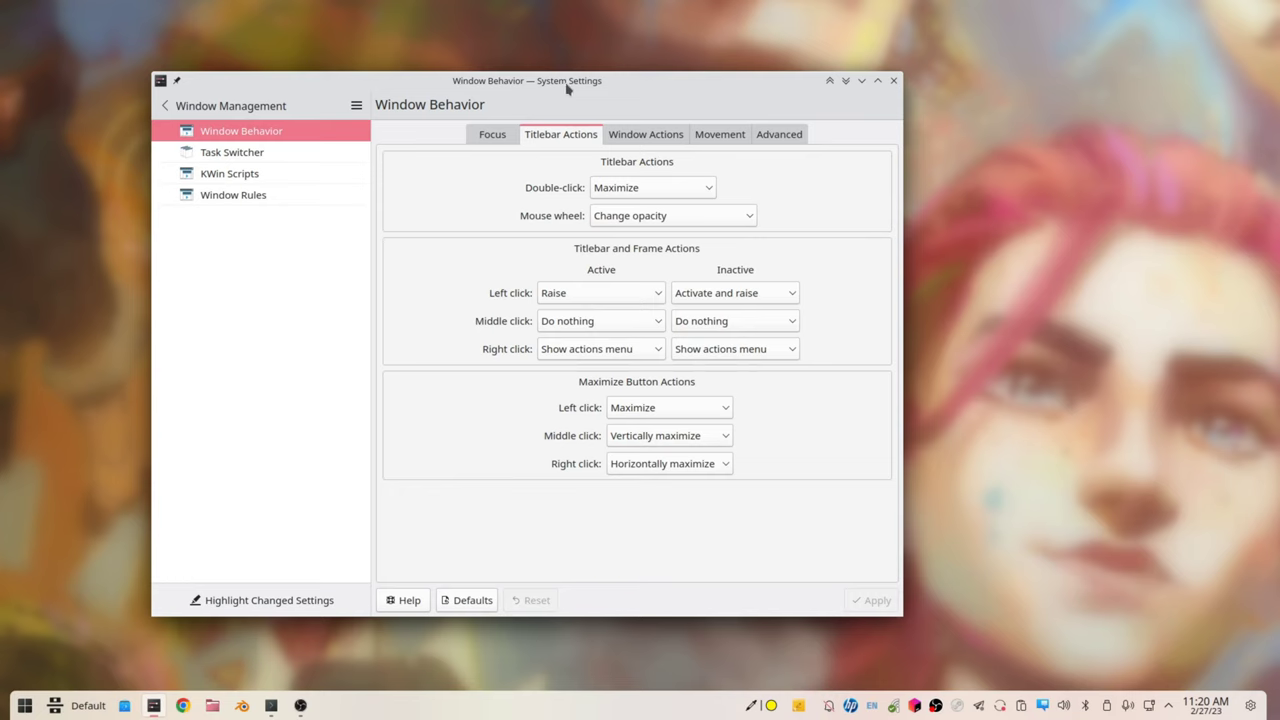
{"action": "scroll", "coordinate": [566, 88], "scroll_direction": "down", "scroll_amount": 5}
{"action": "scroll", "coordinate": [566, 88], "scroll_direction": "up", "scroll_amount": 5}
Review the inactive-window left- and right-click actions in Window Actions, leaving them unchanged.
{"action": "left_click", "coordinate": [663, 137]}
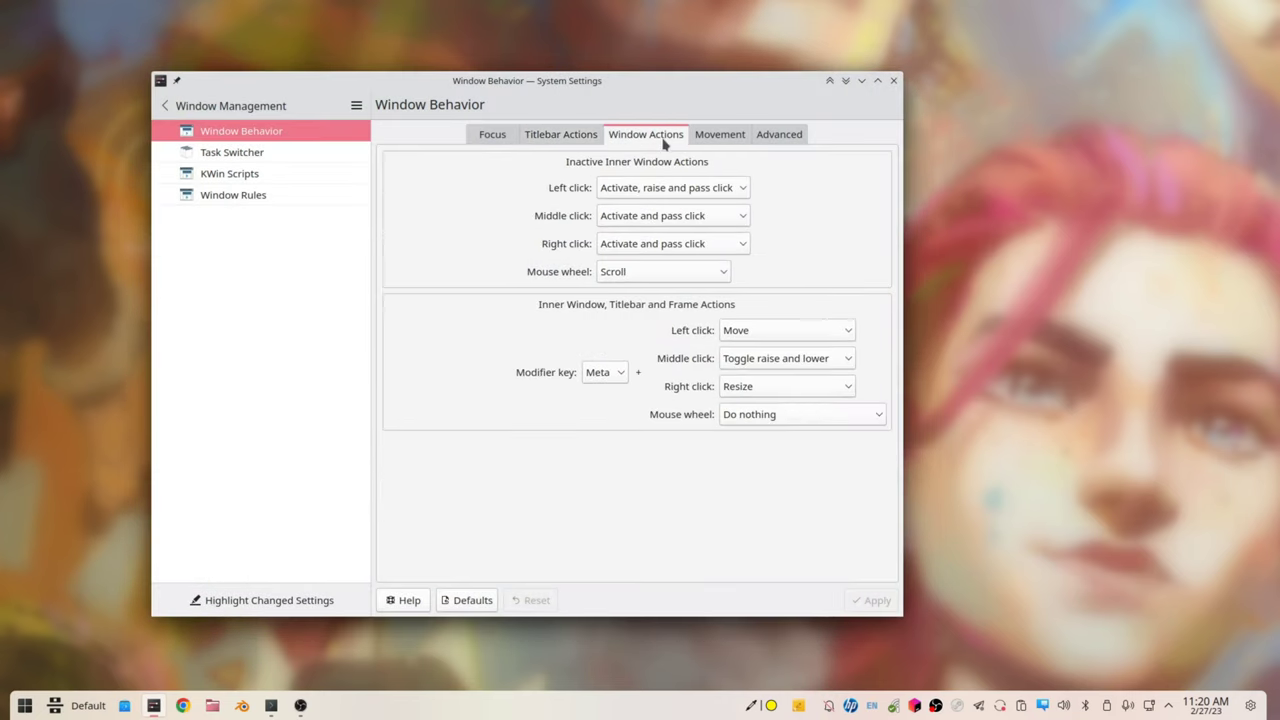
{"action": "left_click", "coordinate": [655, 196]}
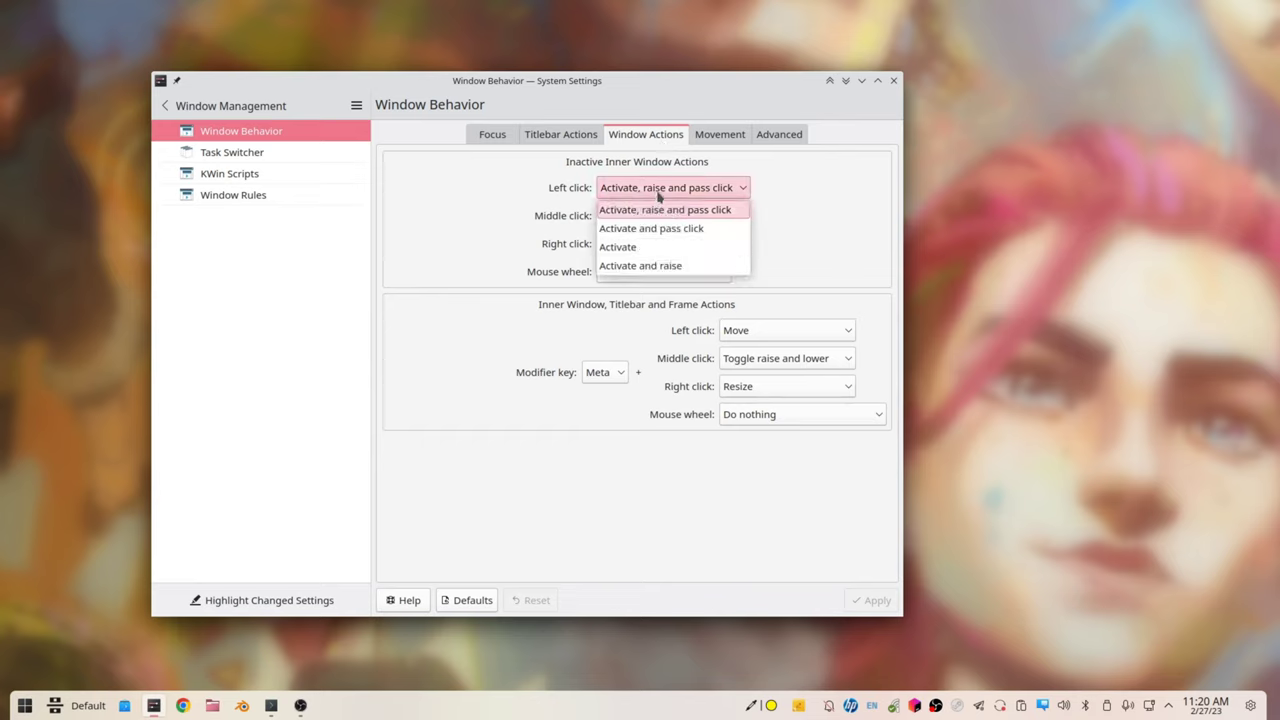
{"action": "left_click", "coordinate": [665, 190]}
{"action": "left_click", "coordinate": [651, 249]}
{"action": "left_click", "coordinate": [651, 251]}
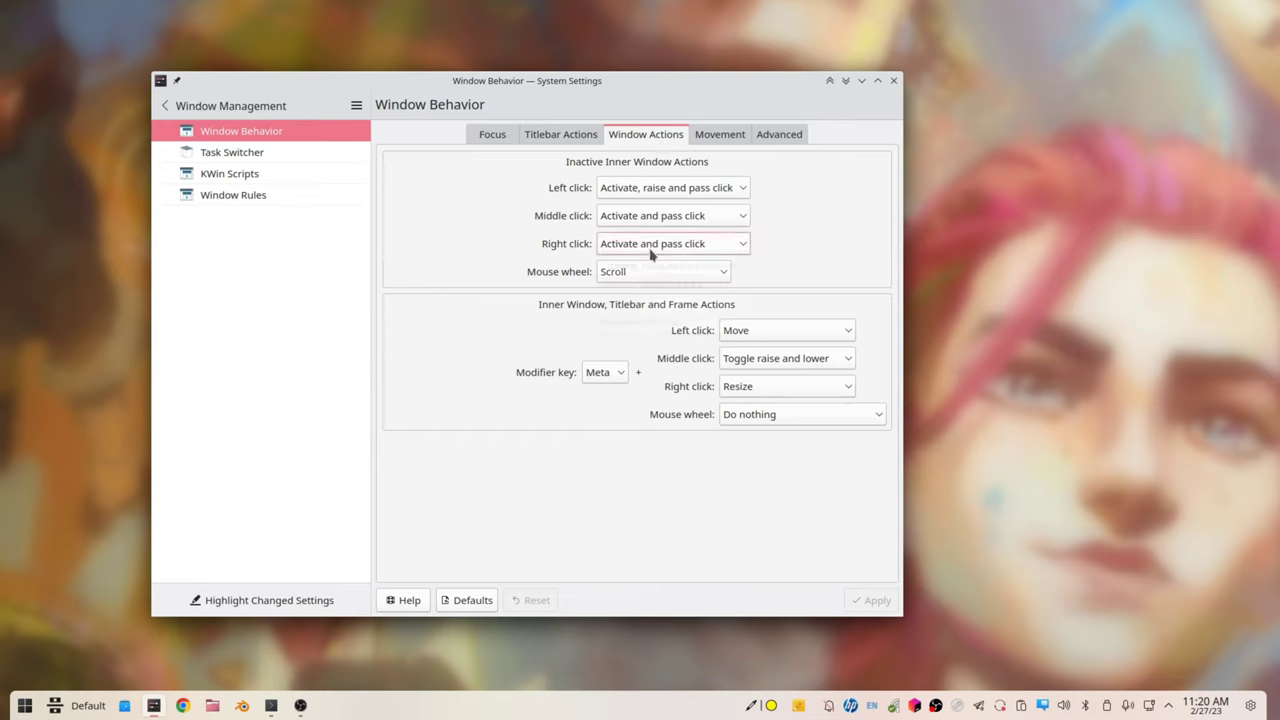
Keep Meta as modifier key with Move, Toggle raise and lower, and Resize for its clicks.
{"action": "left_click", "coordinate": [770, 330]}
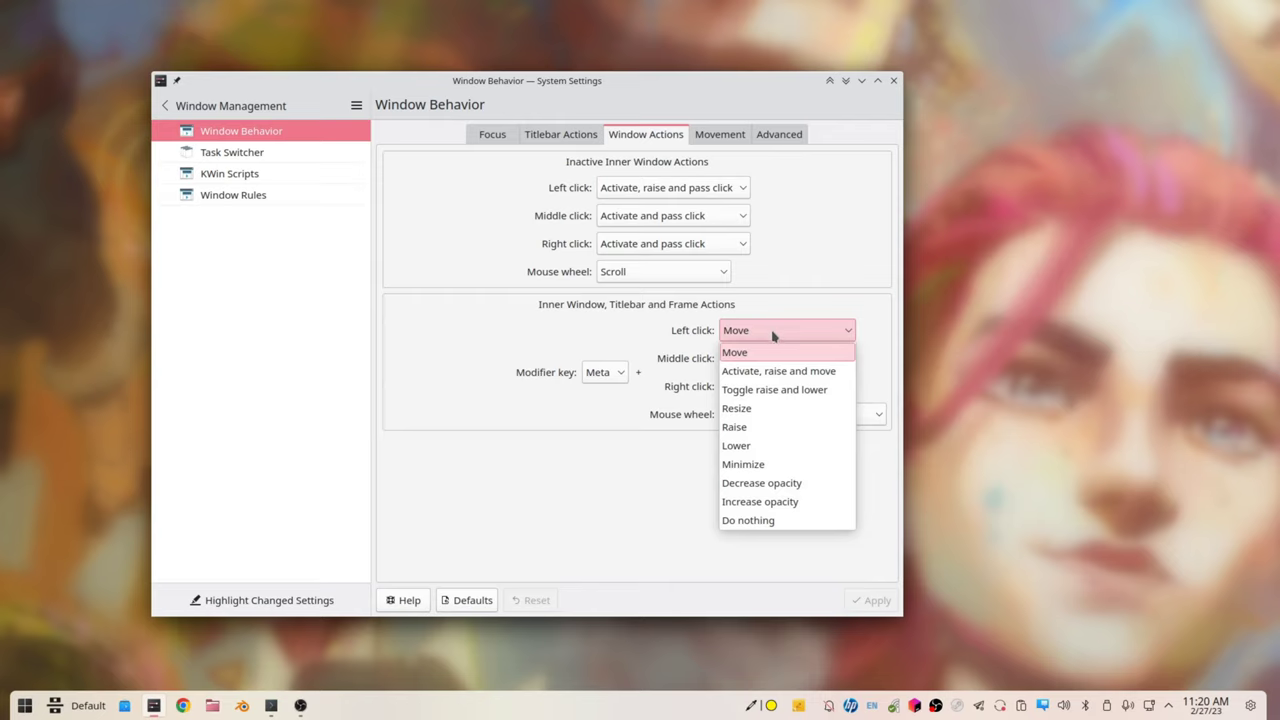
{"action": "left_click", "coordinate": [772, 336]}
{"action": "left_click", "coordinate": [772, 358]}
{"action": "left_click", "coordinate": [777, 366]}
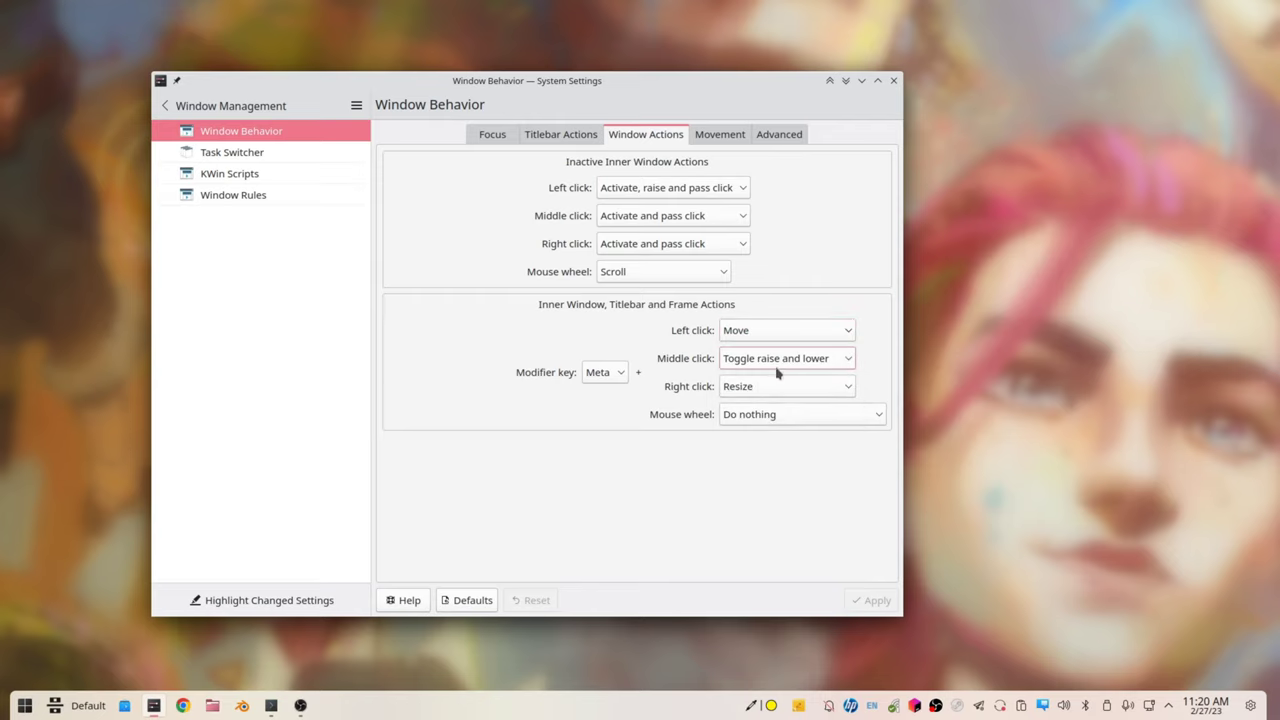
{"action": "left_click", "coordinate": [772, 388]}
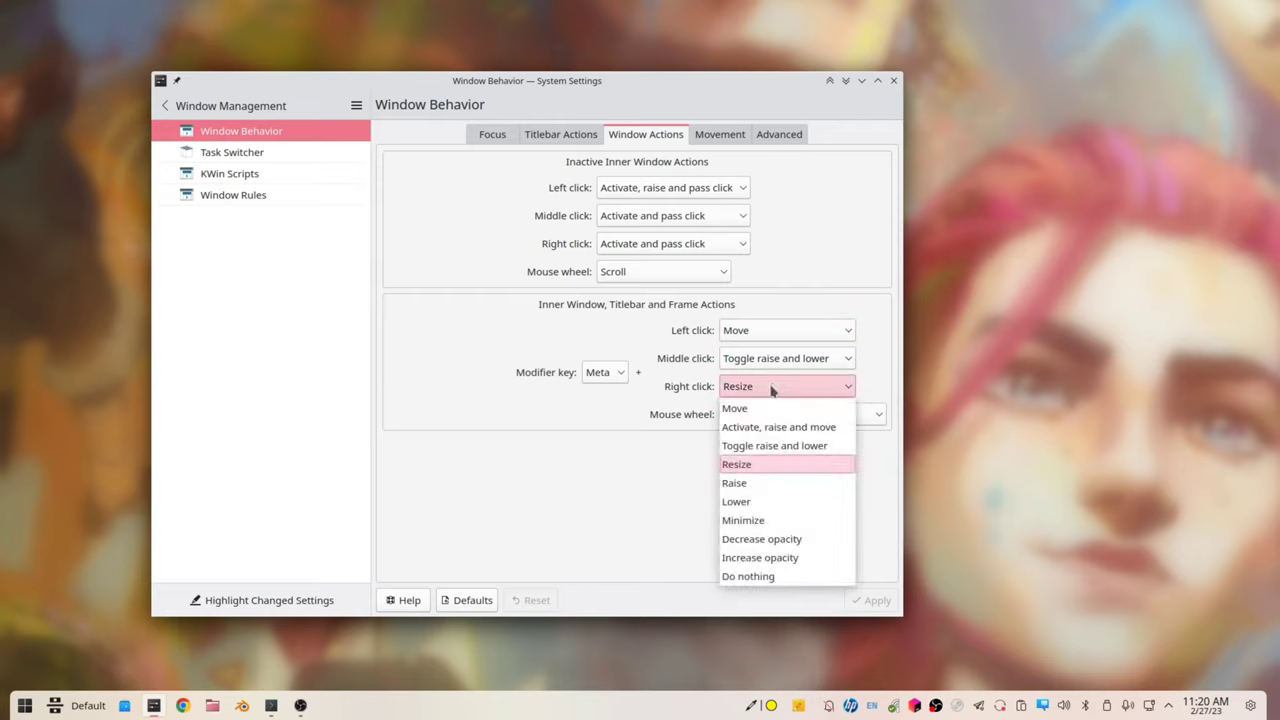
{"action": "left_click", "coordinate": [765, 389]}
{"action": "left_click", "coordinate": [617, 373]}
{"action": "left_click", "coordinate": [618, 373]}
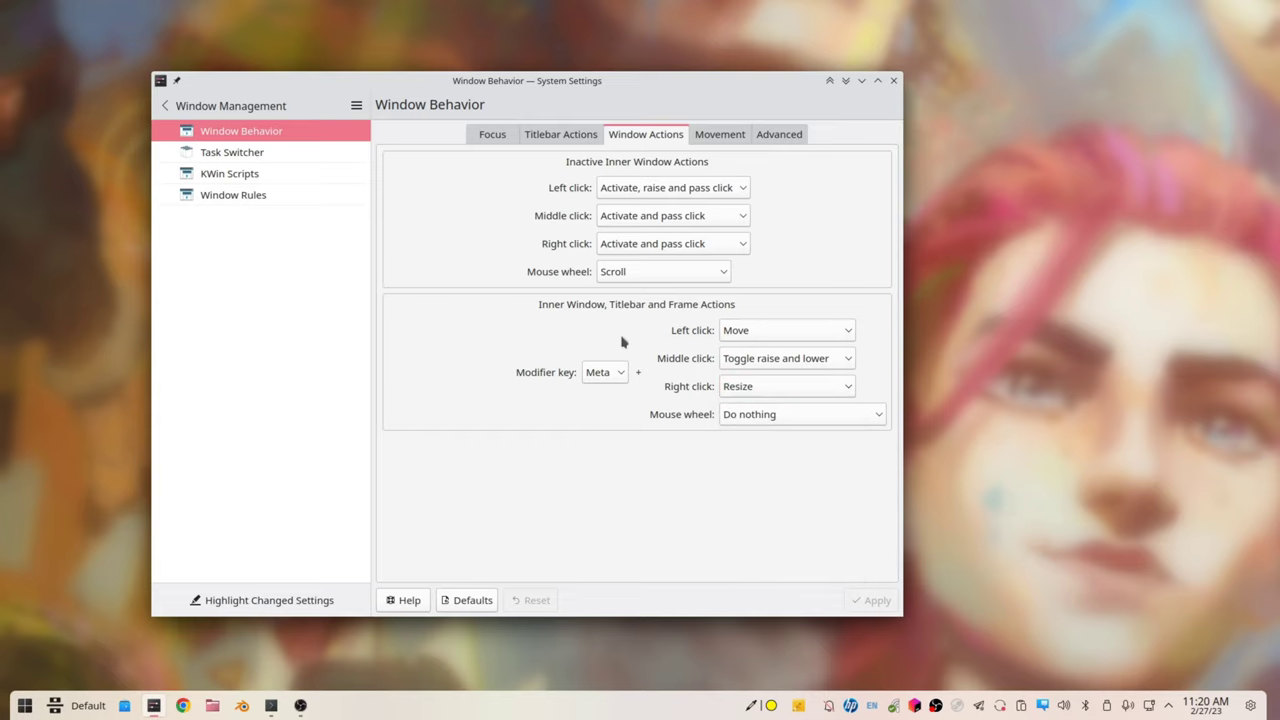
Set a 1 px centre snap zone and keep Centered window placement under Advanced.
{"action": "left_click", "coordinate": [718, 138]}
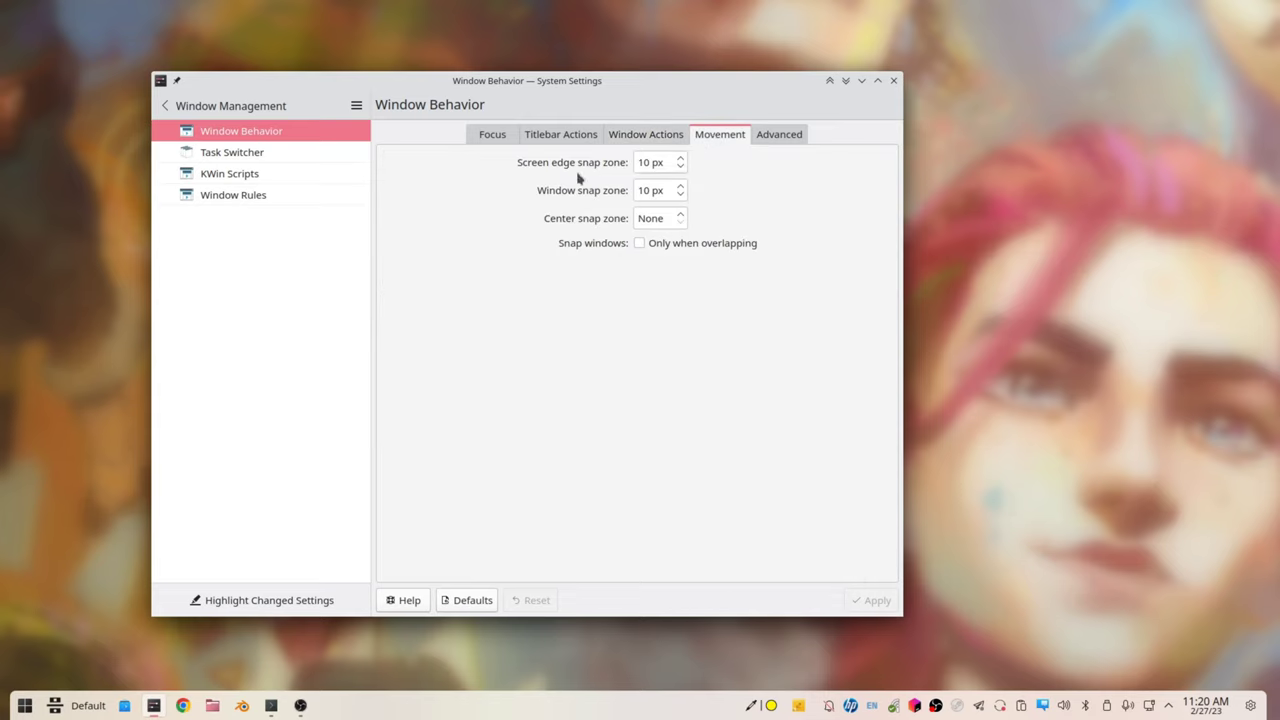
{"action": "left_click", "coordinate": [649, 250]}
{"action": "left_click", "coordinate": [650, 250]}
{"action": "left_click", "coordinate": [680, 215]}
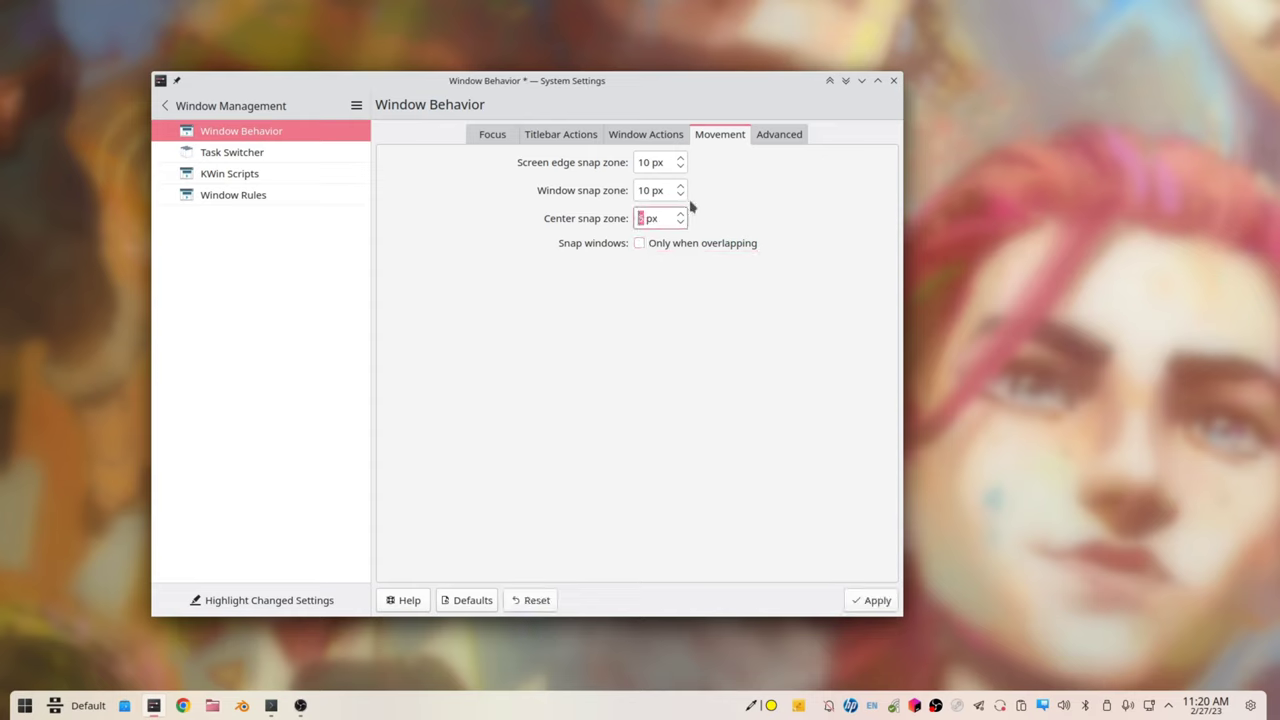
{"action": "left_click", "coordinate": [773, 138]}
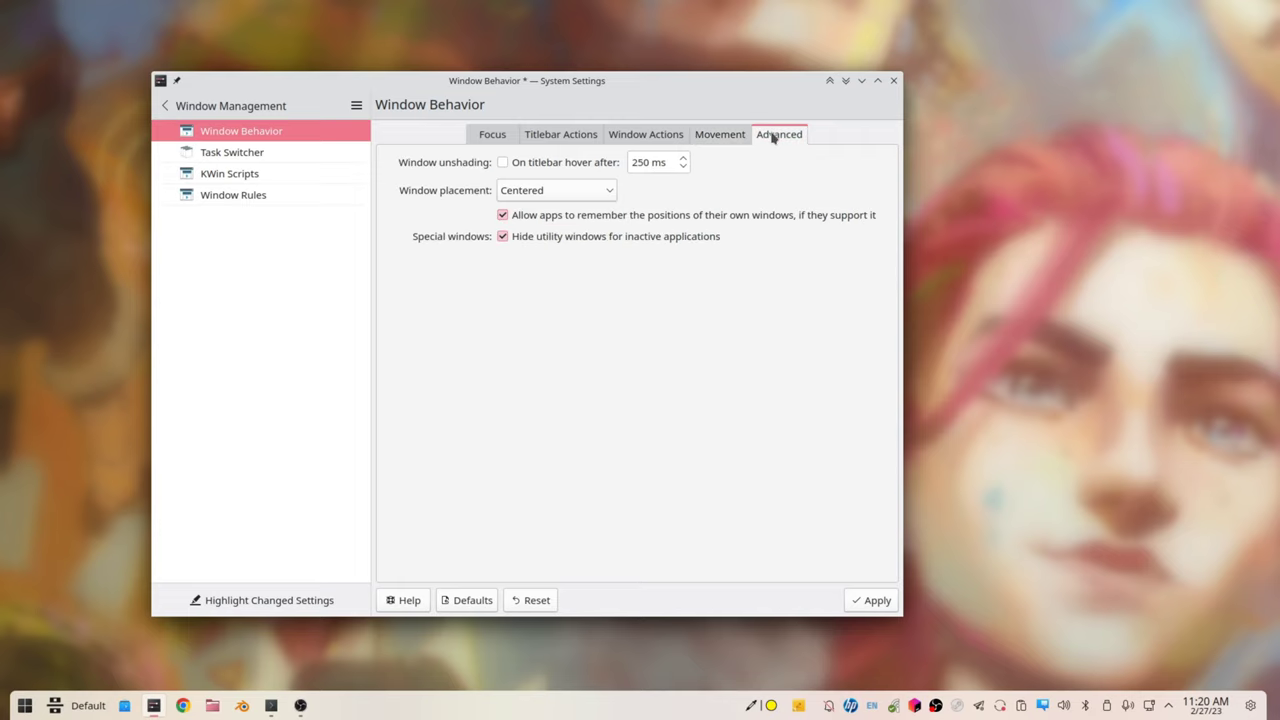
{"action": "left_click", "coordinate": [558, 190]}
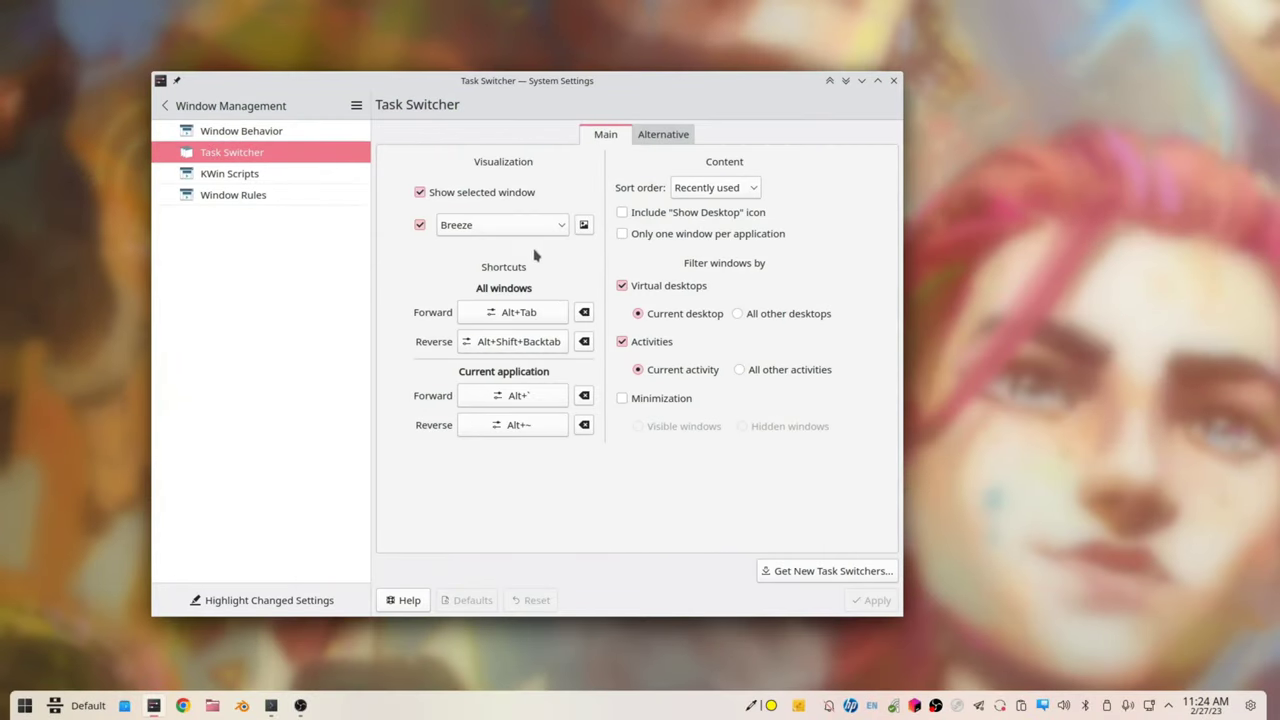
Keep the Breeze switcher style and record Esc as the All windows forward shortcut.
{"action": "left_click", "coordinate": [514, 229]}
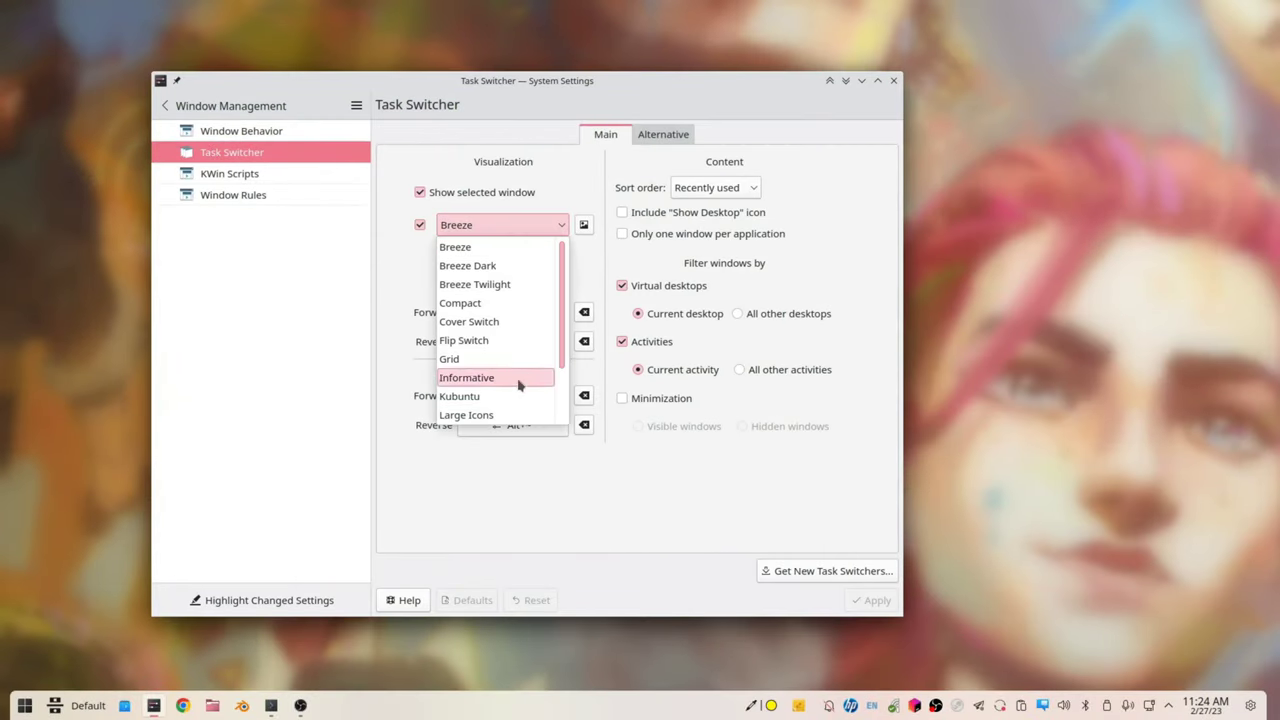
{"action": "left_click", "coordinate": [420, 272]}
{"action": "left_click", "coordinate": [482, 316]}
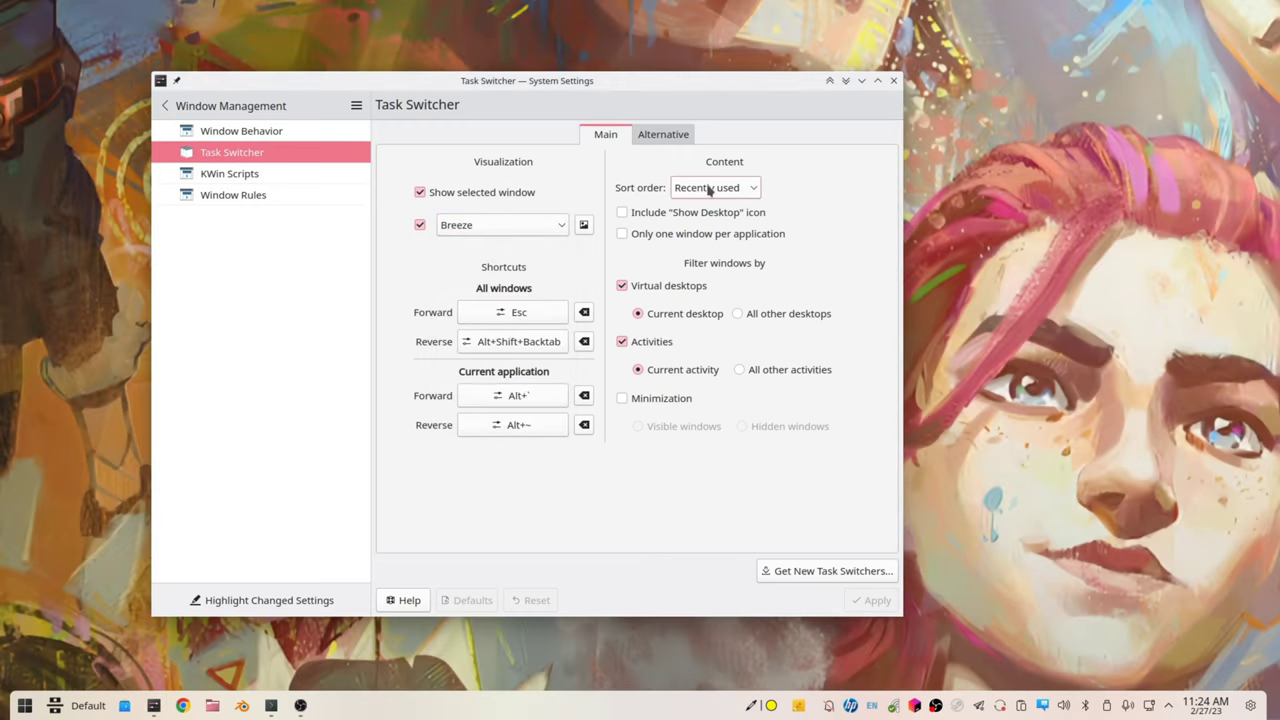
{"action": "key", "text": "Escape"}
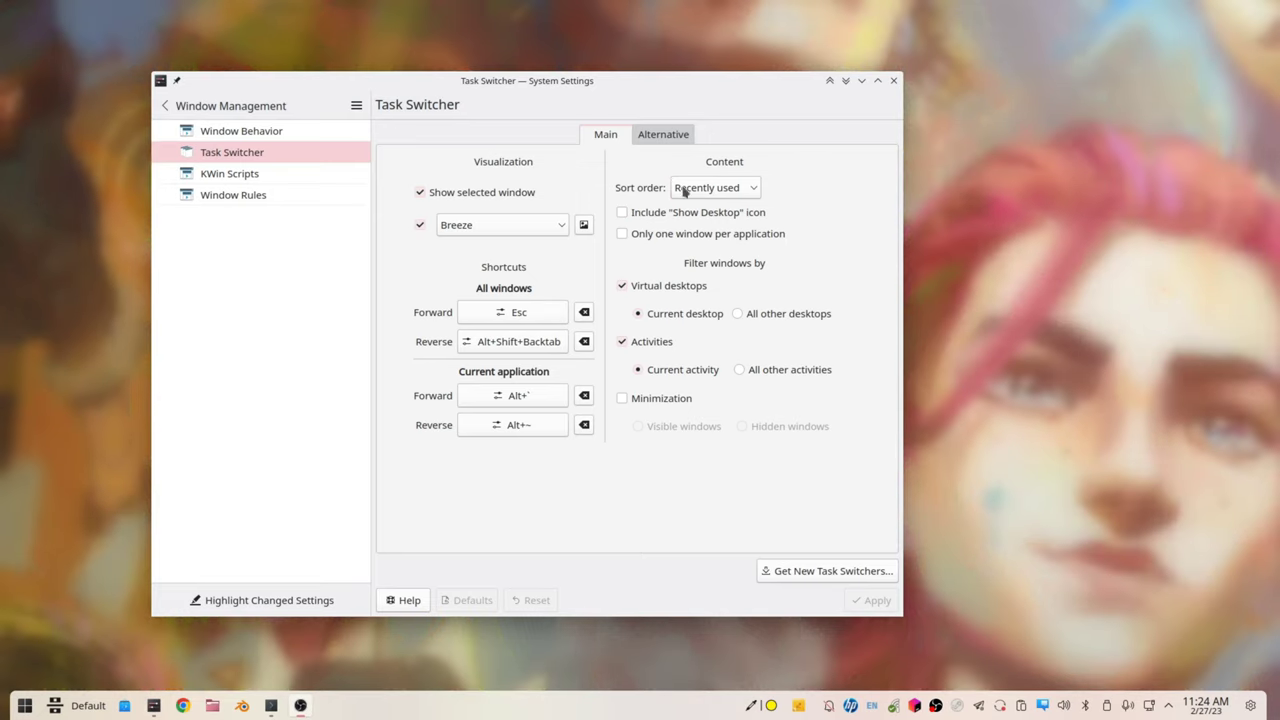
Keep Recently used sort order, preview the switcher, and limit switching to the current activity.
{"action": "left_click", "coordinate": [703, 189]}
{"action": "left_click", "coordinate": [707, 191]}
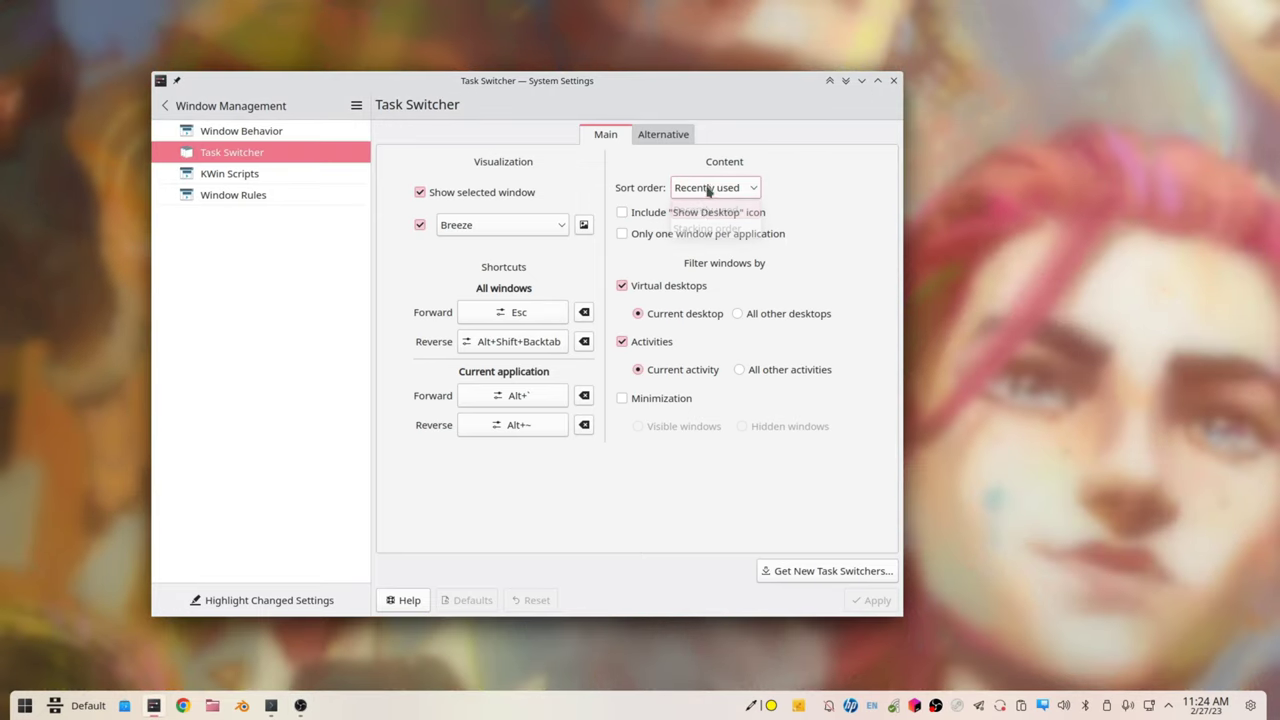
{"action": "key", "text": "Escape"}
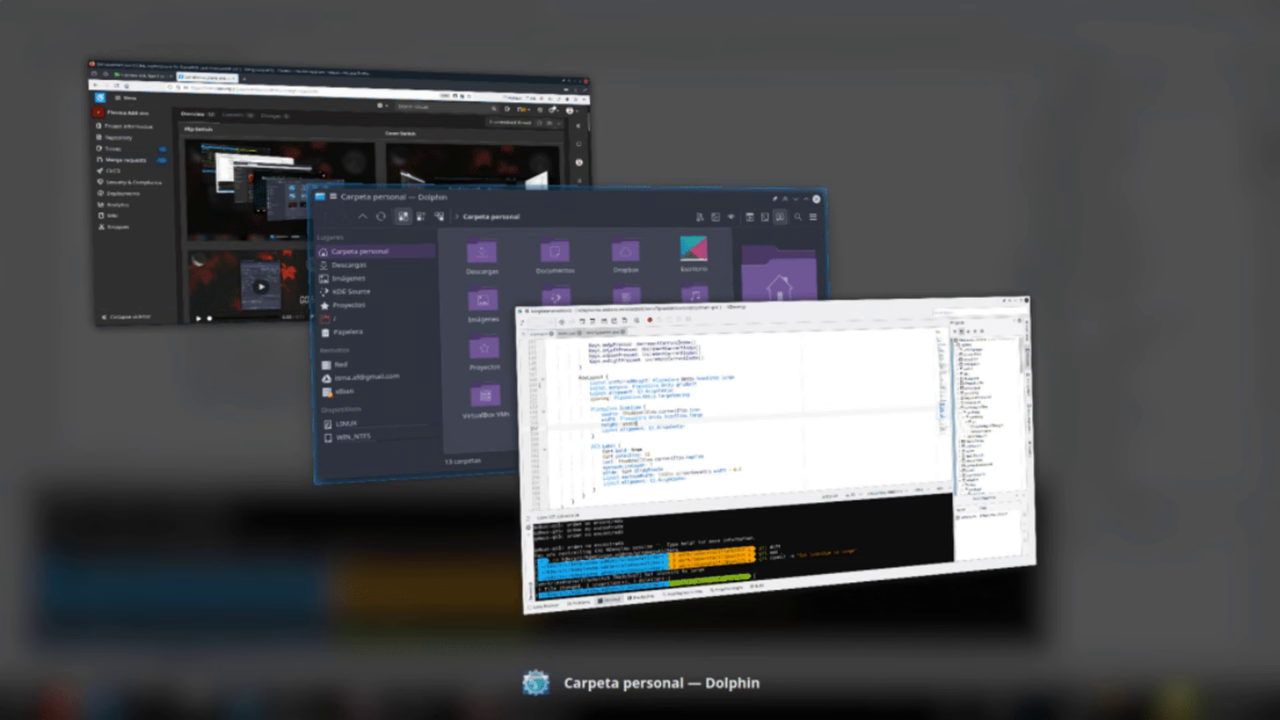
{"action": "key", "text": "Escape"}
{"action": "left_click", "coordinate": [640, 369]}
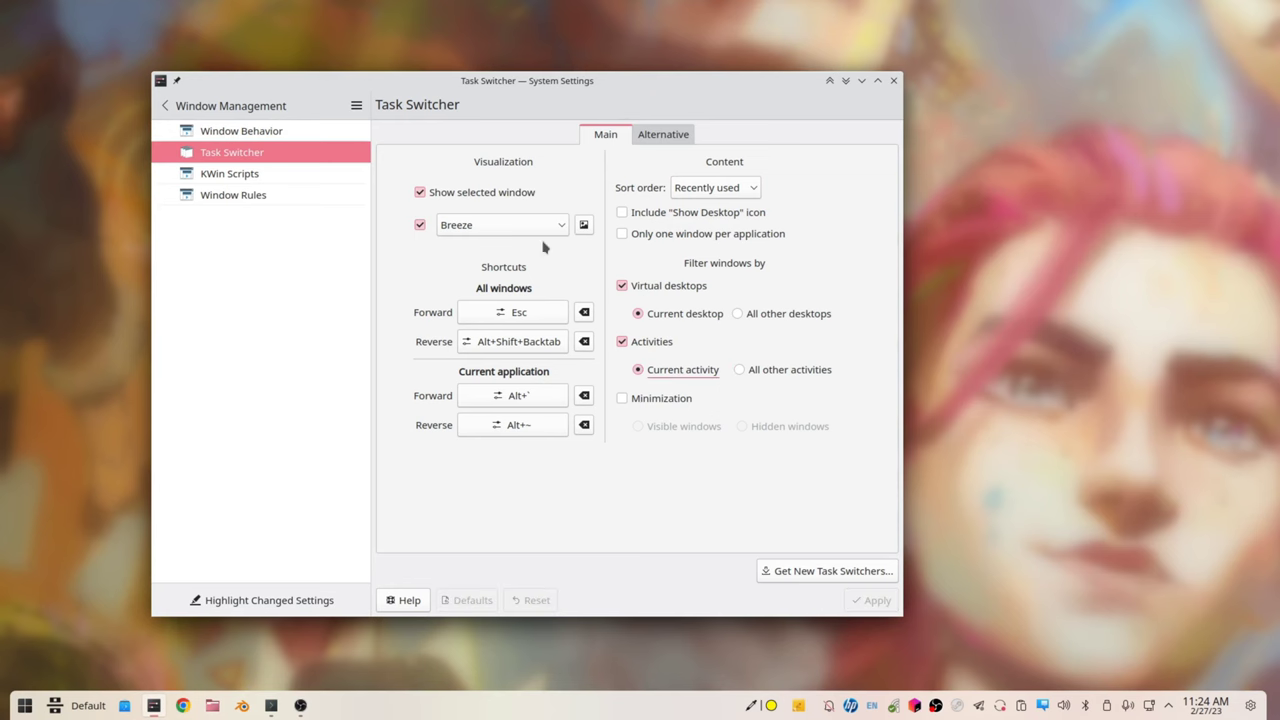
{"action": "left_click", "coordinate": [514, 223]}
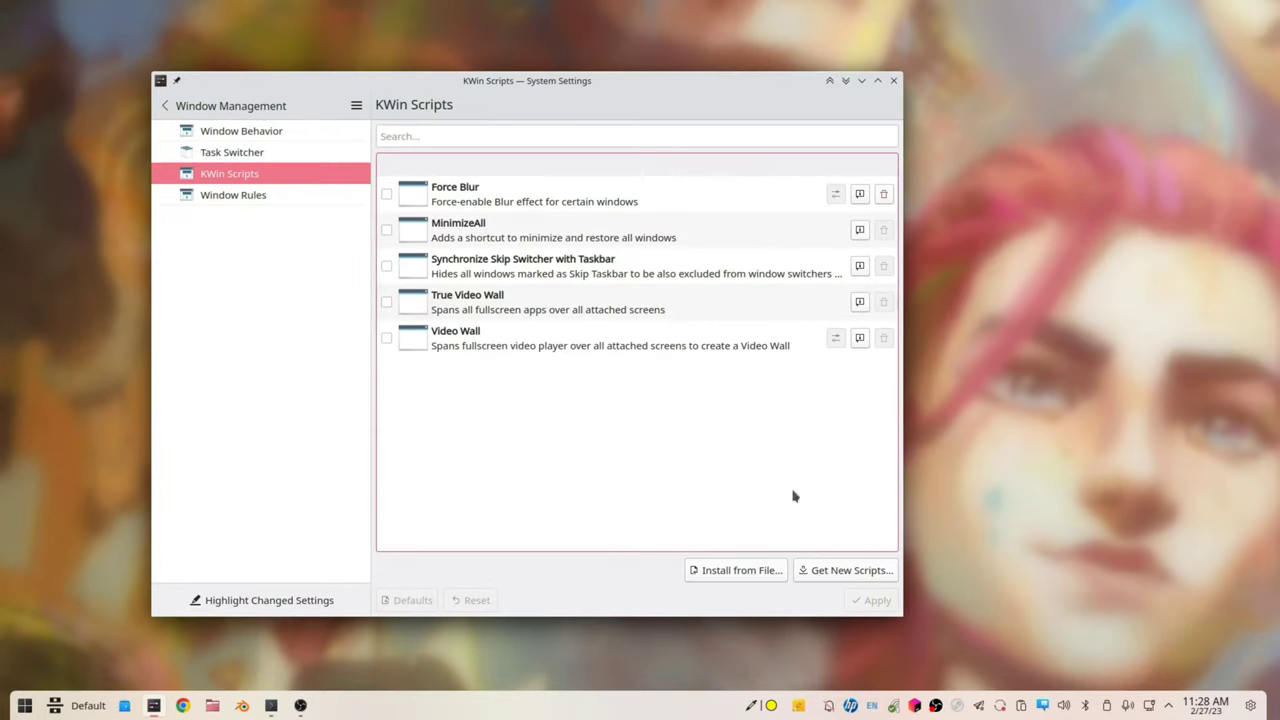
Open Get New Scripts and scroll through the downloadable KWin scripts.
{"action": "left_click", "coordinate": [835, 573]}
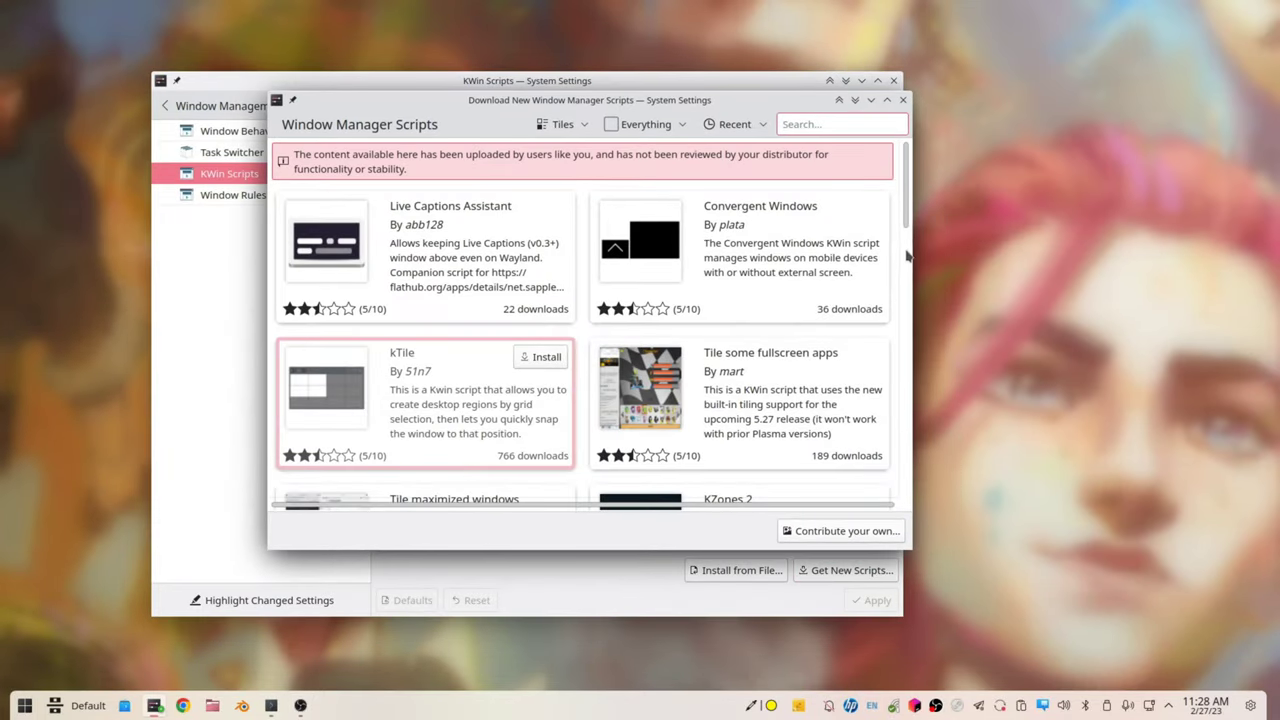
{"action": "scroll", "coordinate": [897, 432], "scroll_direction": "down", "scroll_amount": 5}
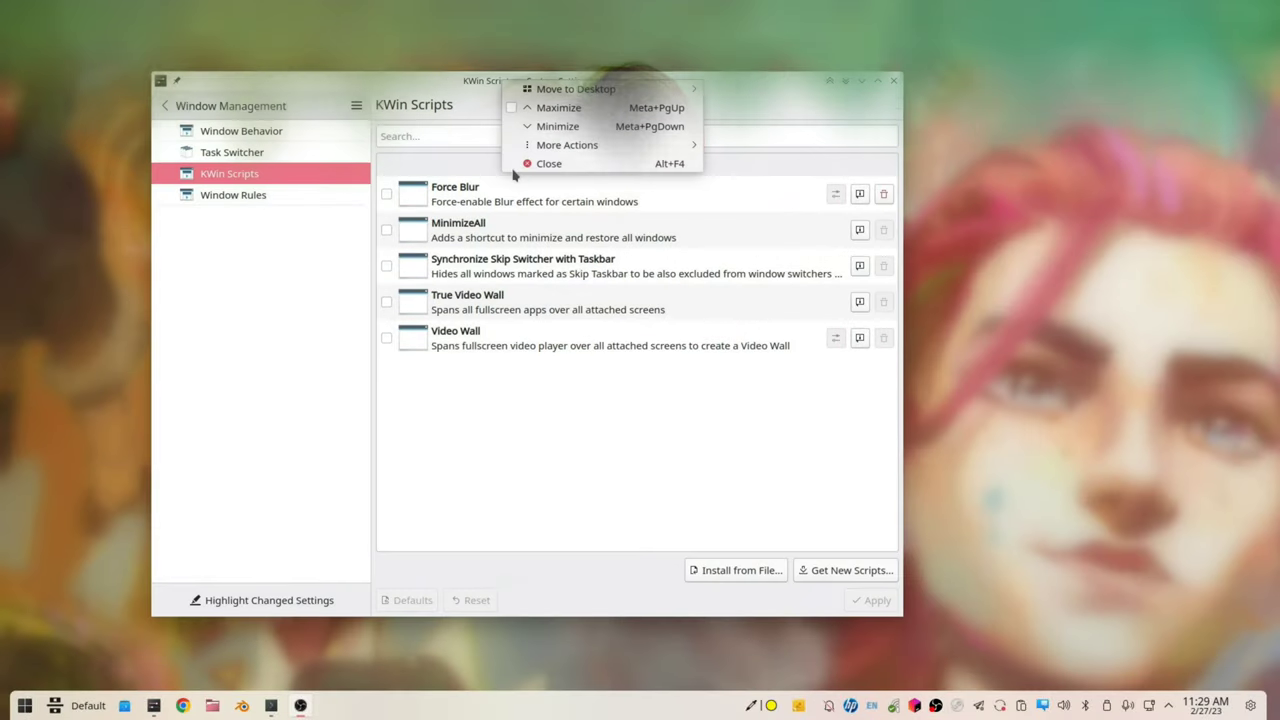
Create special application settings for the System Settings window and browse its addable Appearance & Fixes properties.
{"action": "mouse_move", "coordinate": [567, 143]}
{"action": "left_click", "coordinate": [790, 317]}
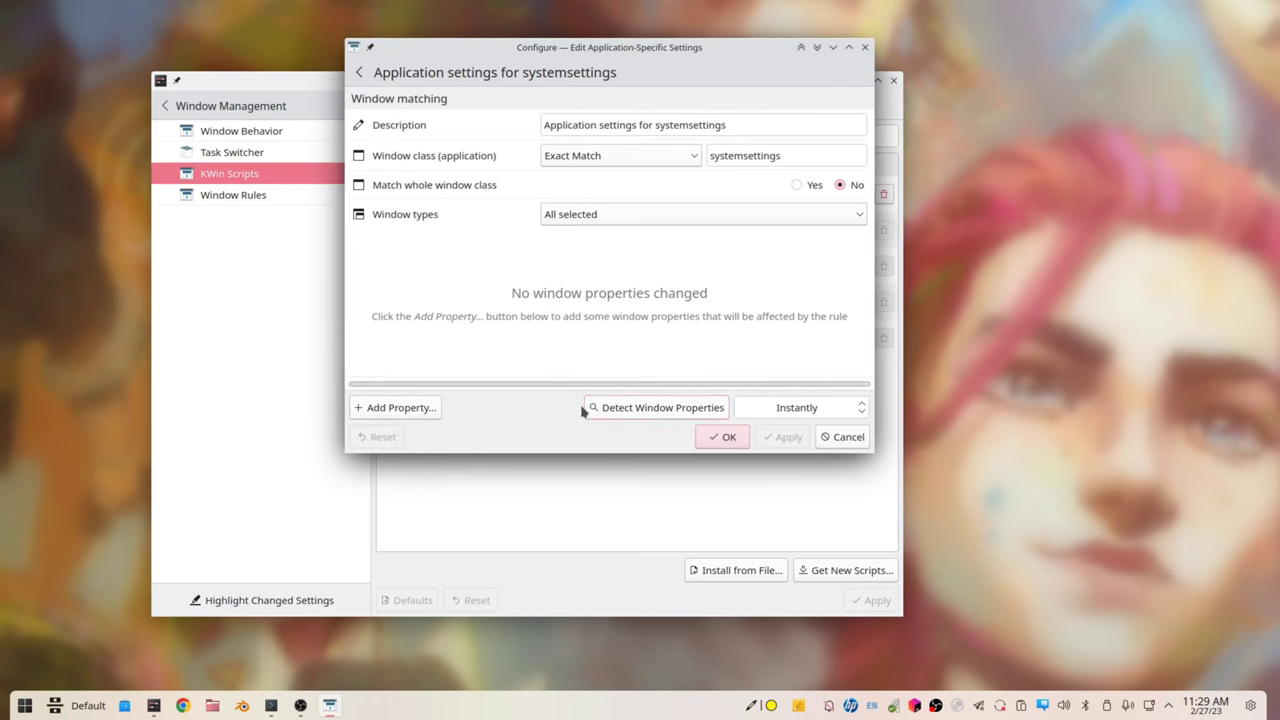
{"action": "left_click", "coordinate": [371, 456]}
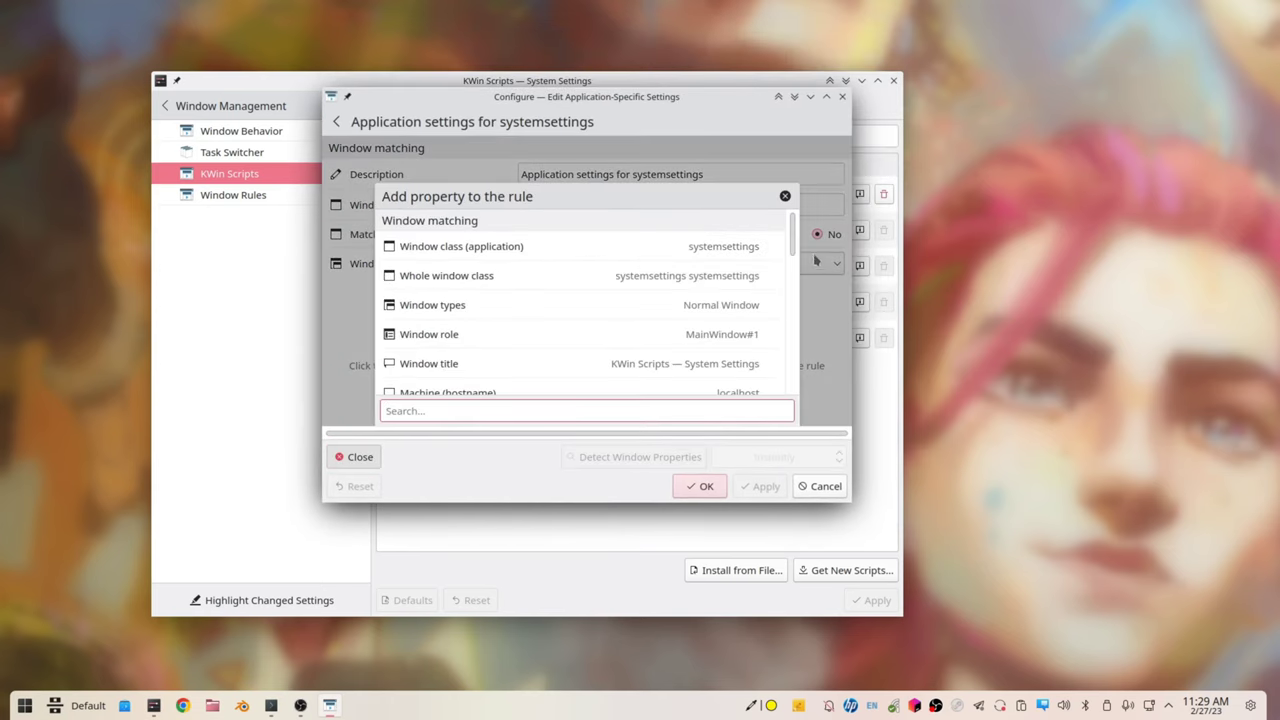
{"action": "scroll", "coordinate": [793, 267], "scroll_direction": "down", "scroll_amount": 5}
{"action": "scroll", "coordinate": [793, 267], "scroll_direction": "down", "scroll_amount": 5}
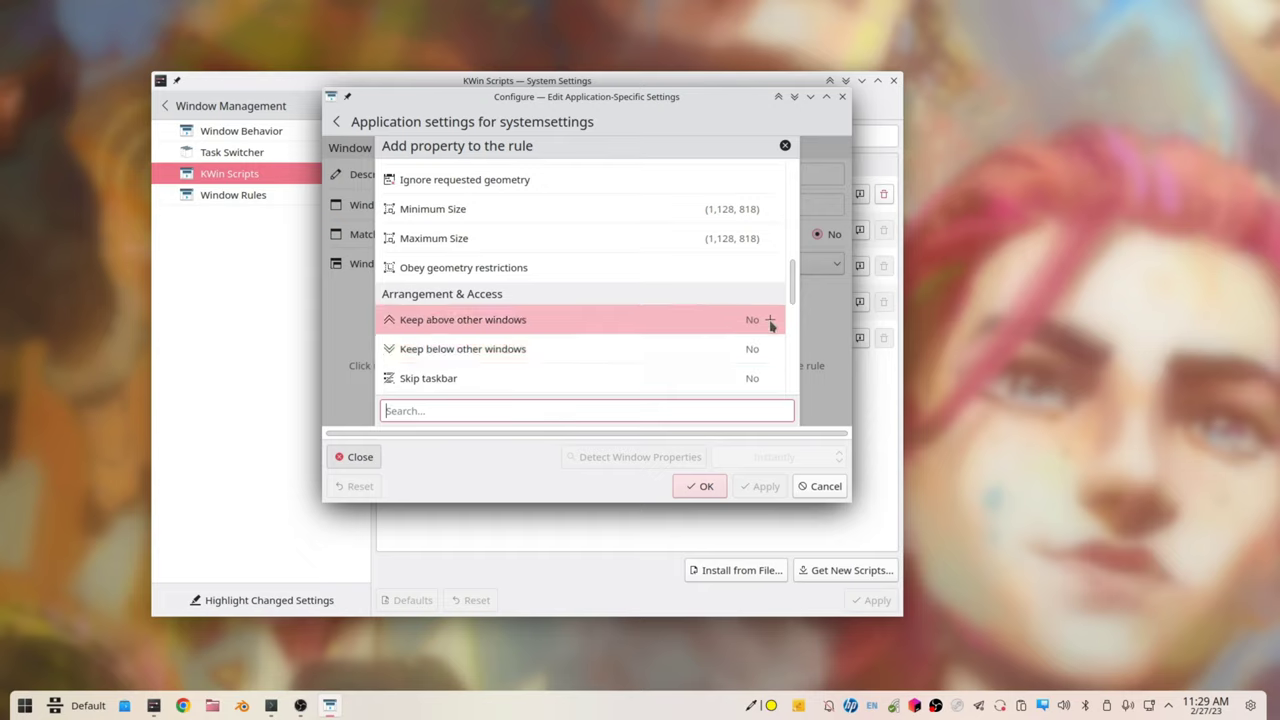
{"action": "mouse_move", "coordinate": [794, 275]}
{"action": "left_mouse_down"}
{"action": "mouse_move", "coordinate": [795, 377]}
{"action": "mouse_move", "coordinate": [791, 243]}
{"action": "mouse_move", "coordinate": [797, 289]}
{"action": "left_mouse_up"}
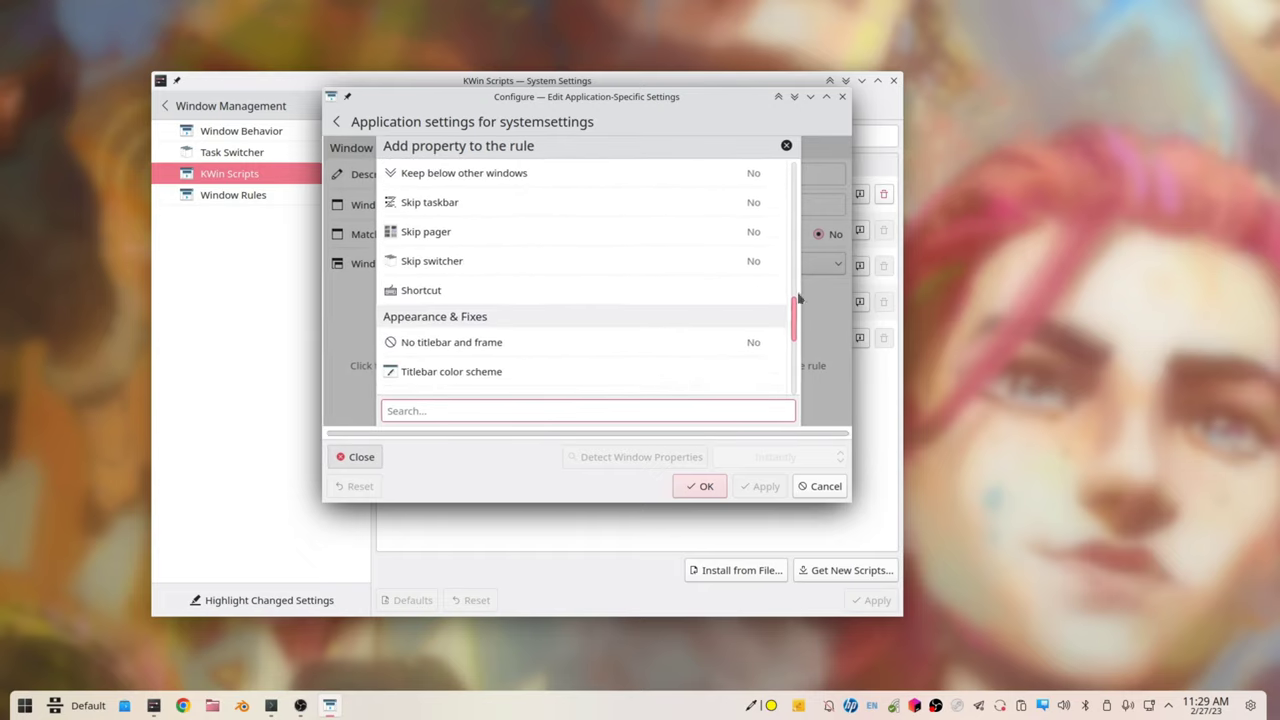